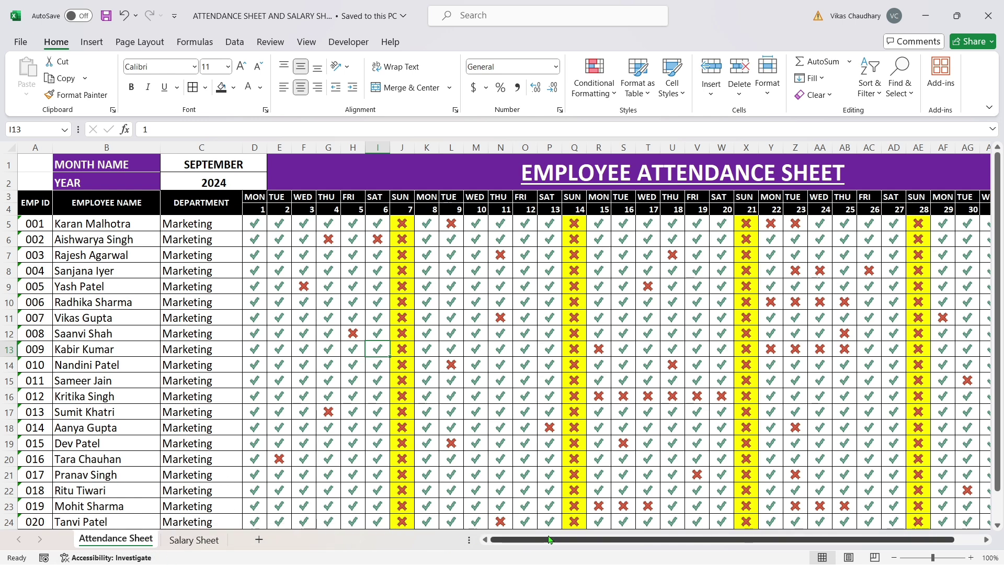
Permanently delete the existing Salary Sheet worksheet from the workbook.
mouse_move(549, 540)
left_mouse_down()
mouse_move(642, 546)
mouse_move(541, 542)
left_mouse_up()
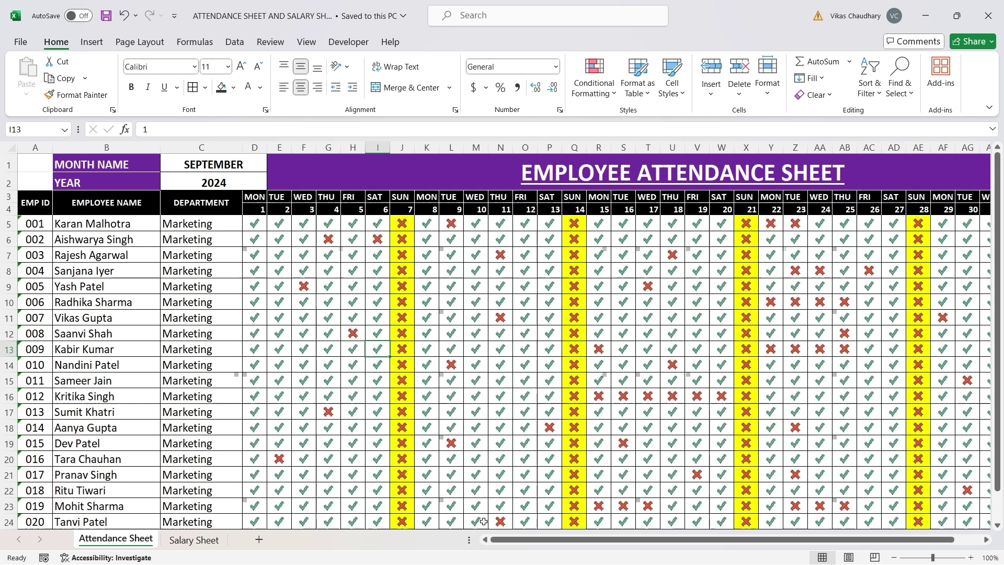
left_click(194, 540)
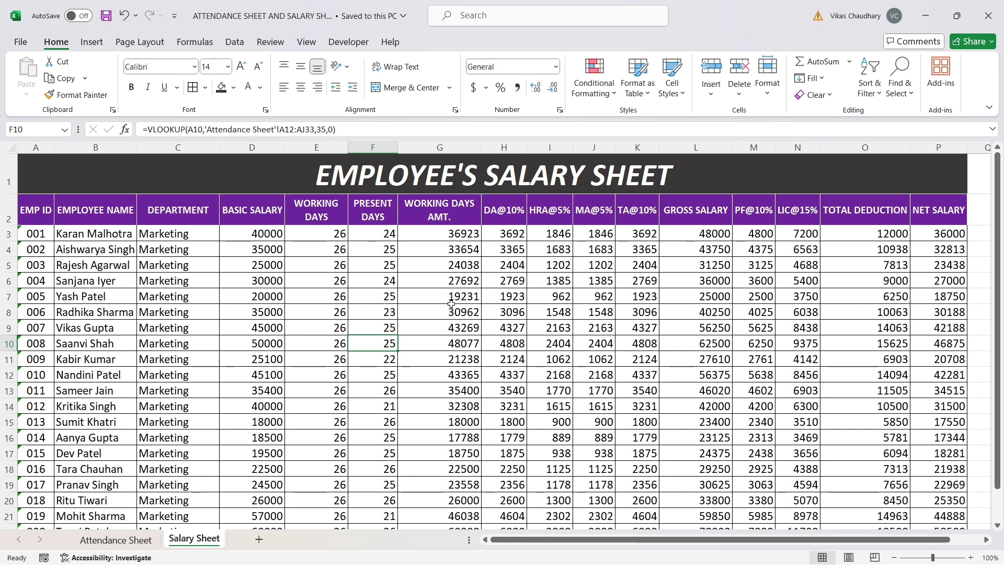
right_click(208, 539)
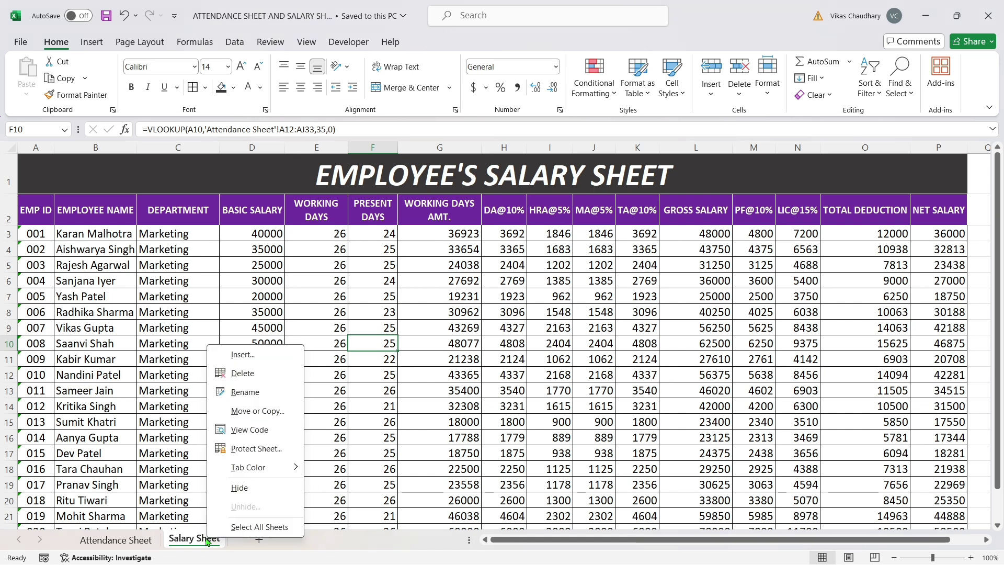
left_click(243, 374)
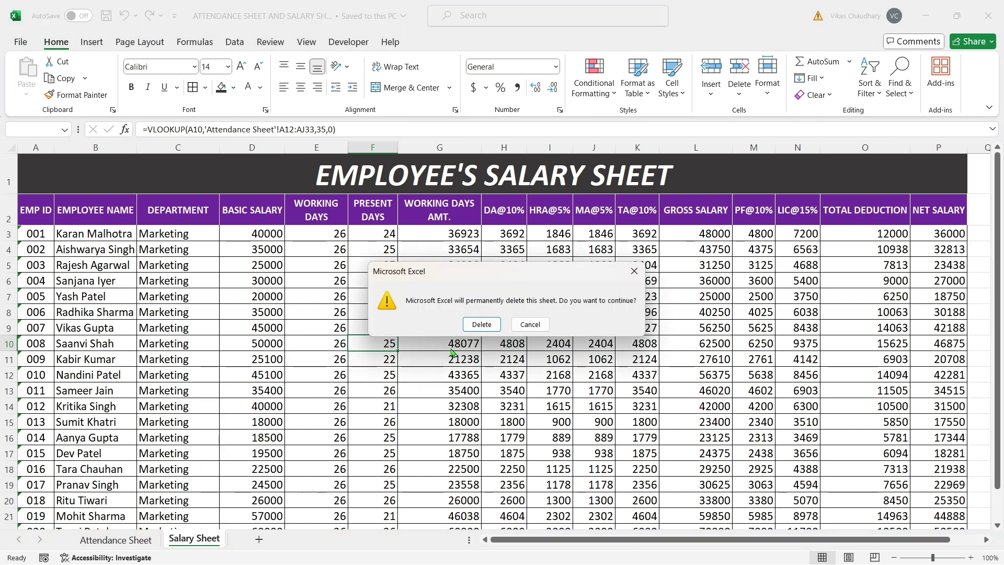
left_click(482, 327)
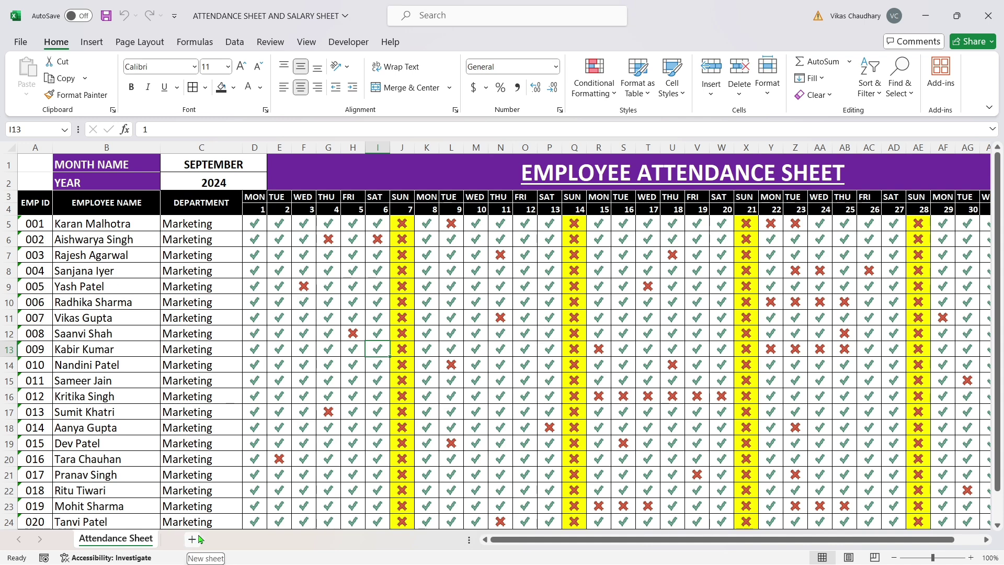
Add a new worksheet after Attendance Sheet and rename it SALARY SHEET.
left_click(193, 542)
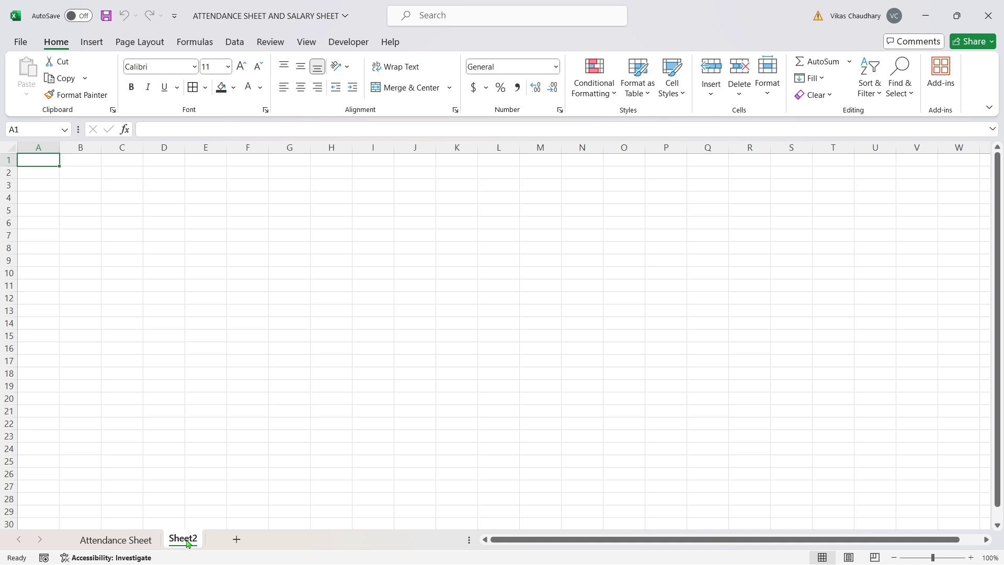
right_click(189, 544)
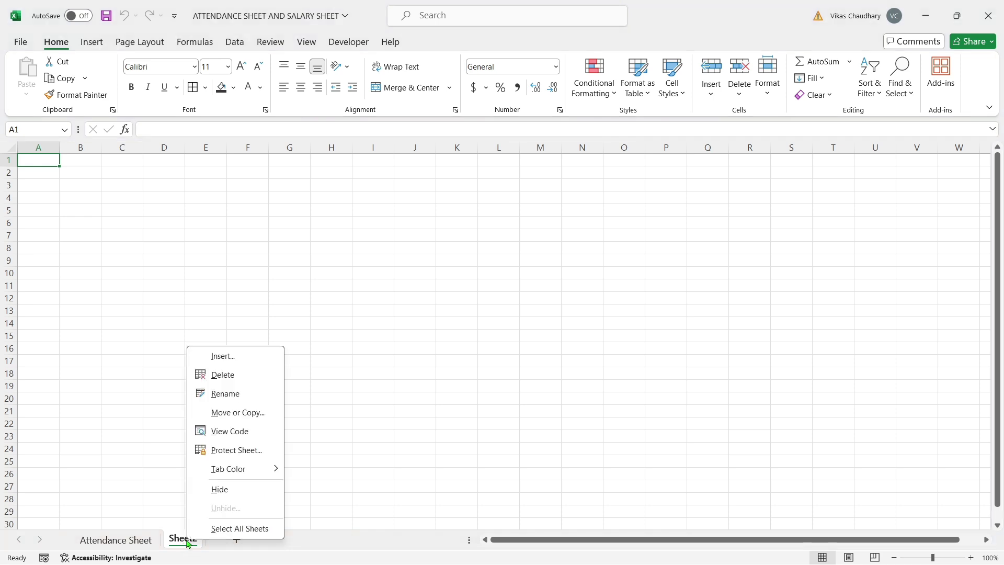
left_click(234, 395)
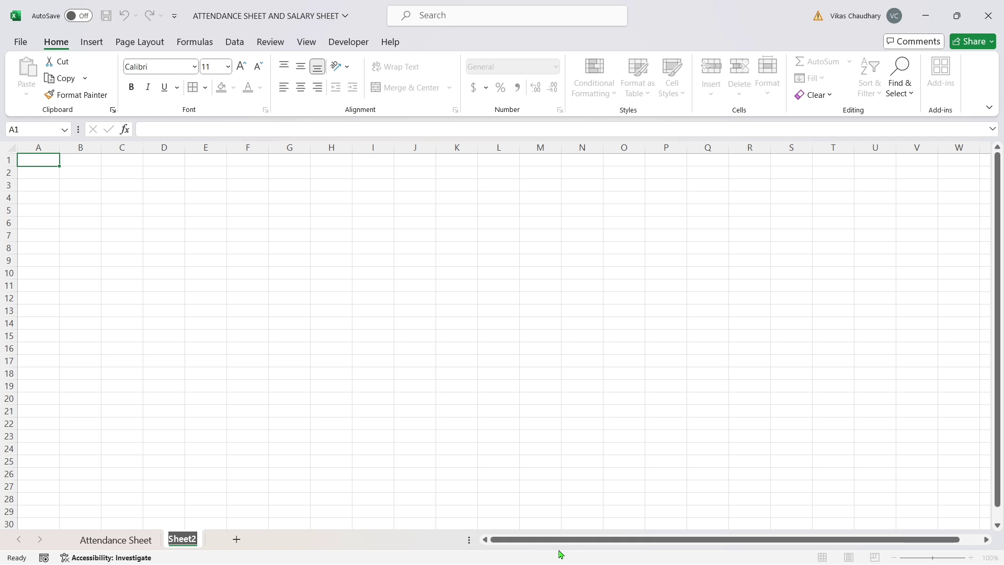
type("S")
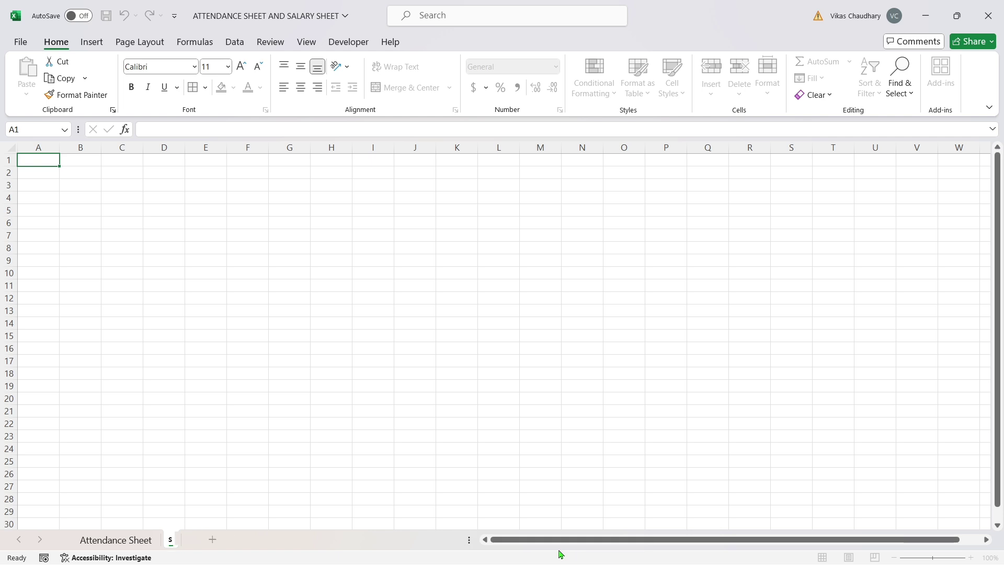
type("ALARY SHEET")
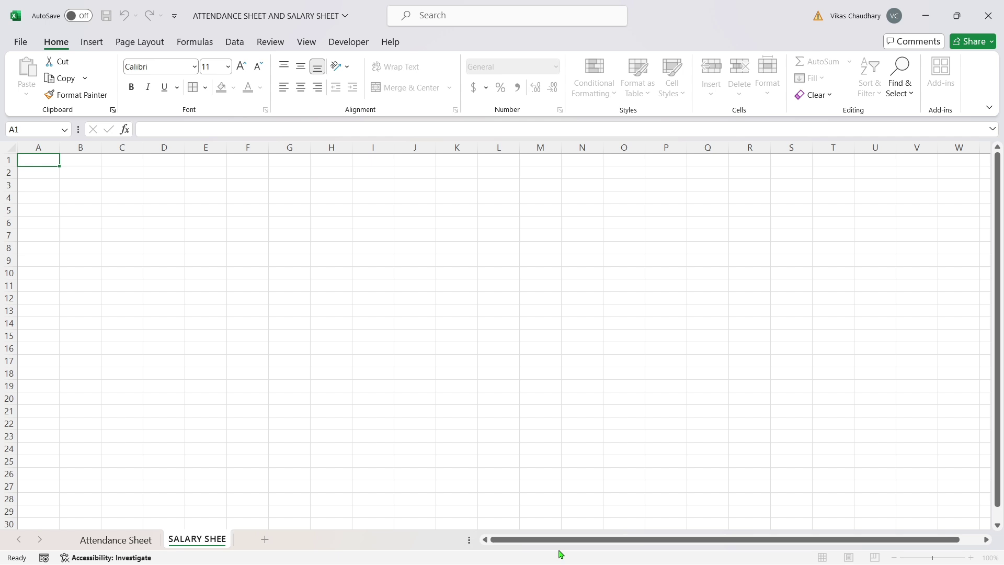
key("Return")
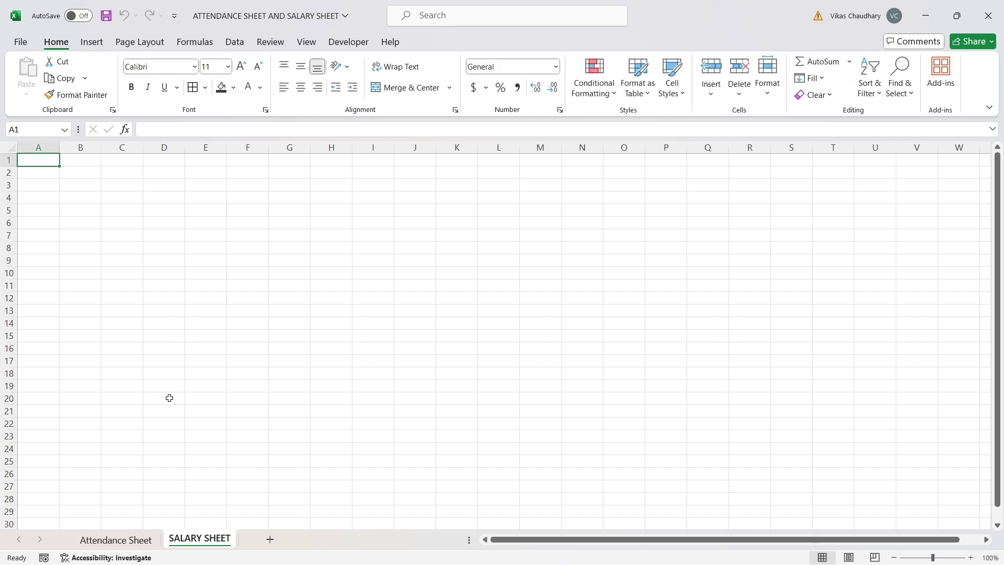
Enter the headers EMP ID, EMPLOYEE NAME, DEPARTMENT and BASIC SALARY in cells A3 to D3.
left_click(40, 185)
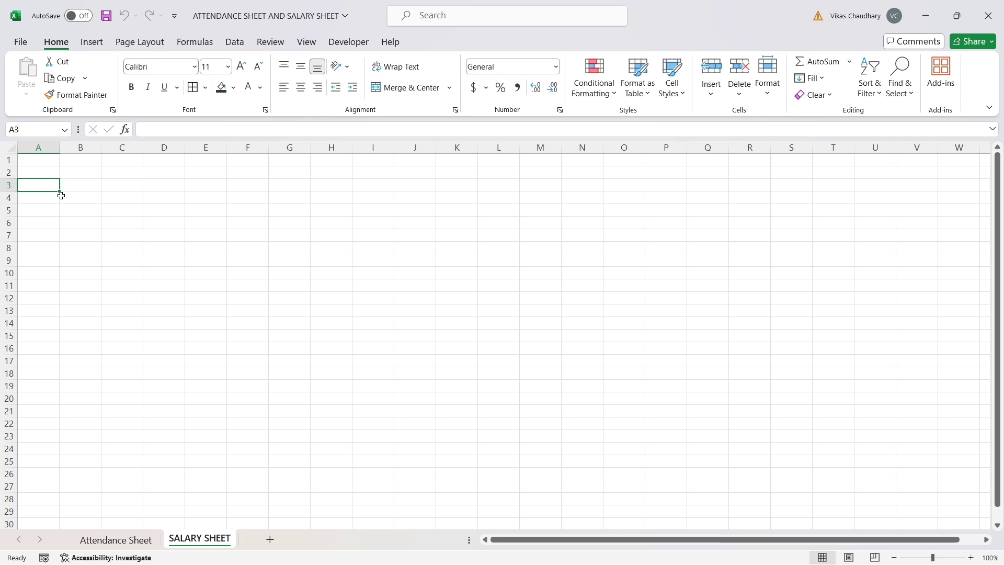
type("EMP ID")
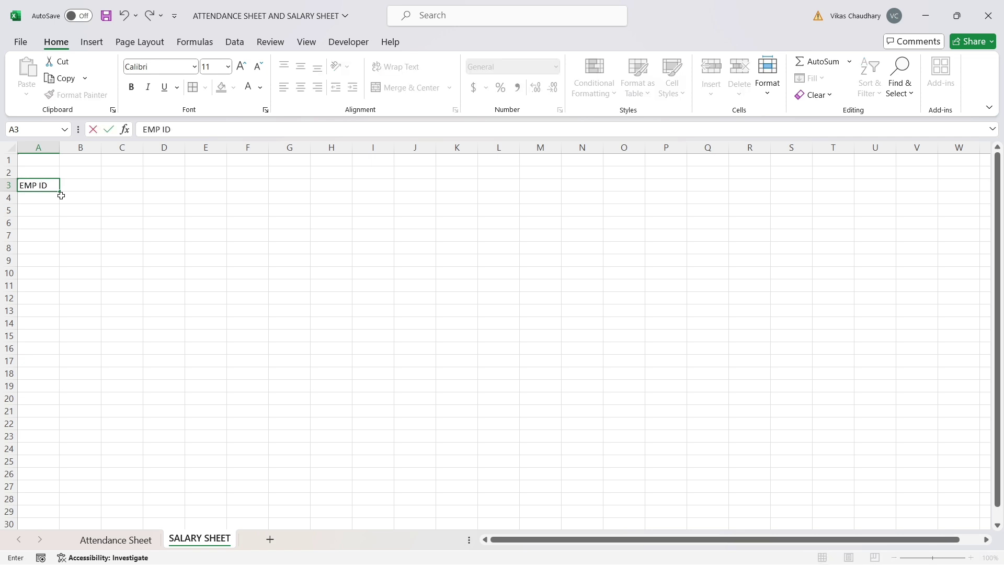
key("Tab")
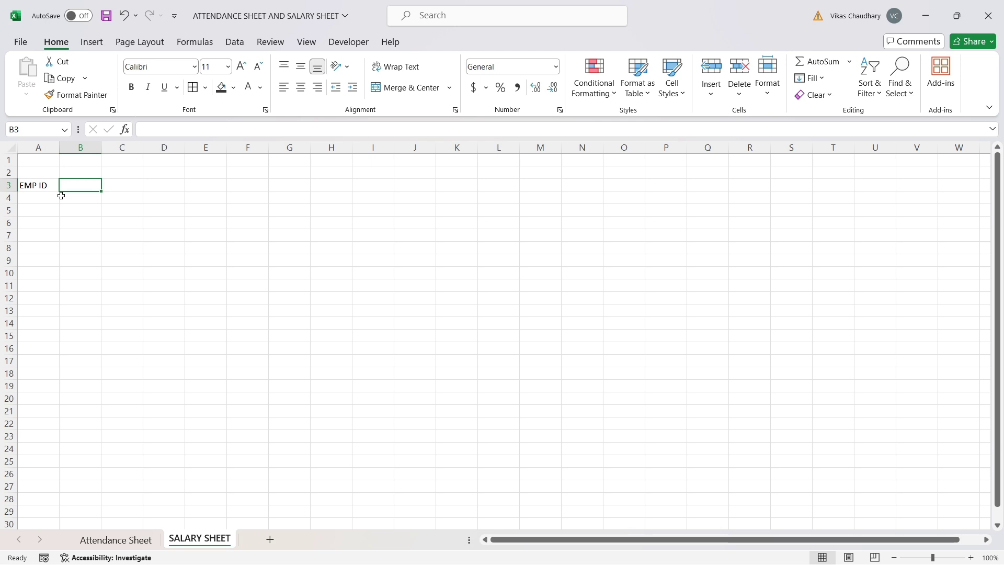
type("EMPL")
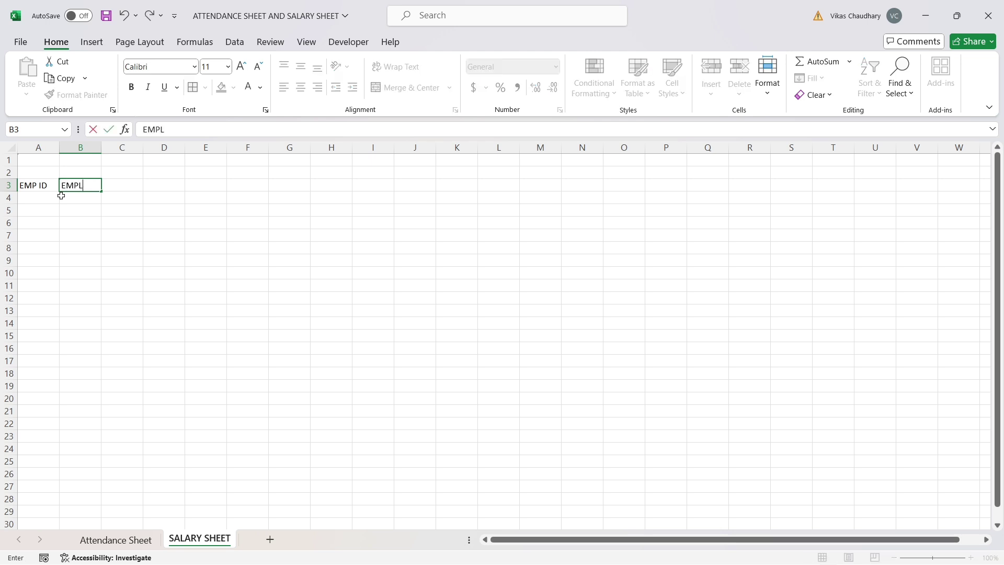
type("OYEE NAME")
key("Tab")
type("DE")
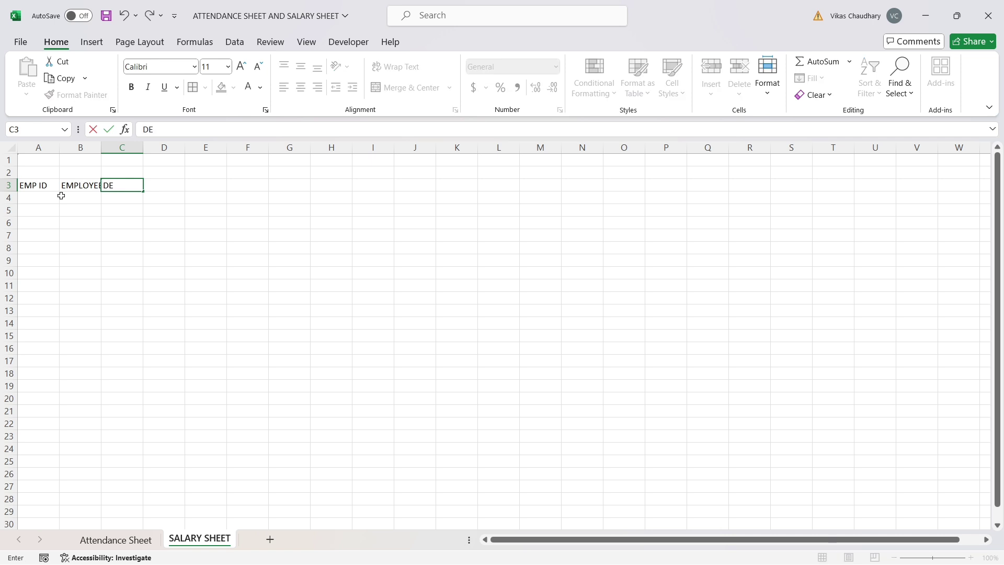
type("PARTMENT")
key("Tab")
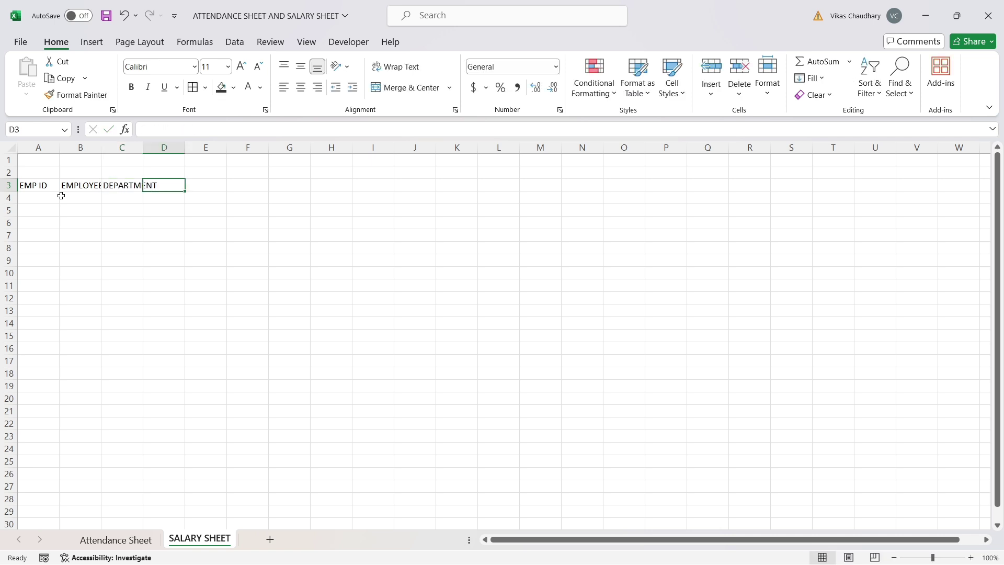
type("BASI")
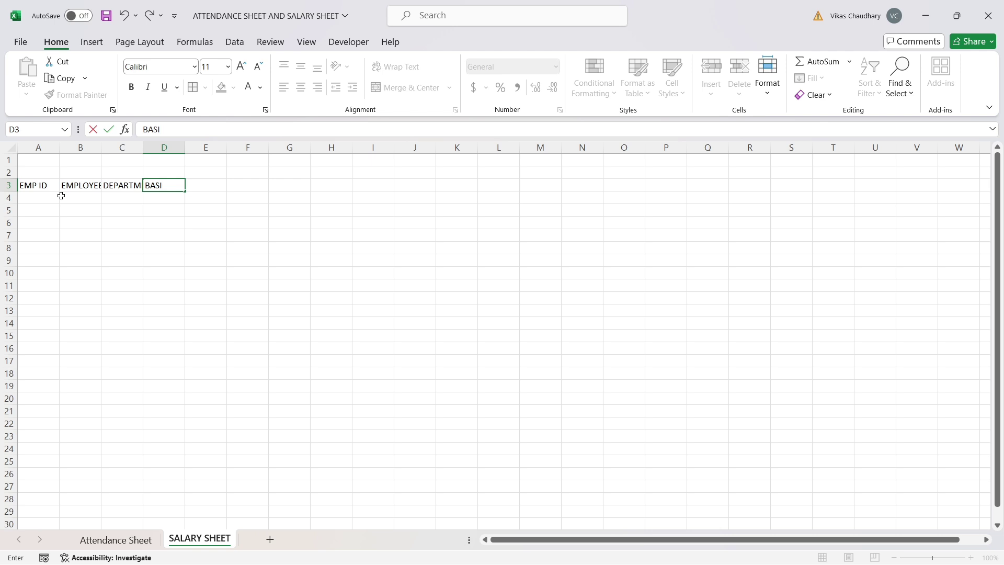
type("C SALARY")
key("Tab")
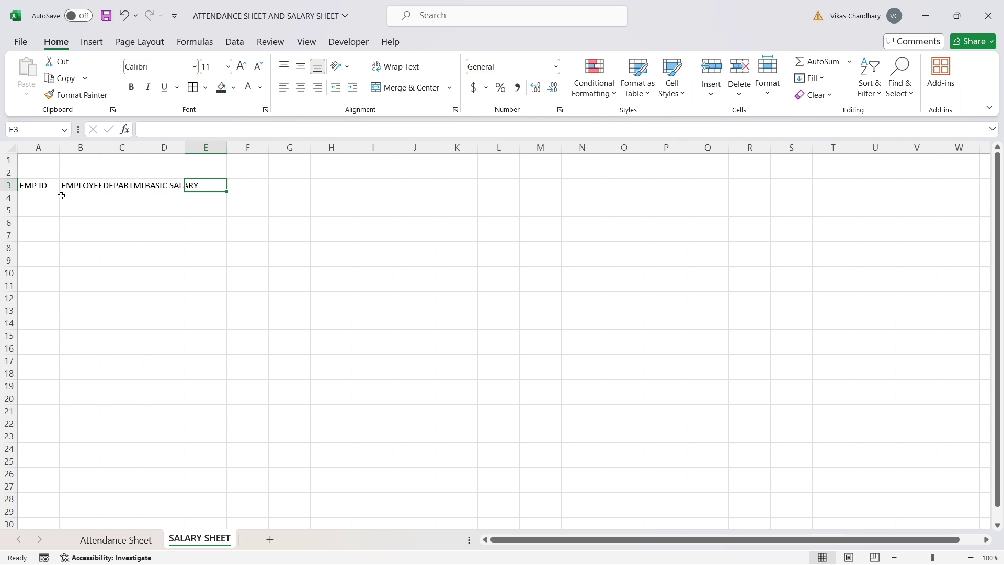
Enter the headers WORKING DAYS, PRESENT DAYS and WORKING DAYS AMT. in cells E3 to G3.
type("WORK")
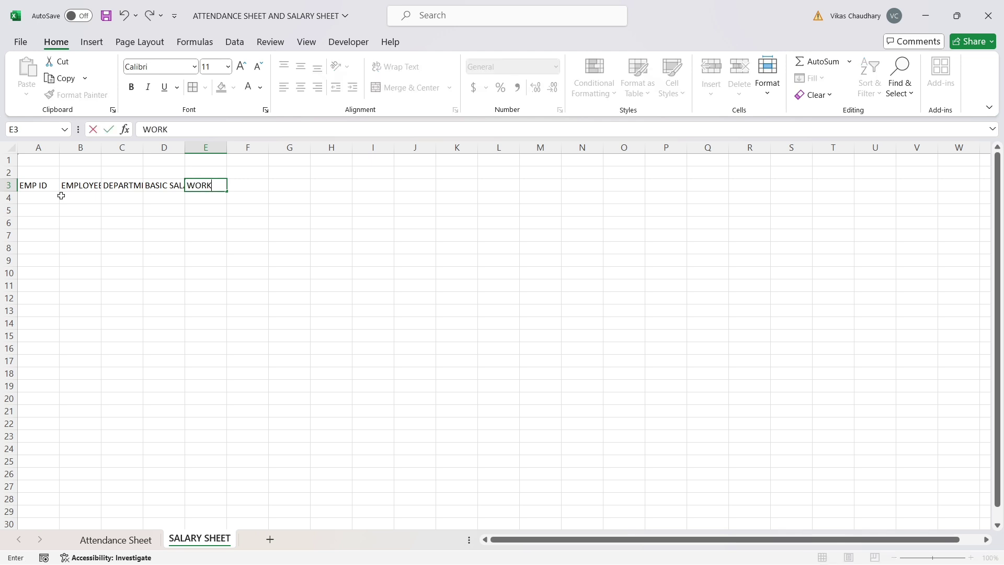
type("ING DAYS")
key("Tab")
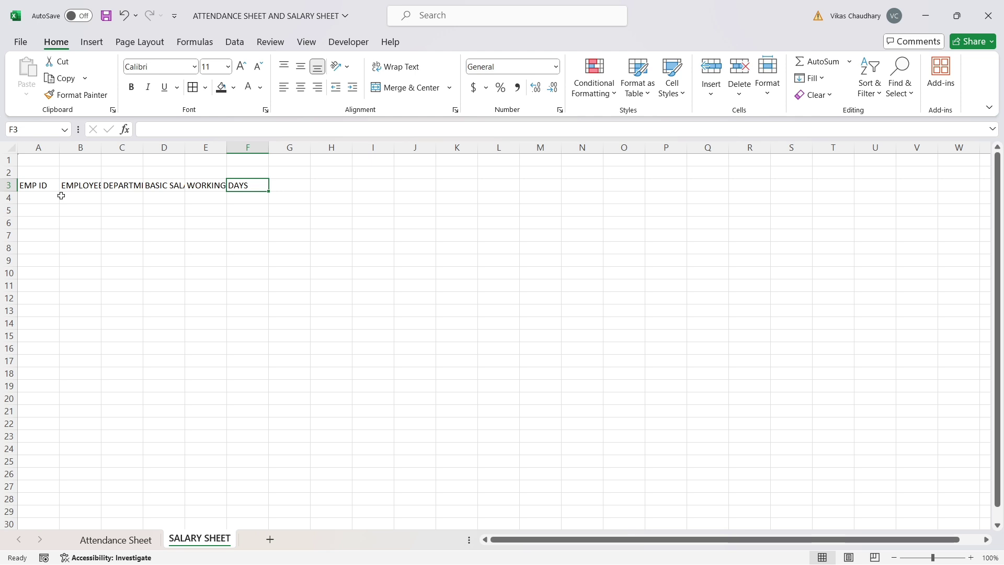
type("PRES")
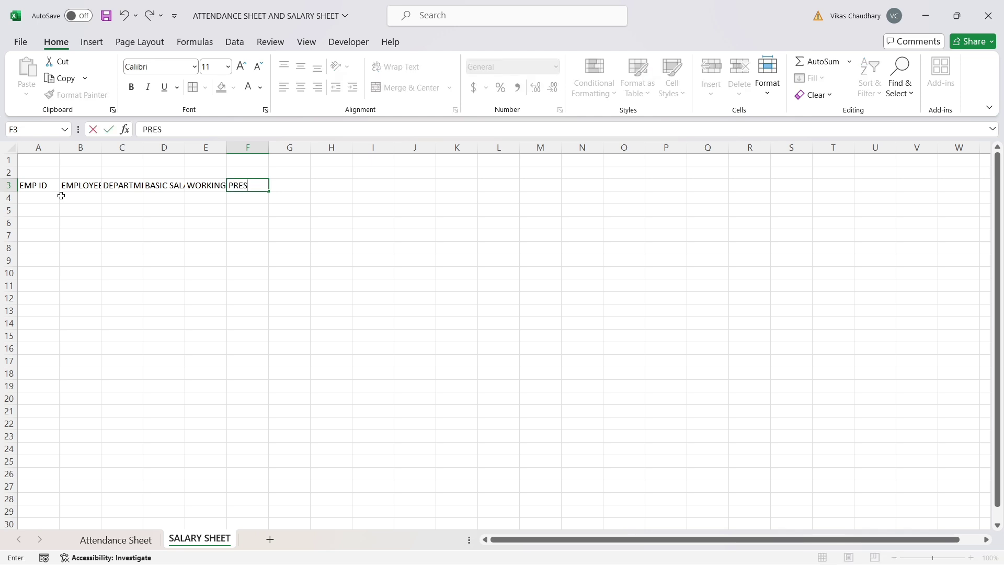
type("ENT DAYS")
key("Tab")
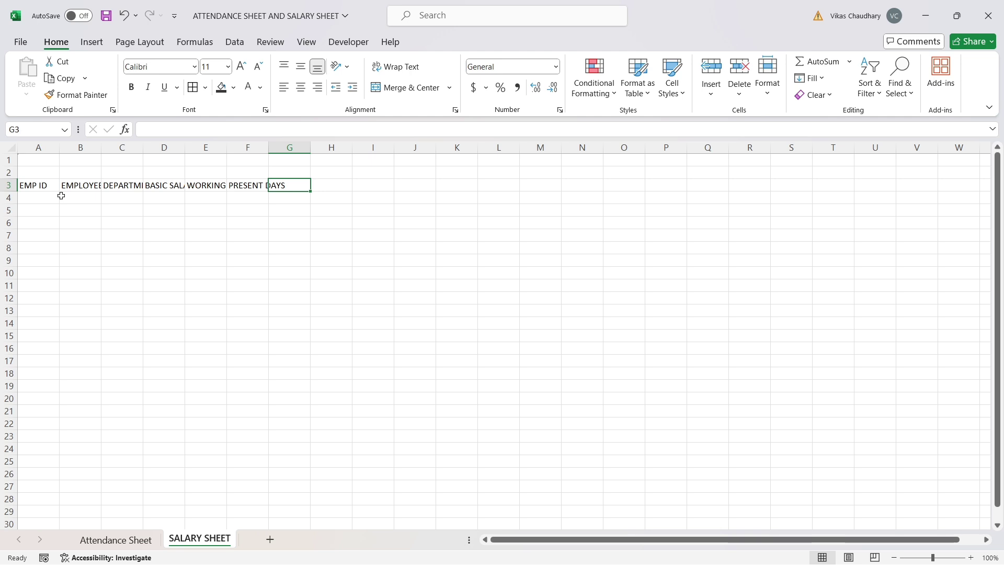
type("WOR")
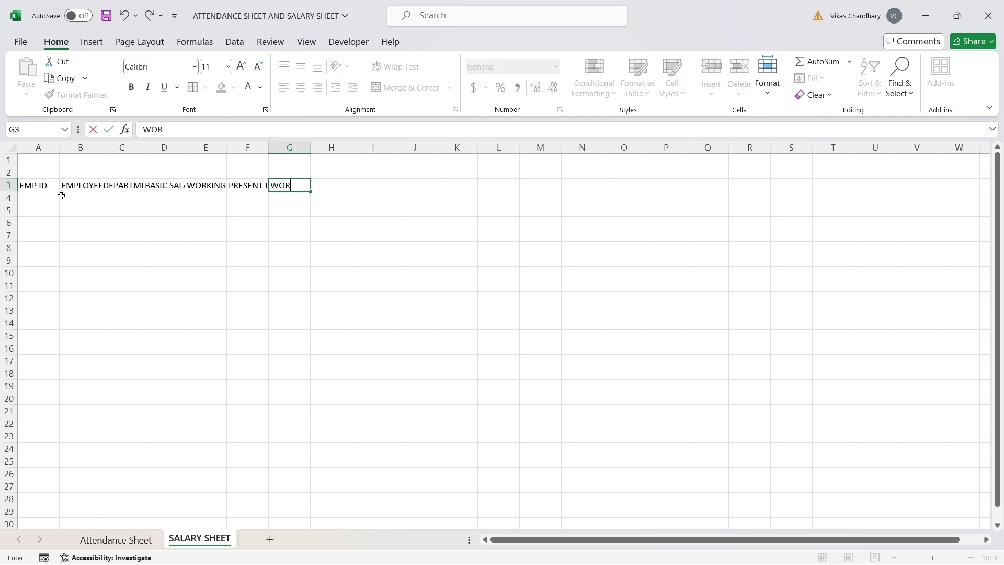
type("KING DAYS AMT")
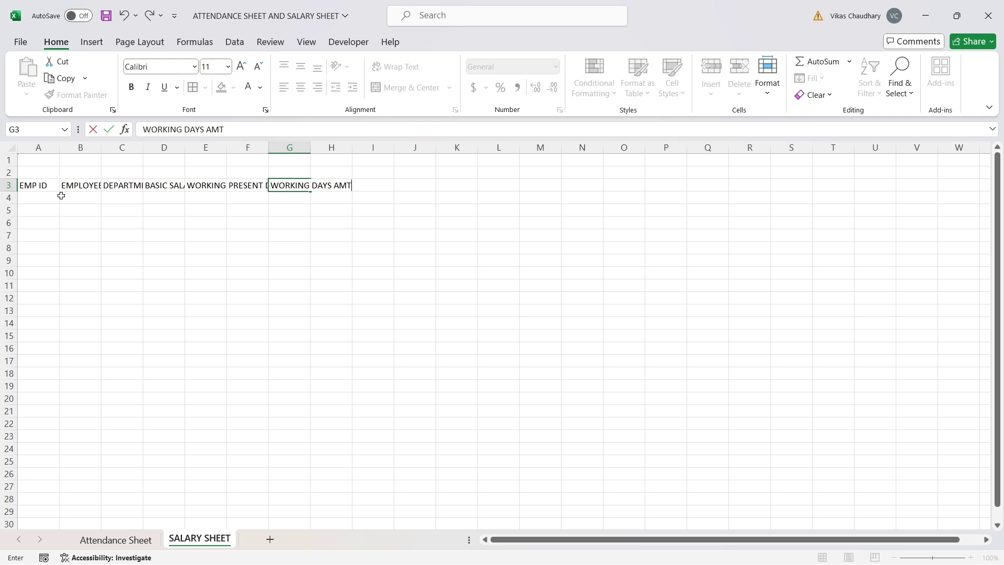
type(".")
key("Tab")
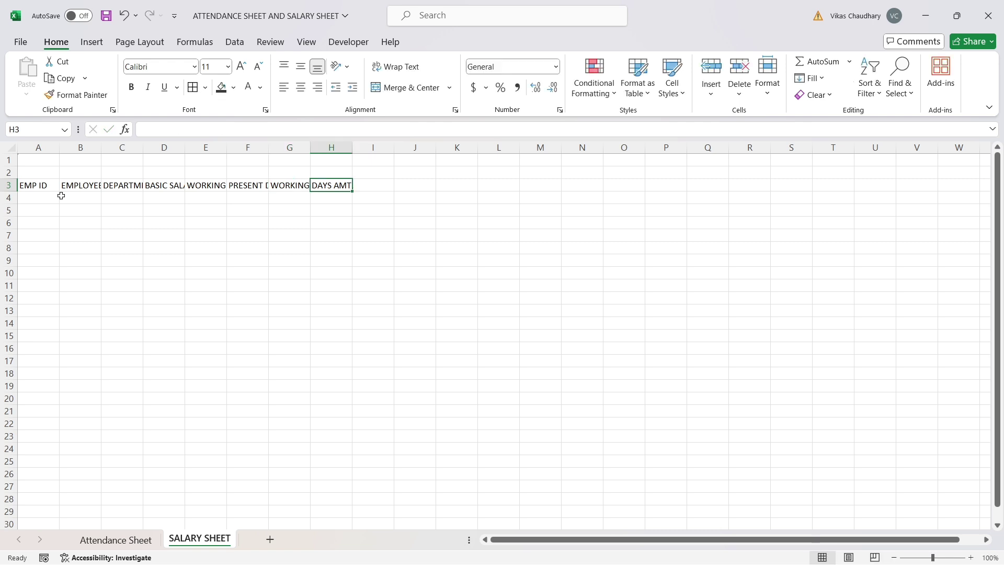
Enter the allowance headers DA@10% and HRA@5% in cells H3 and I3.
type("D")
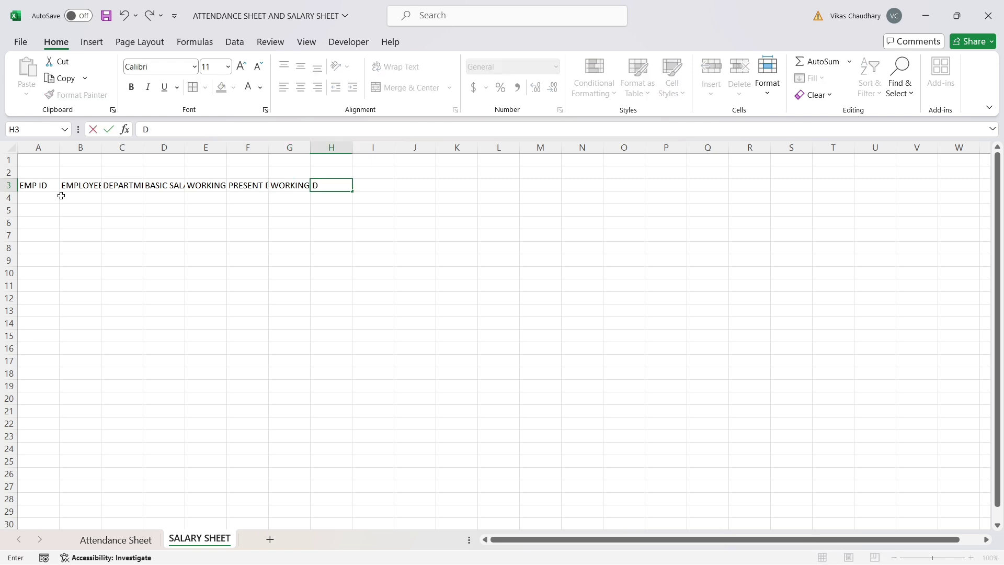
type("A@10%")
key("Tab")
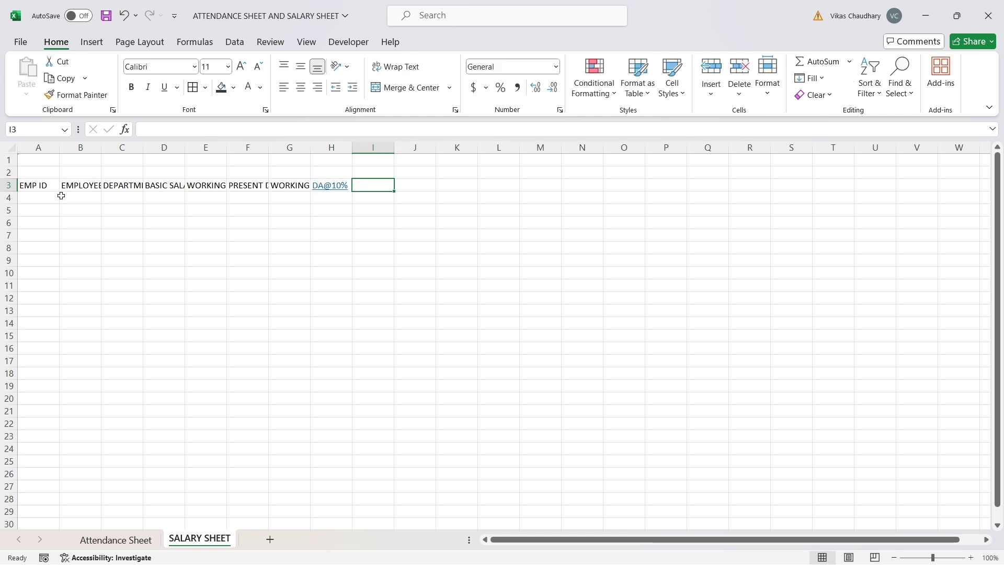
type("HRA")
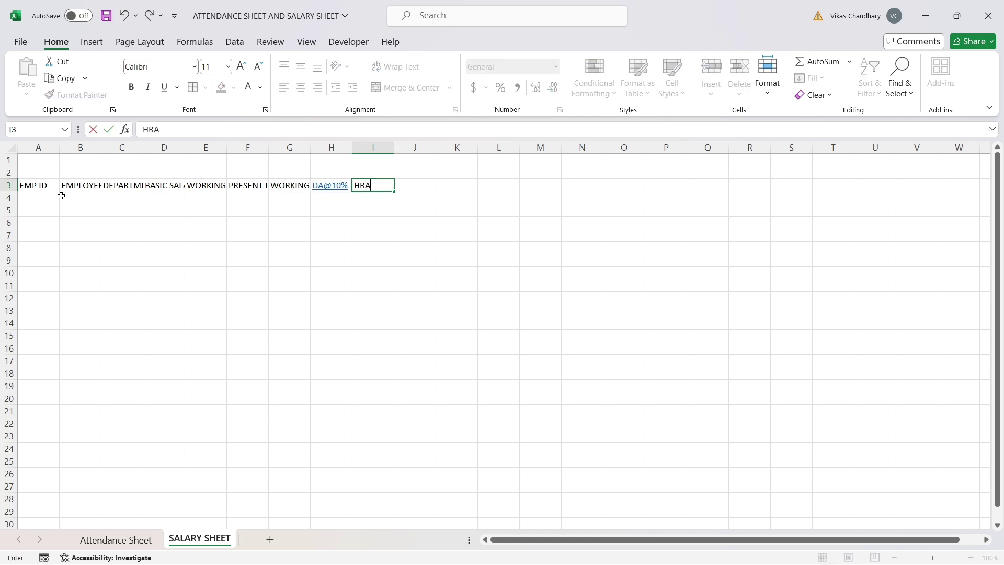
type("#")
key("BackSpace")
type("@5%")
key("Tab")
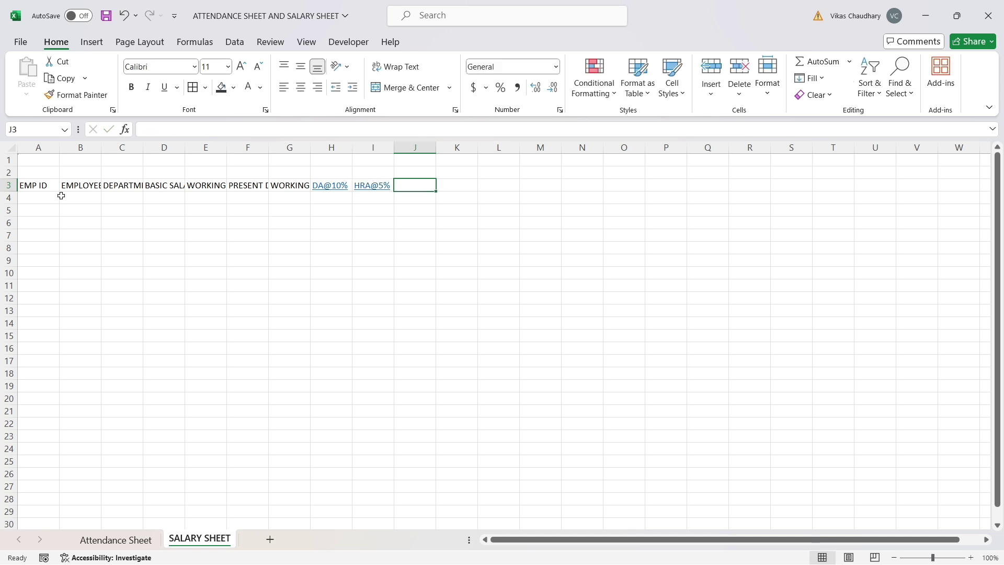
Enter the allowance headers MA@5% and TA@10% in cells J3 and K3.
type("MA")
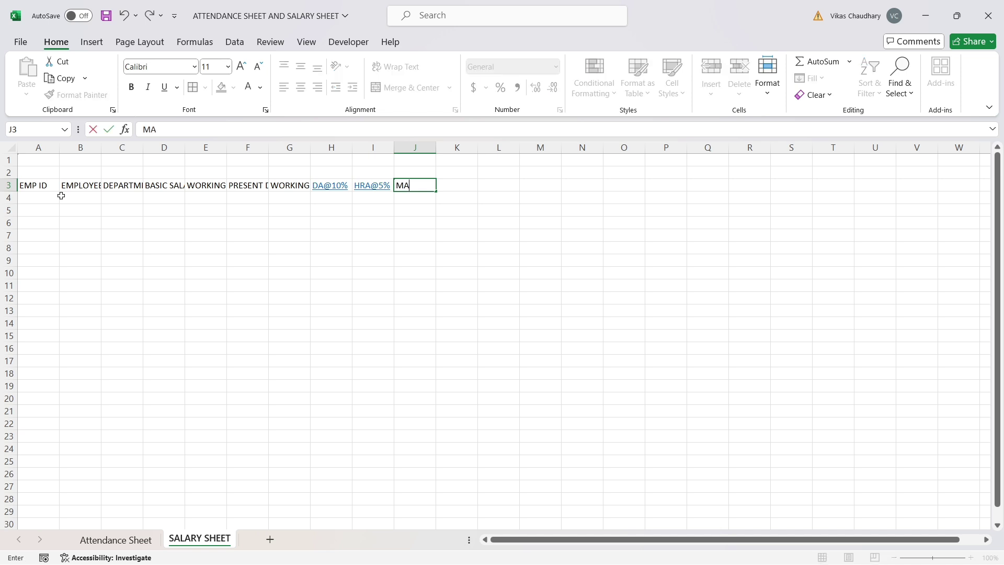
type("@5%")
key("Tab")
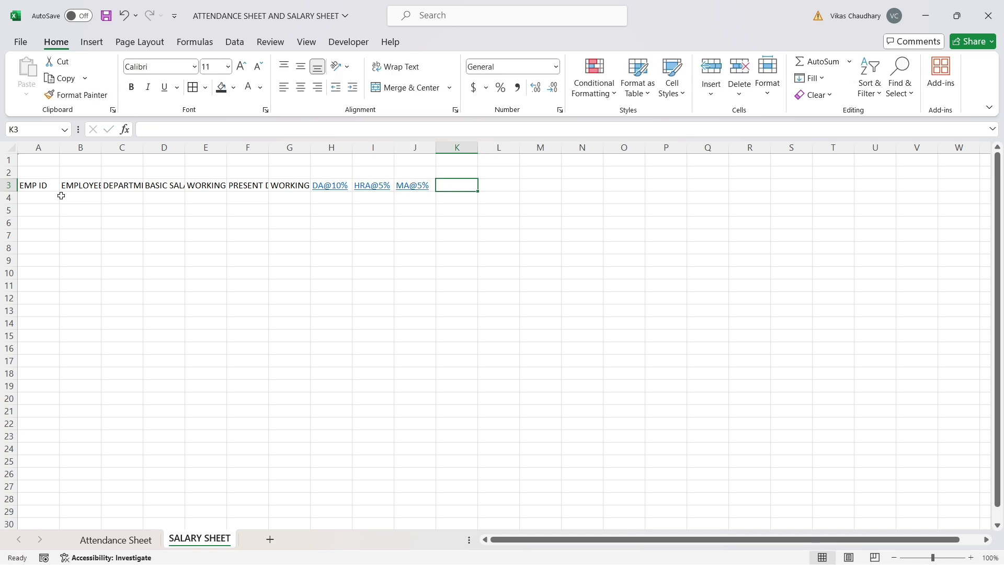
type("TA")
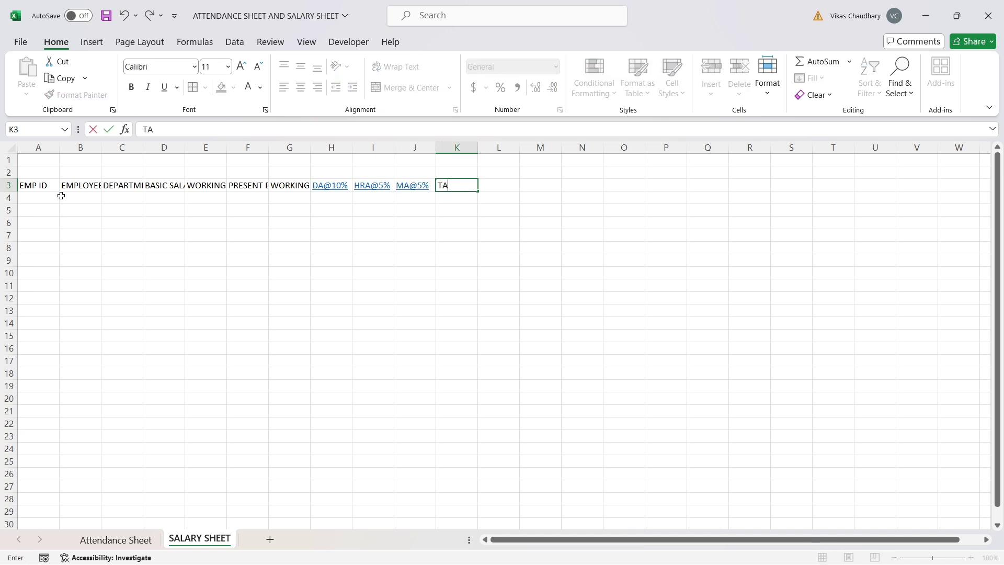
type("@10%")
key("Tab")
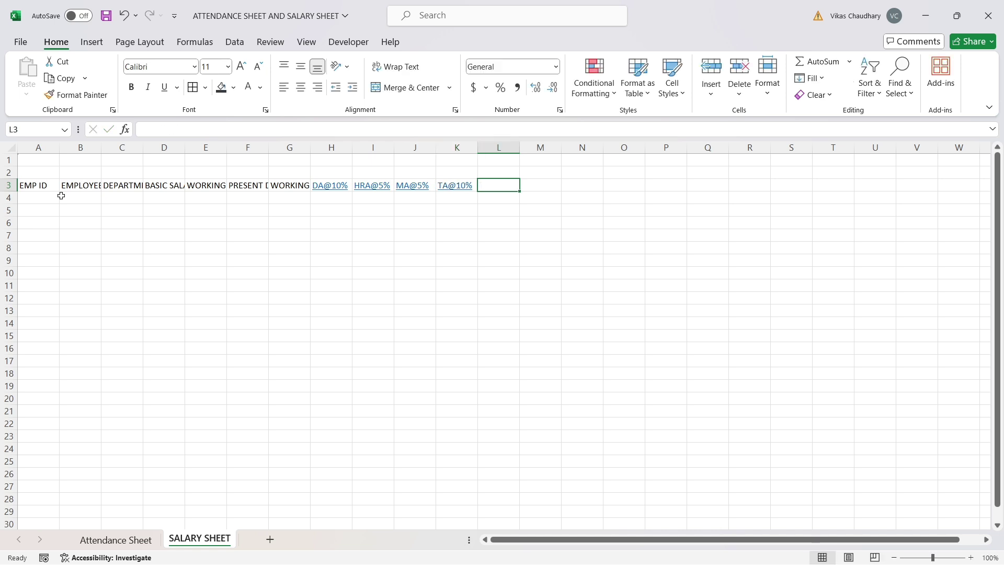
Enter the headers GROSS SALARY, PF@10% and LIC@15% in cells L3 to N3.
type("GR")
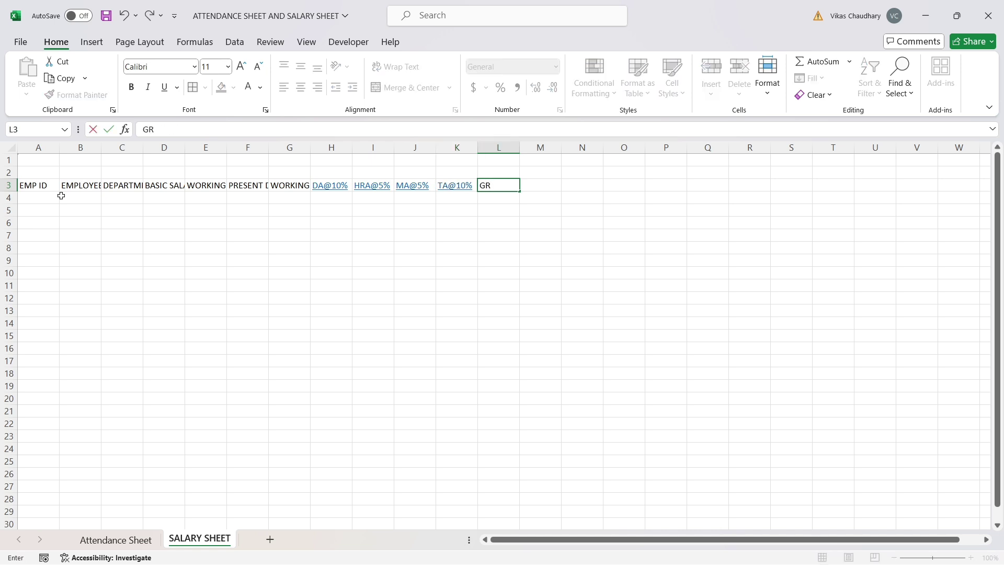
type("OSS SALARY")
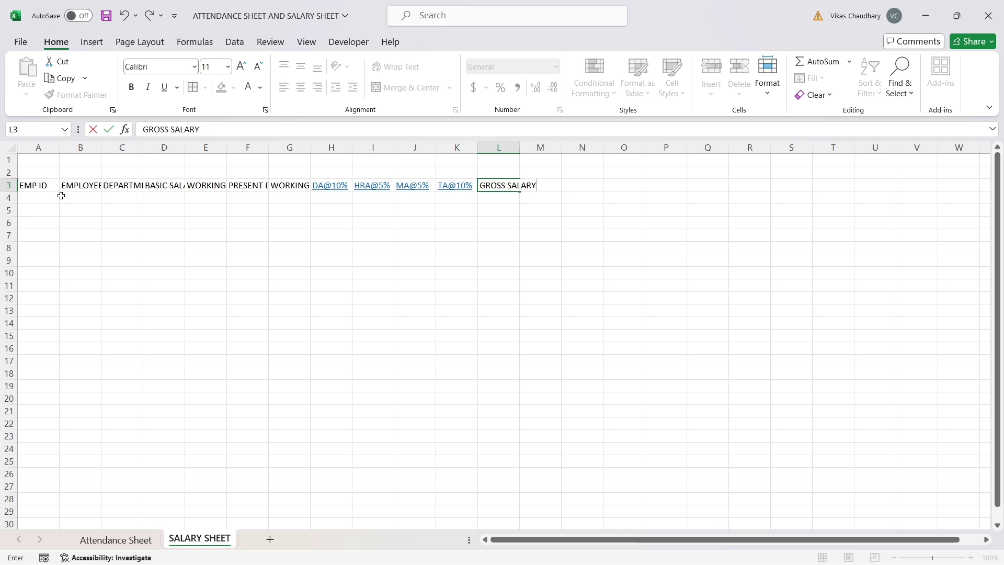
key("Tab")
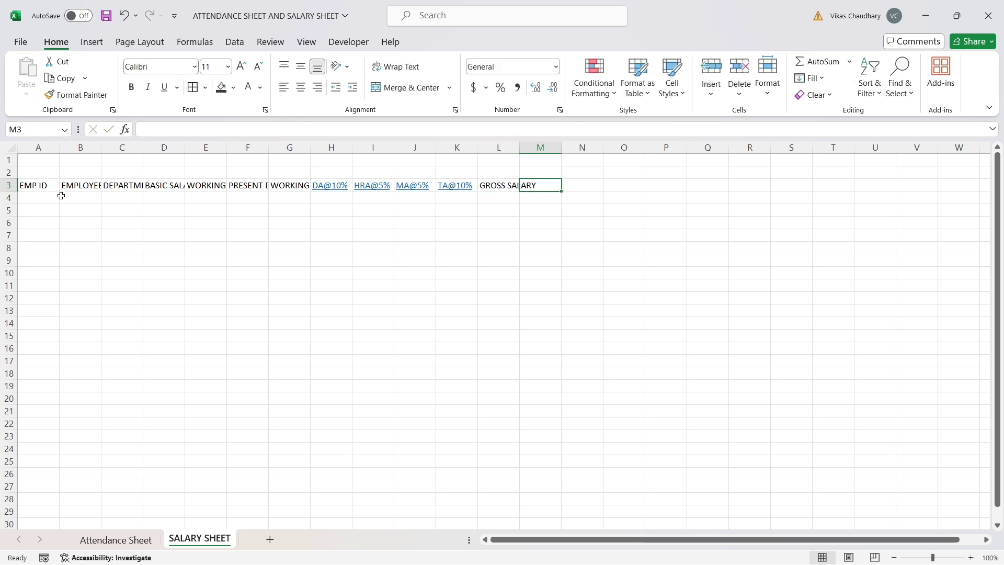
type("PF")
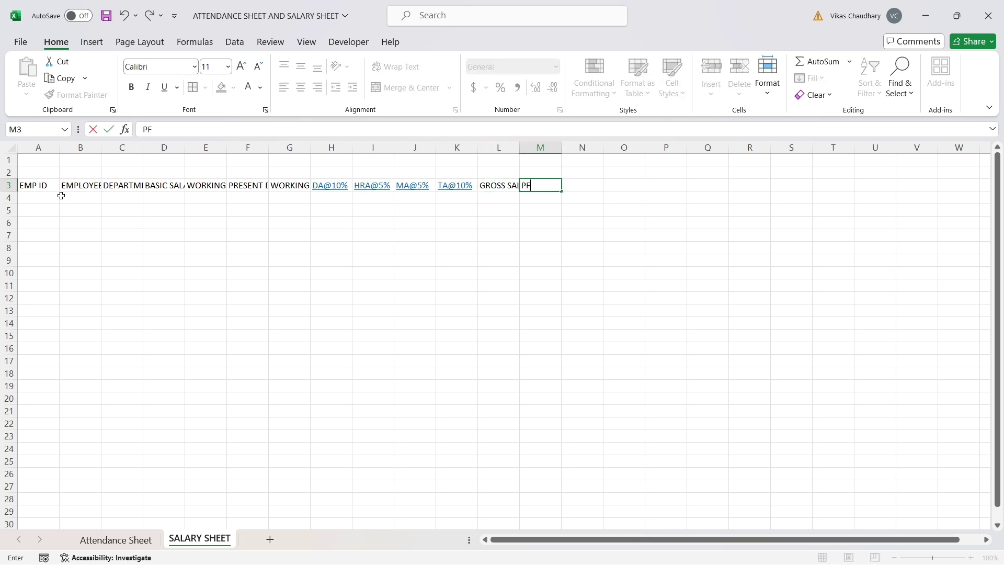
type("@10%")
key("Tab")
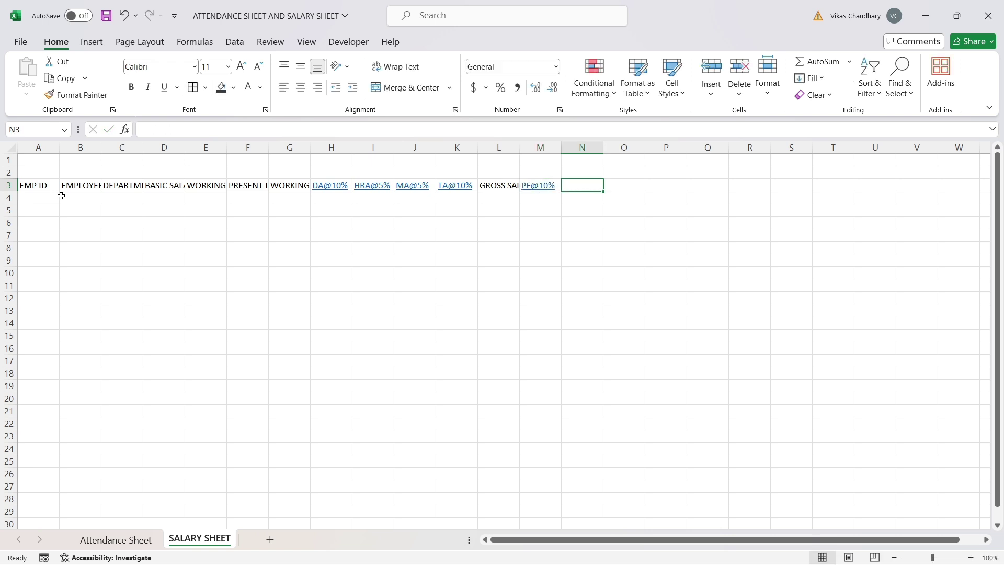
type("LIC@")
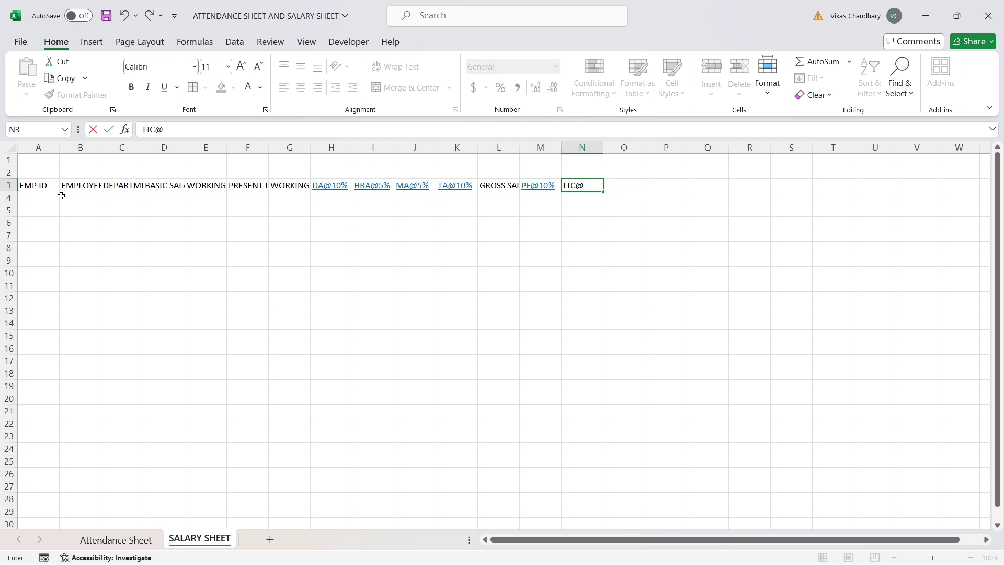
type("15%")
key("Tab")
Enter the headers DEDUCTION and NET SALARY in cells O3 and P3.
type("D=")
key("BackSpace")
key("BackSpace")
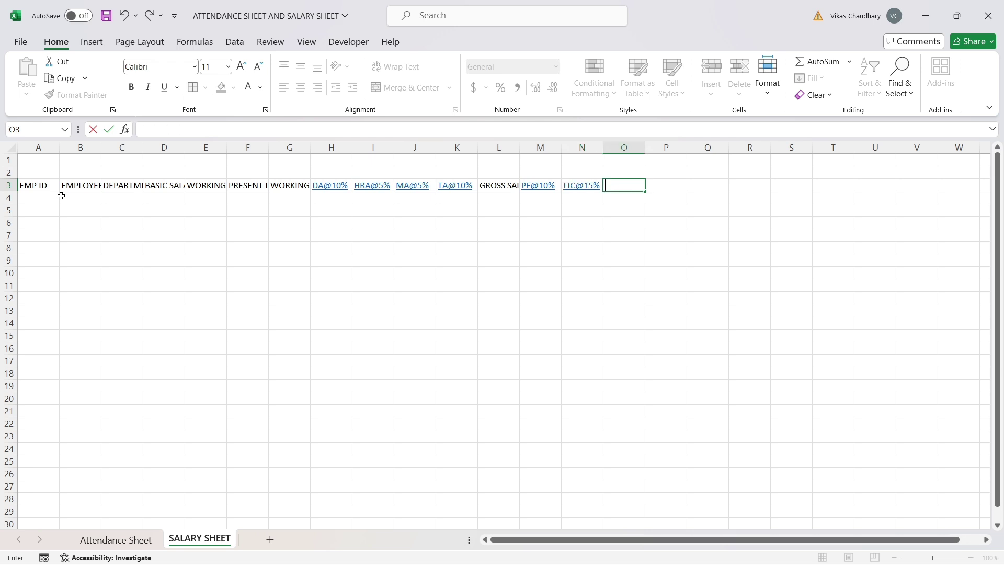
type("DEDUCTION")
key("Tab")
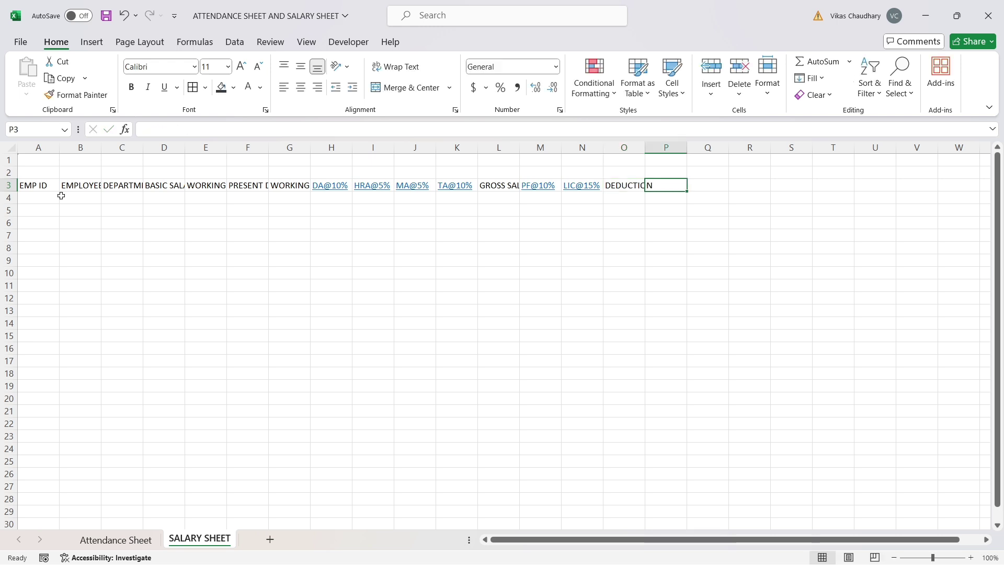
type("NET SALARY")
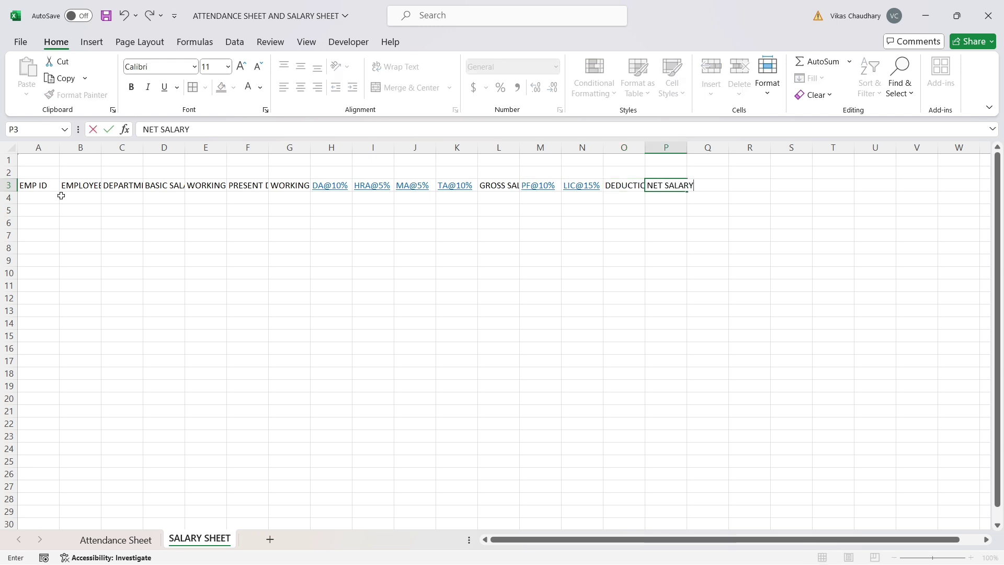
key("Tab")
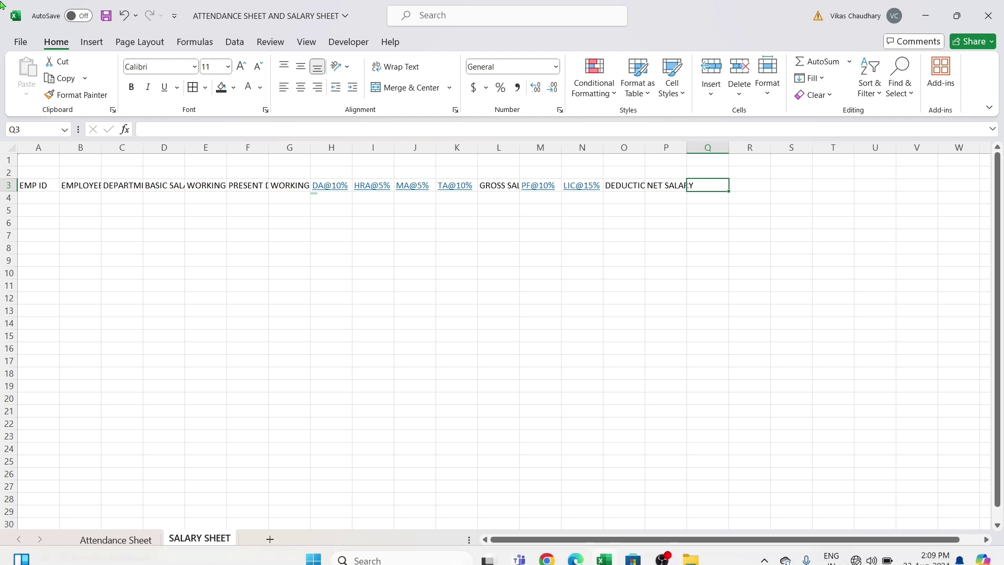
AutoFit the width of all columns in the sheet to their header text.
left_click(97, 250)
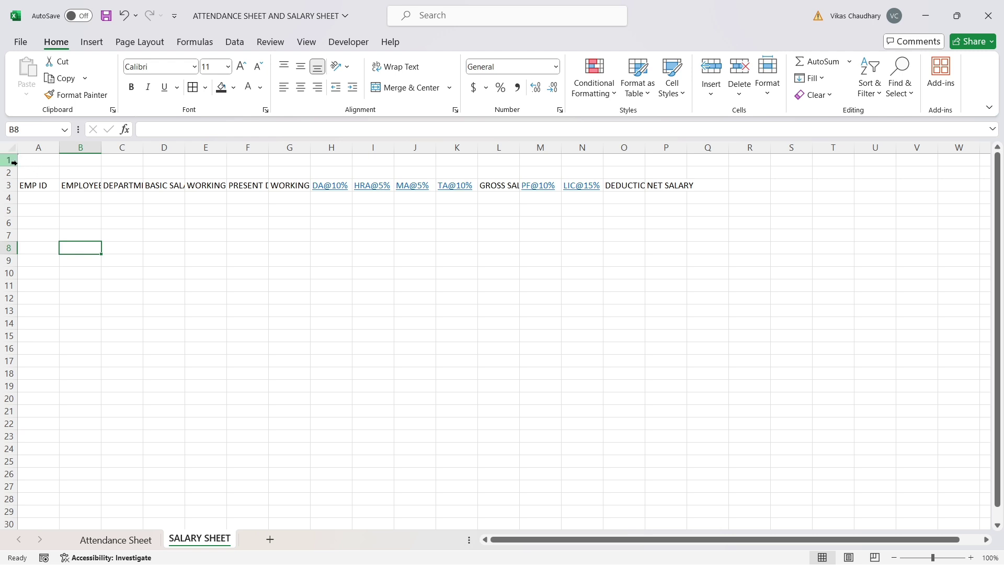
left_click(9, 148)
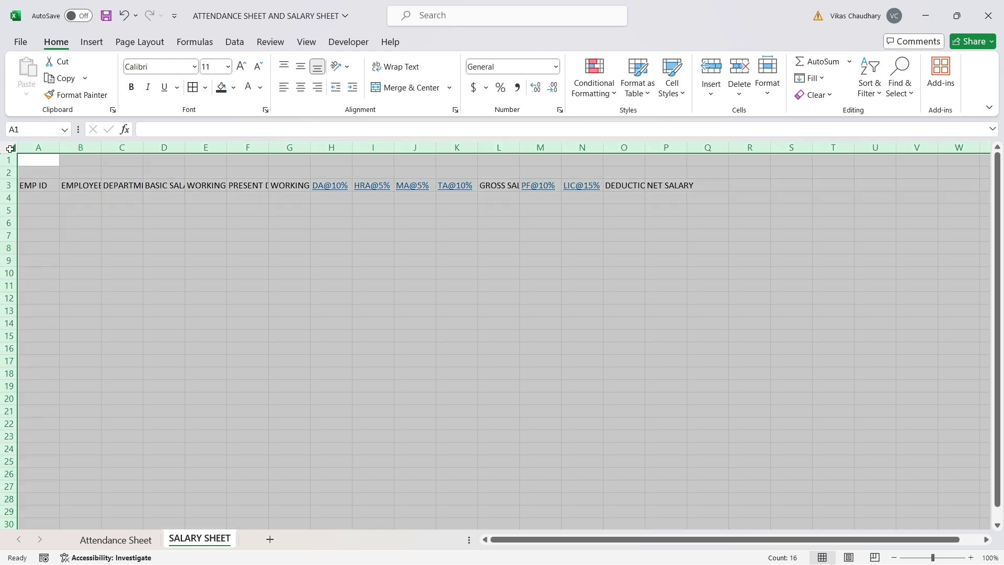
double_click(58, 146)
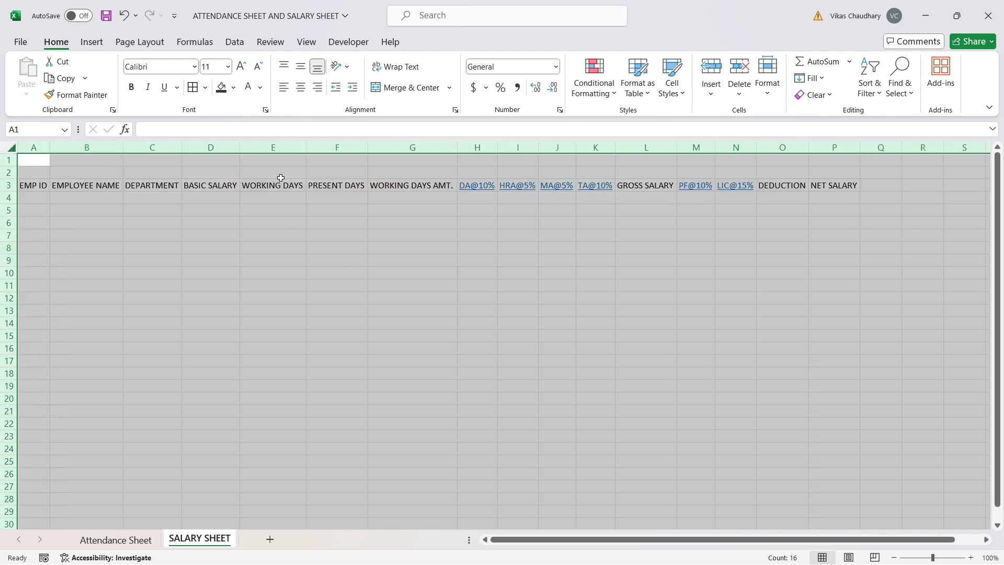
left_click(510, 233)
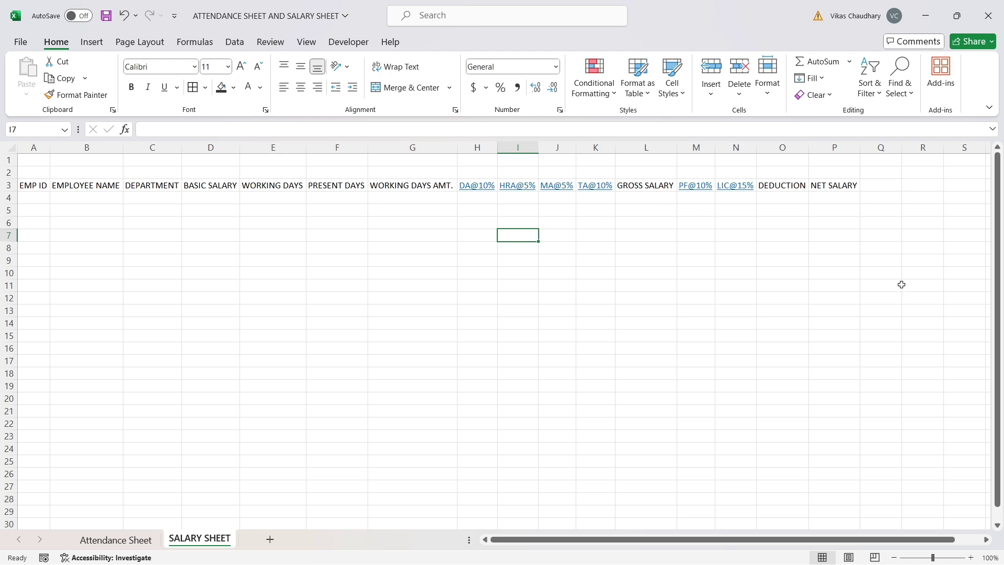
Give the header cells A3 to P3 a standard purple fill and white font color.
left_click_drag(35, 185, 835, 184)
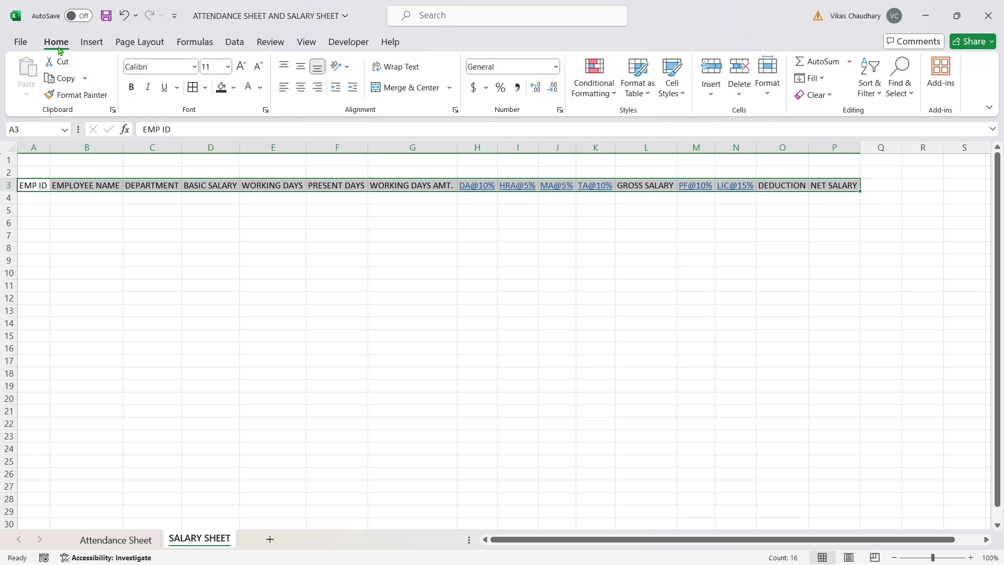
left_click(232, 91)
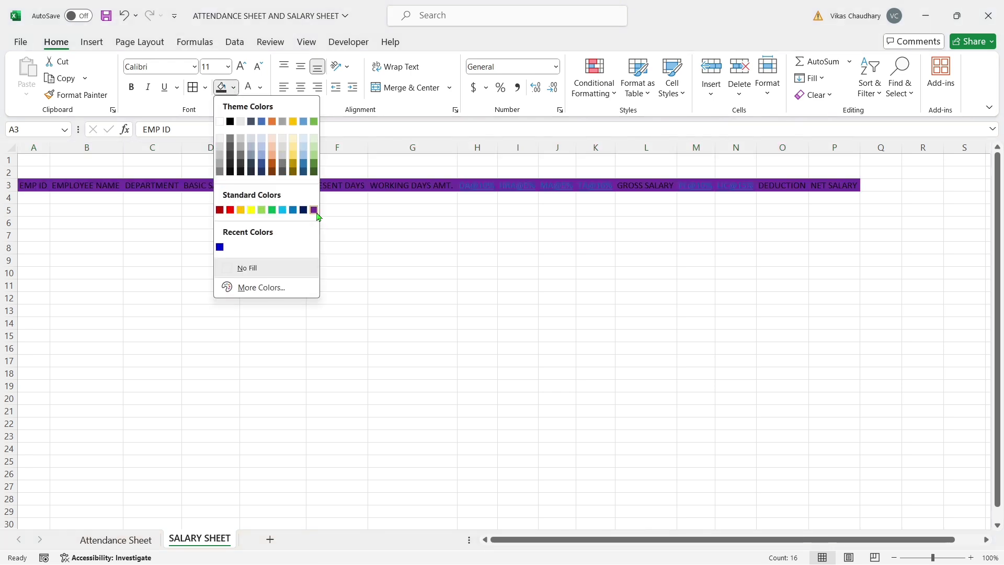
left_click(313, 210)
left_click(248, 91)
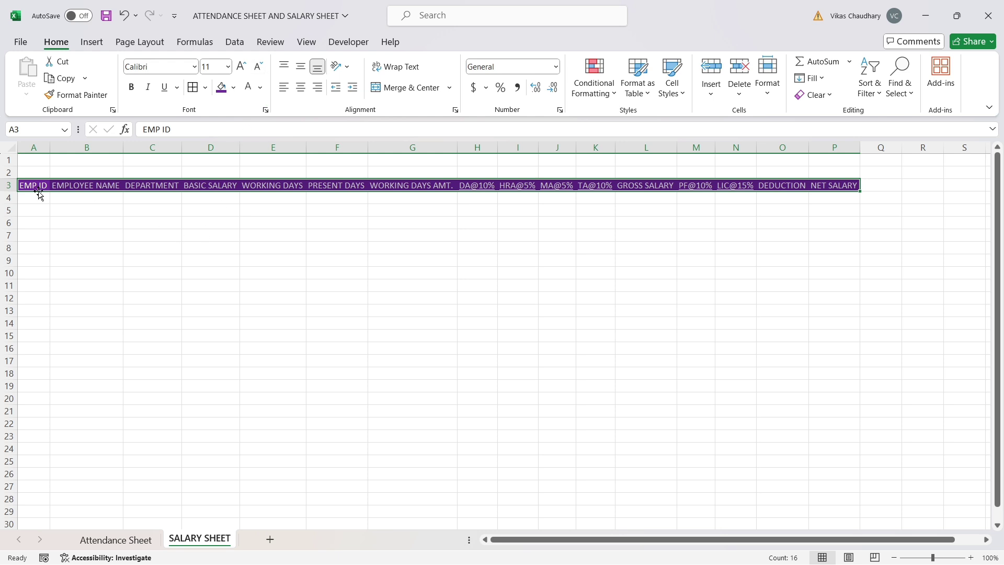
Increase the font size of the header cells A3 to P3 to 14.
left_click(242, 67)
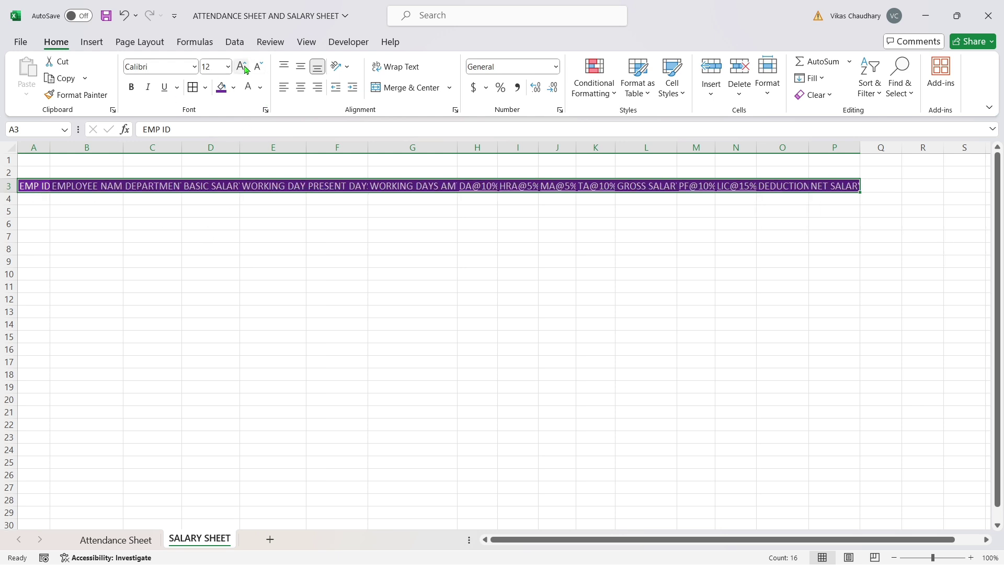
left_click(243, 67)
left_click(160, 261)
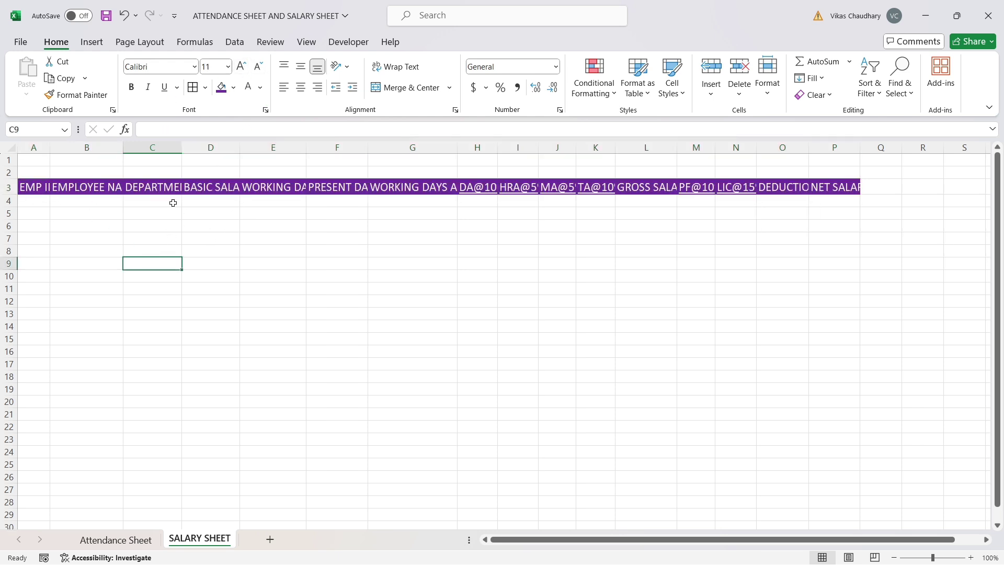
AutoFit all columns again to suit the enlarged header text.
left_click(4, 150)
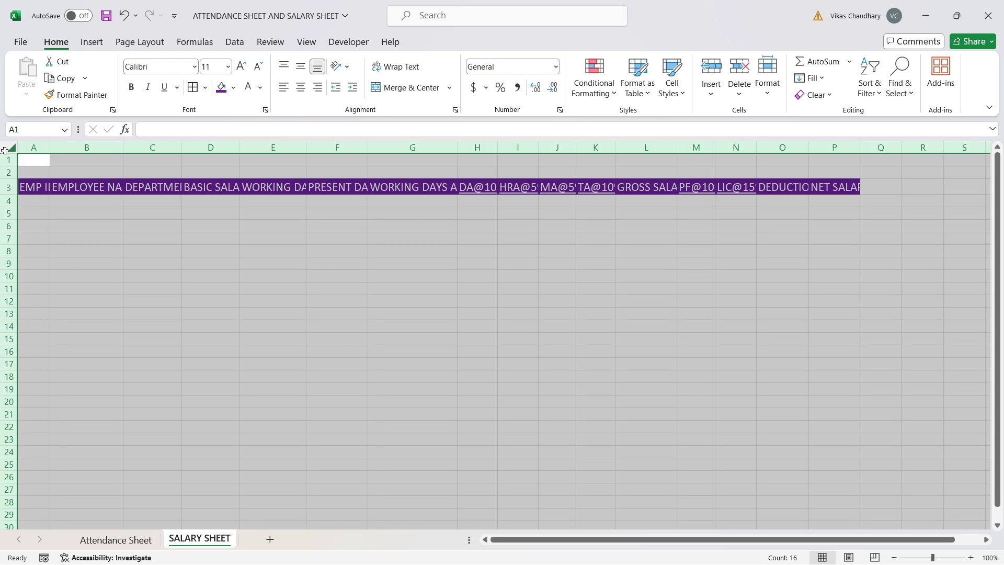
double_click(49, 148)
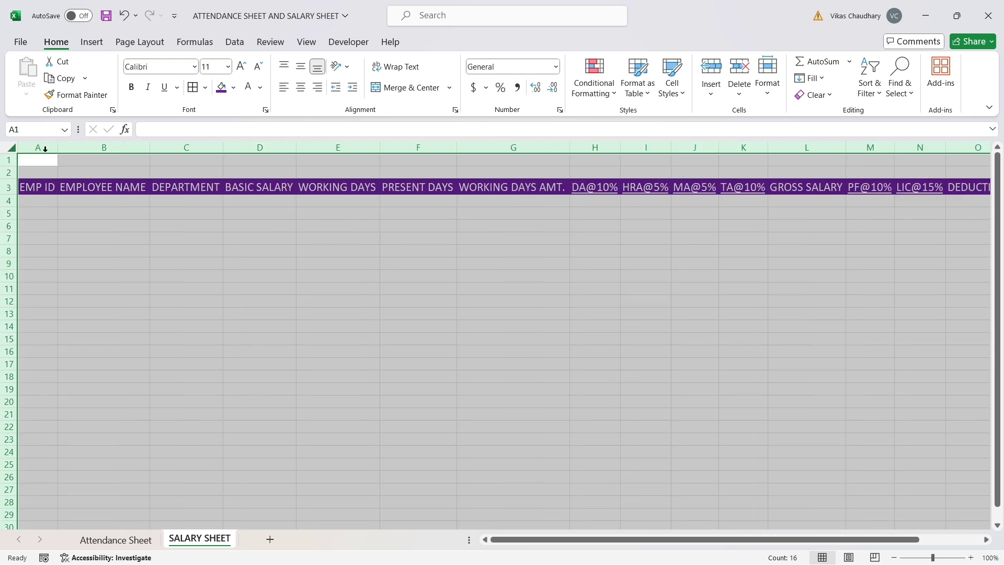
left_click(141, 218)
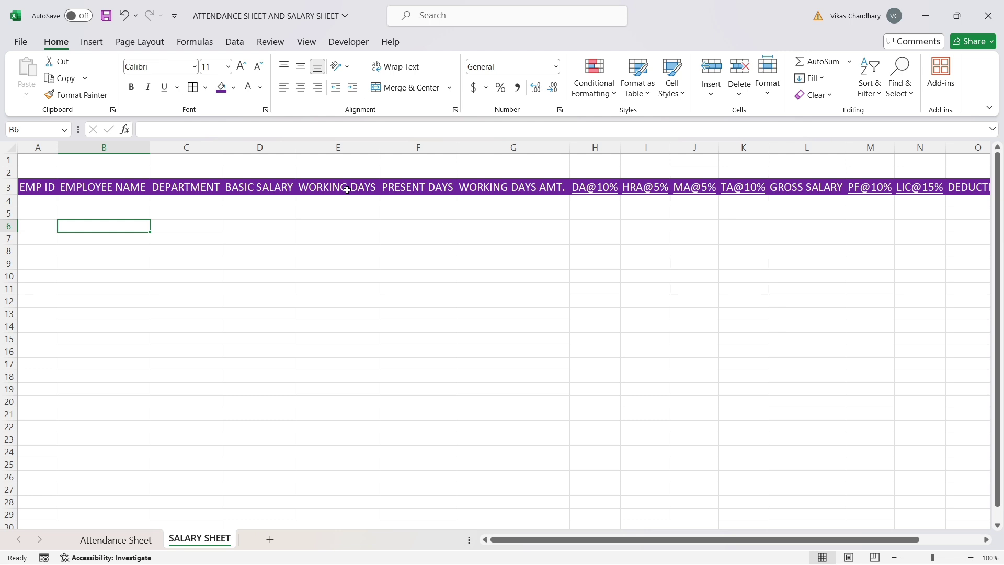
Wrap the WORKING DAYS header onto two lines, narrowing column E and making row 3 tall enough to show both.
left_click(348, 190)
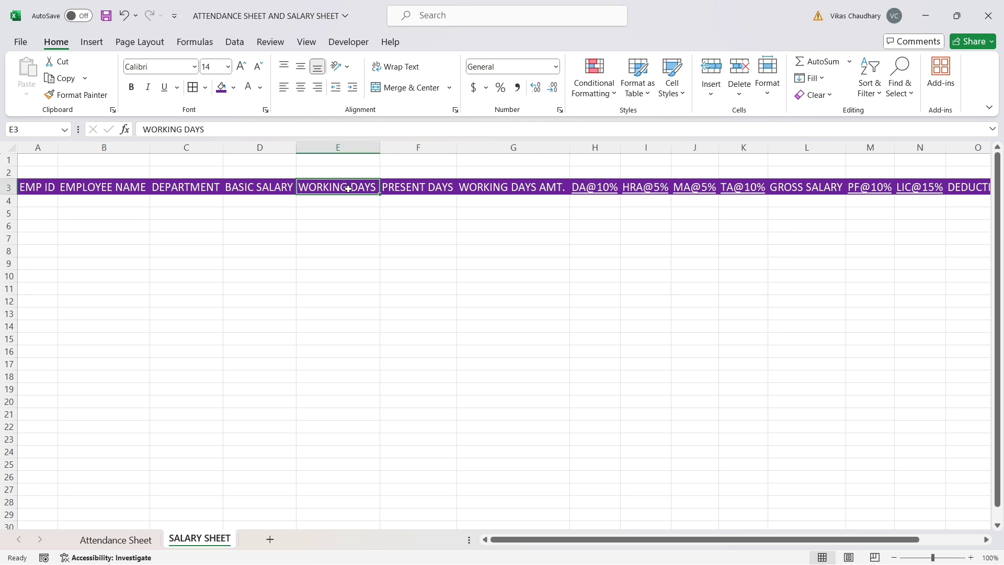
left_click(402, 72)
left_click_drag(379, 147, 369, 149)
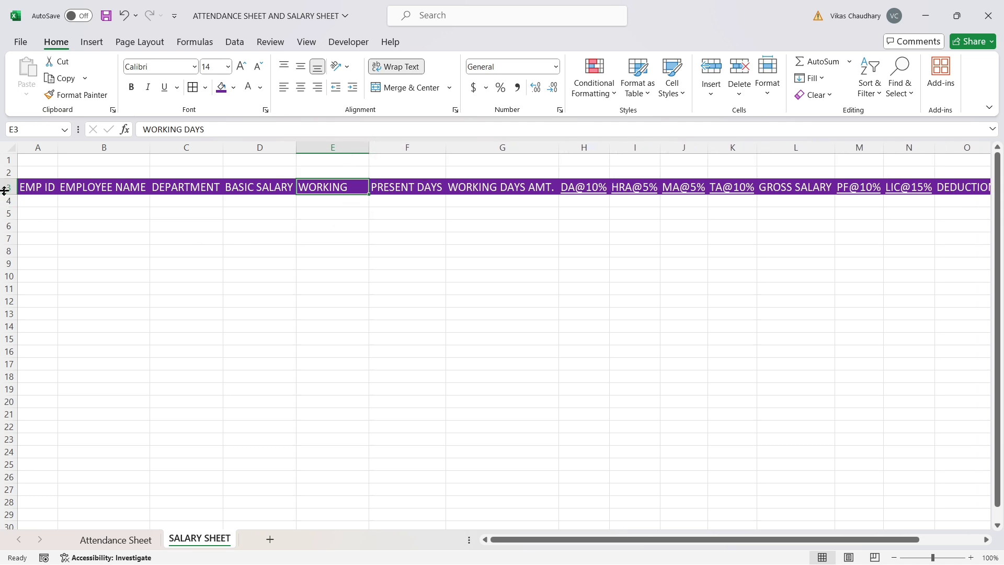
left_click_drag(4, 190, 6, 204)
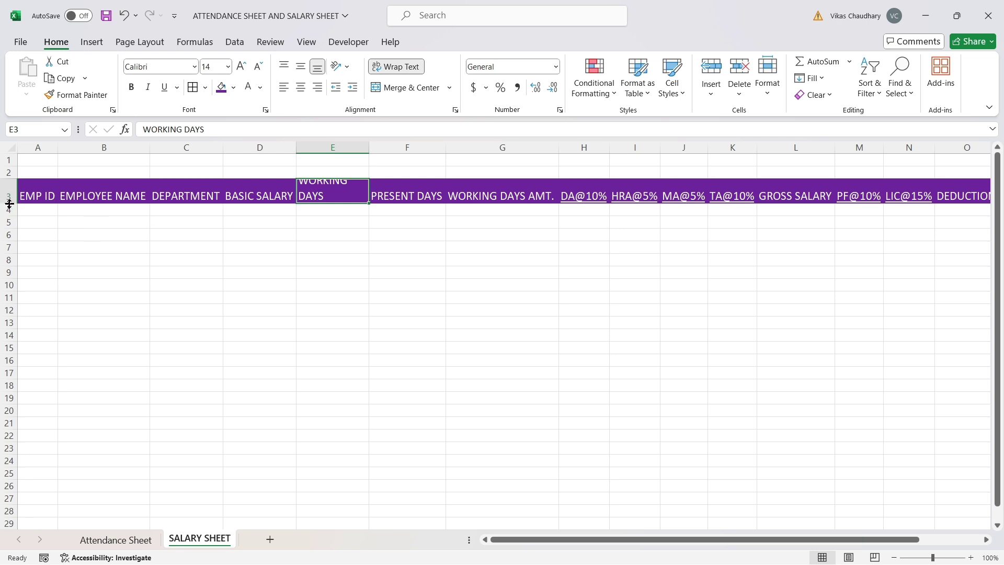
left_click_drag(9, 204, 9, 208)
left_click(333, 315)
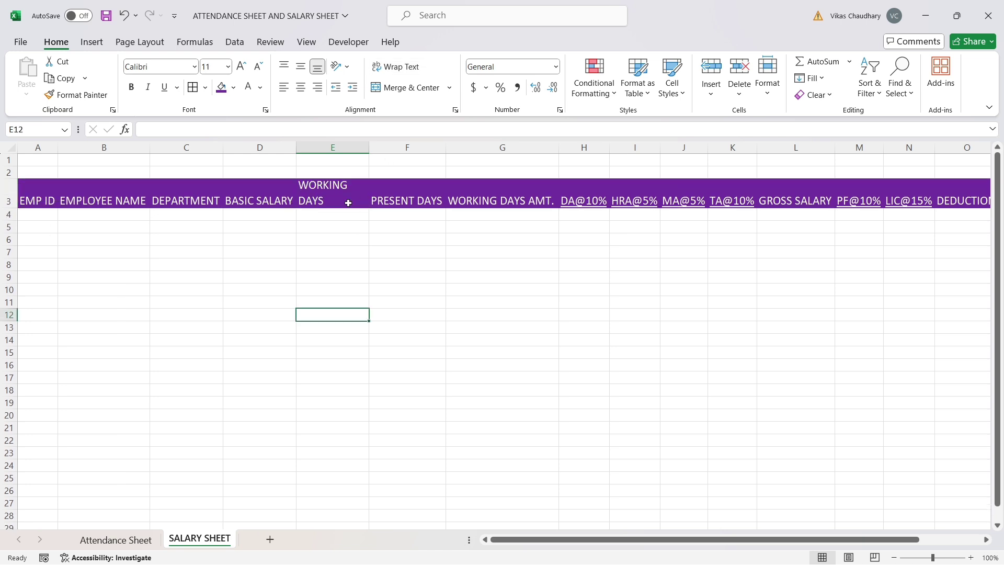
left_click(358, 196)
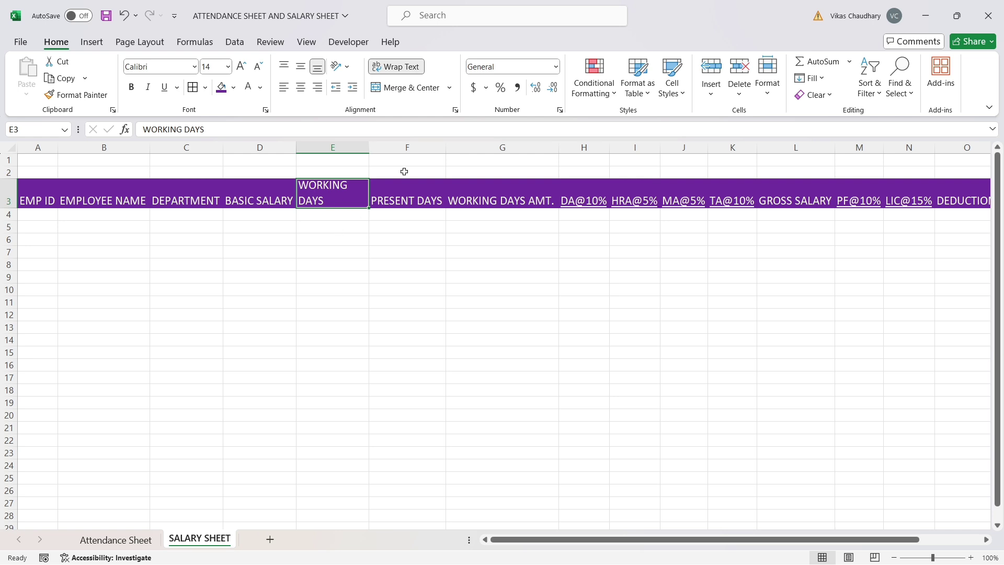
left_click_drag(369, 149, 359, 149)
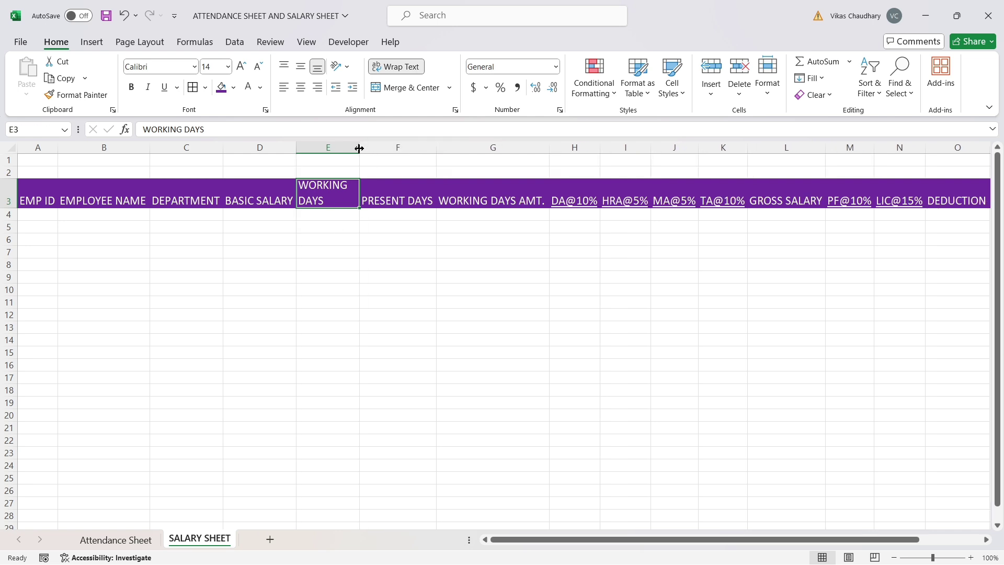
Narrow column G and wrap the WORKING DAYS AMT. header onto two lines.
left_click(510, 197)
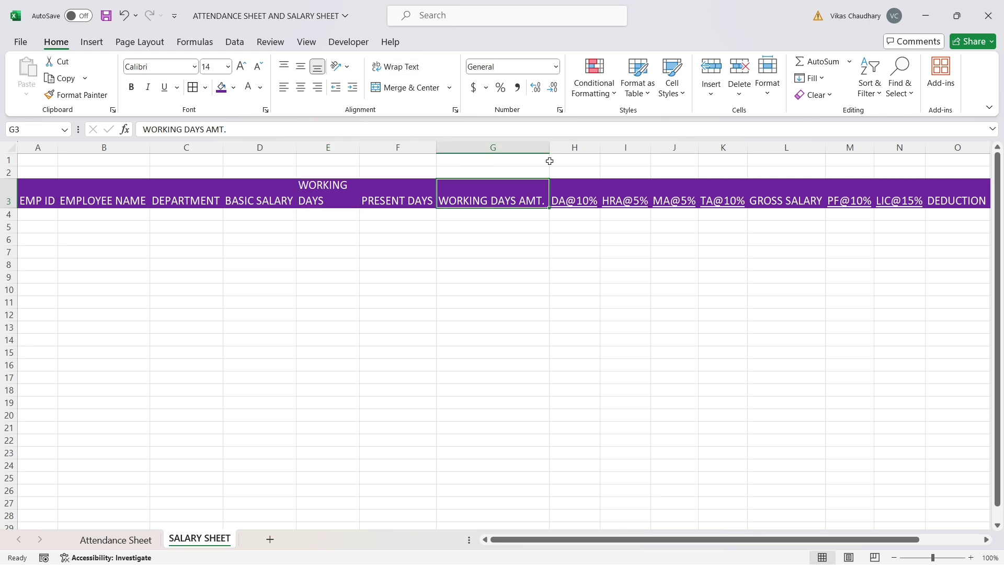
left_click_drag(549, 147, 507, 147)
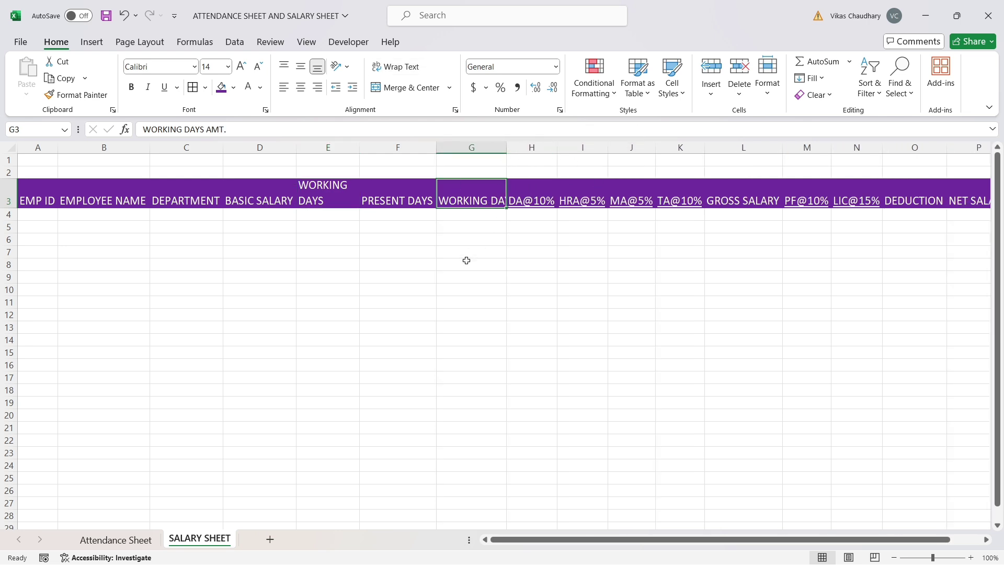
left_click(396, 66)
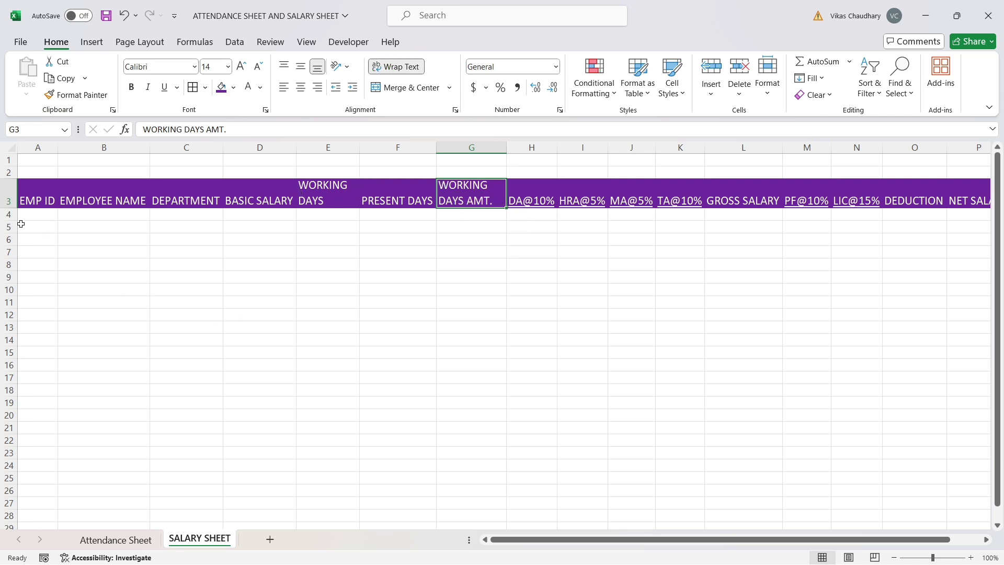
Center the header cells A3 to P3 horizontally and align them to the middle vertically.
left_click_drag(21, 199, 847, 196)
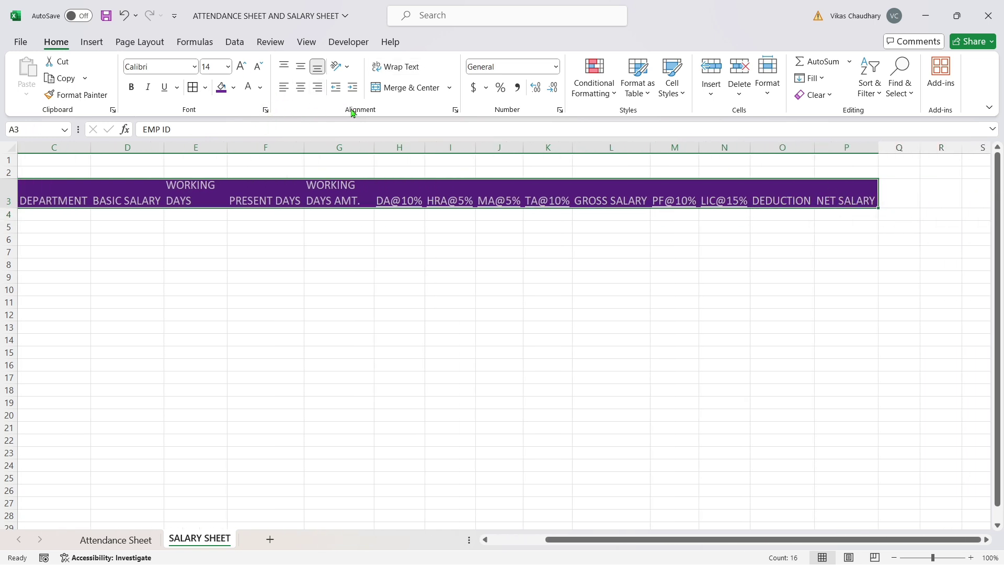
left_click(301, 88)
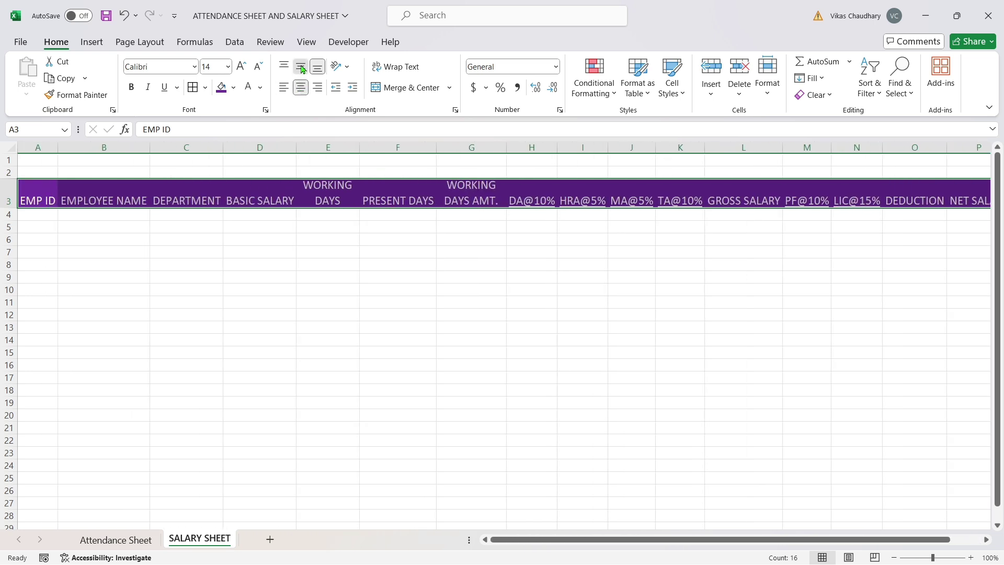
left_click(301, 67)
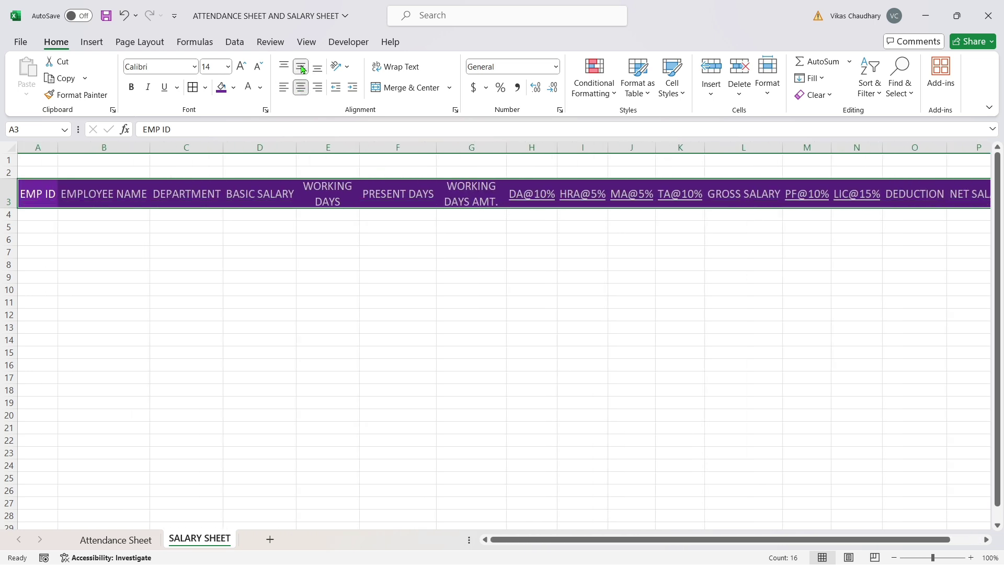
left_click(396, 227)
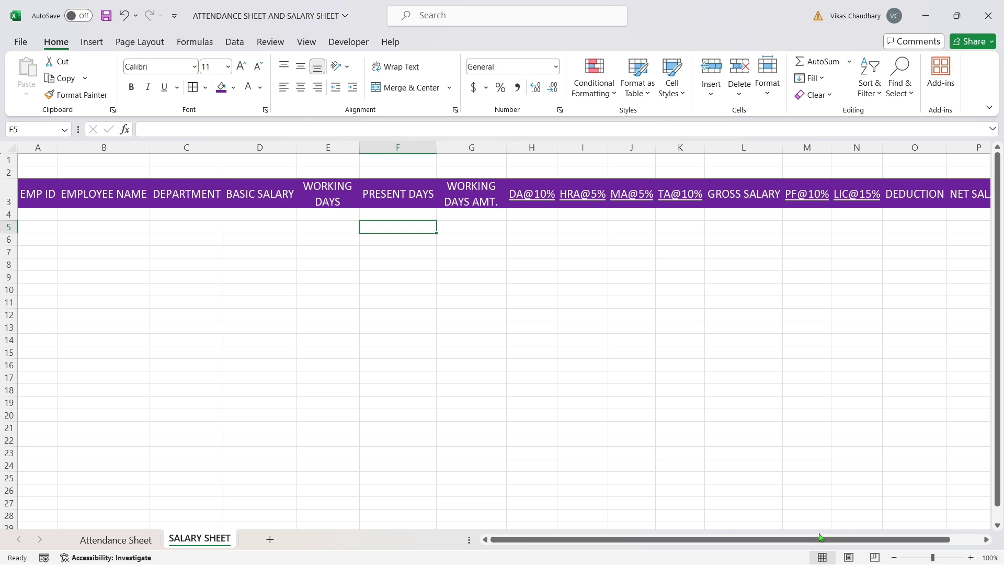
Apply All Borders to the salary table range from A3 to P27.
left_click_drag(39, 203, 840, 475)
scroll(811, 444, "up", 1)
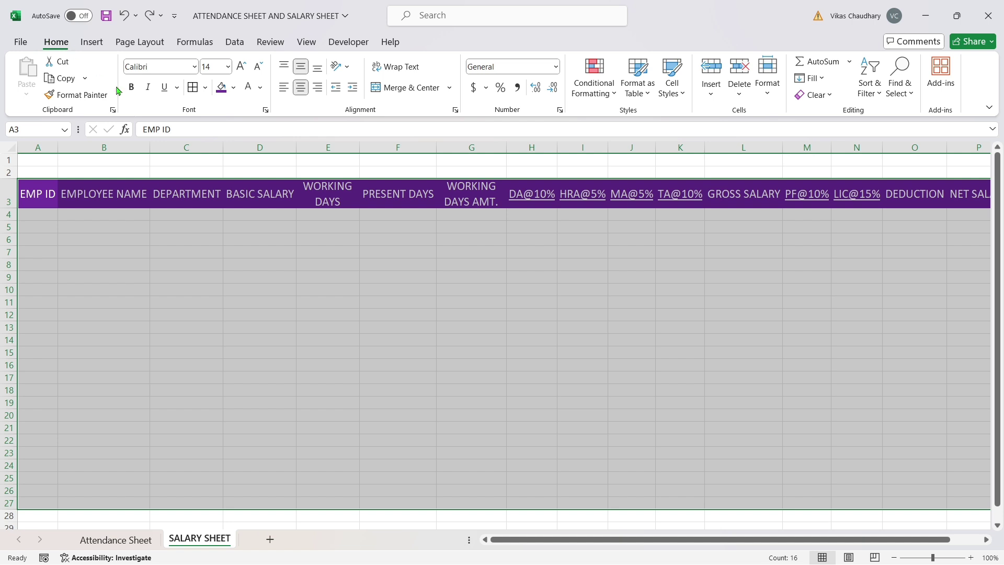
left_click(205, 91)
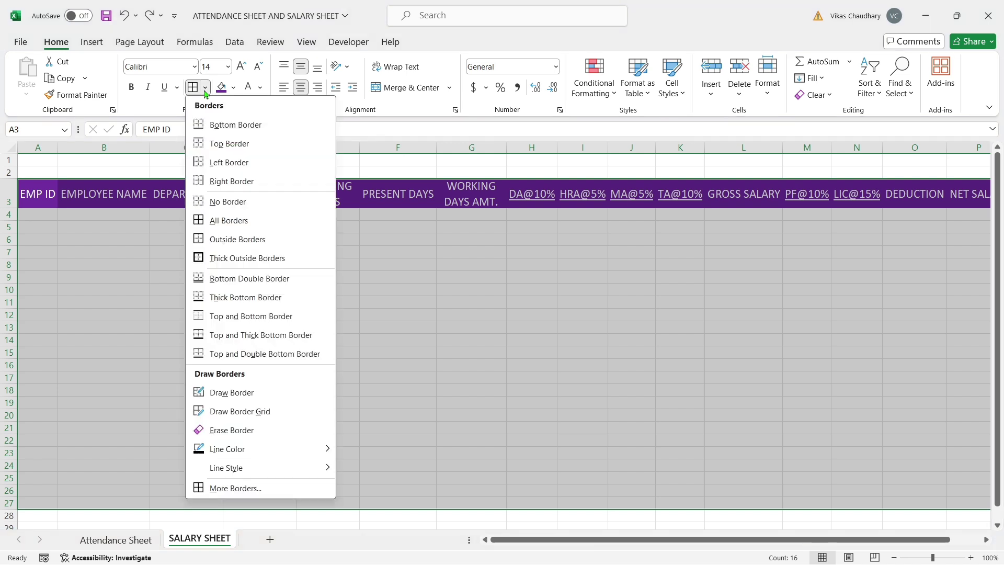
left_click(243, 222)
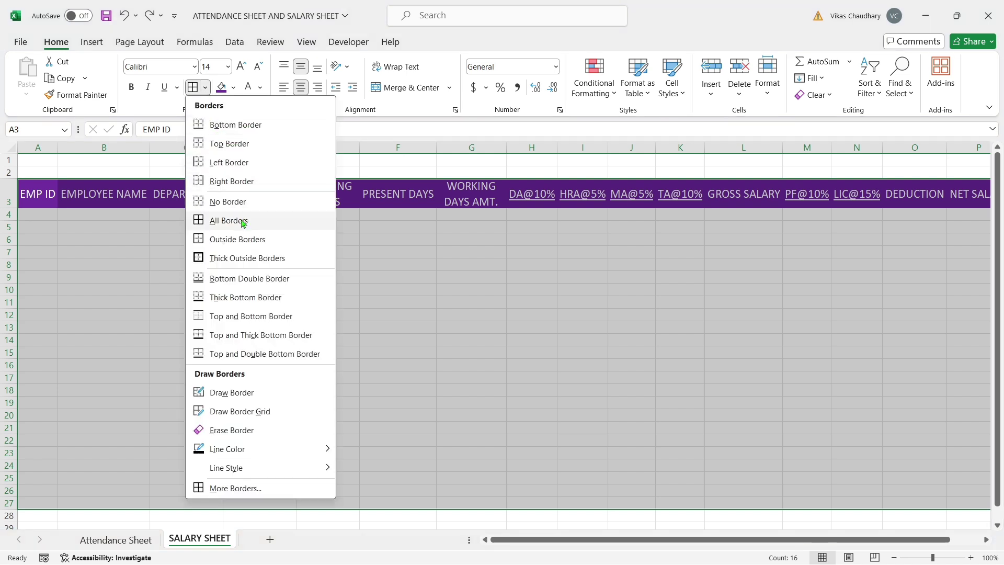
left_click(561, 252)
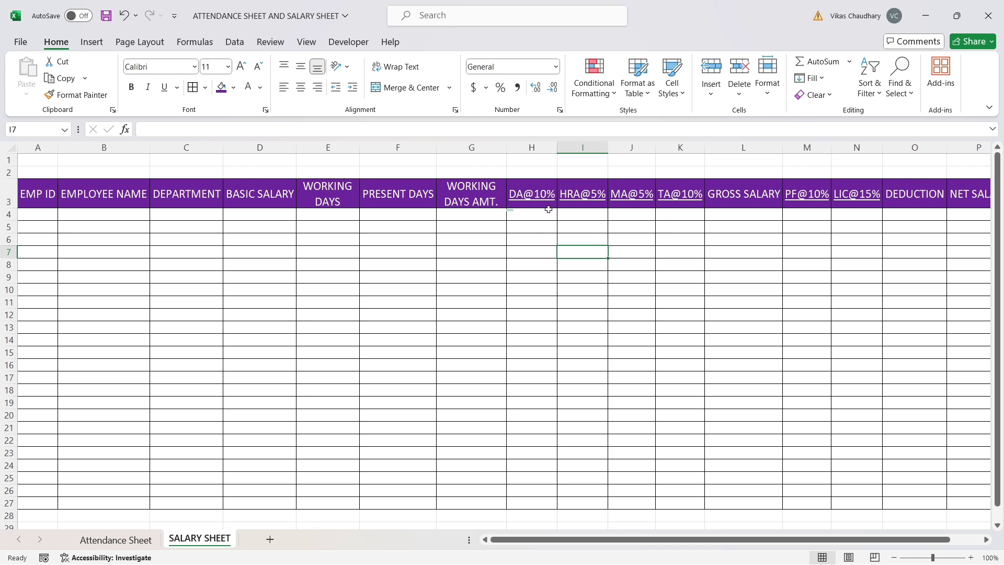
Remove the hyperlinks from the percentage headers within G3 to N3.
left_click_drag(475, 197, 864, 197)
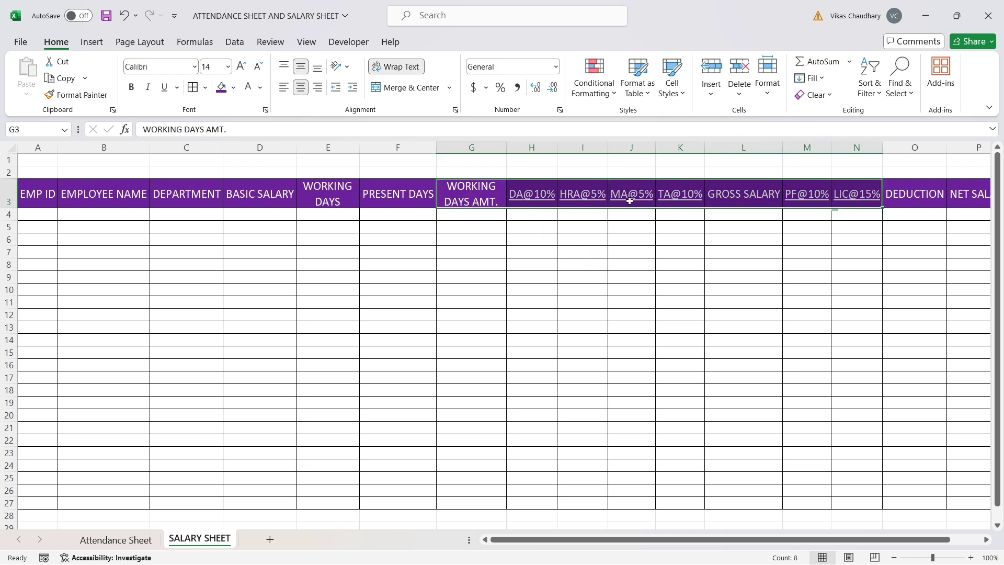
right_click(578, 204)
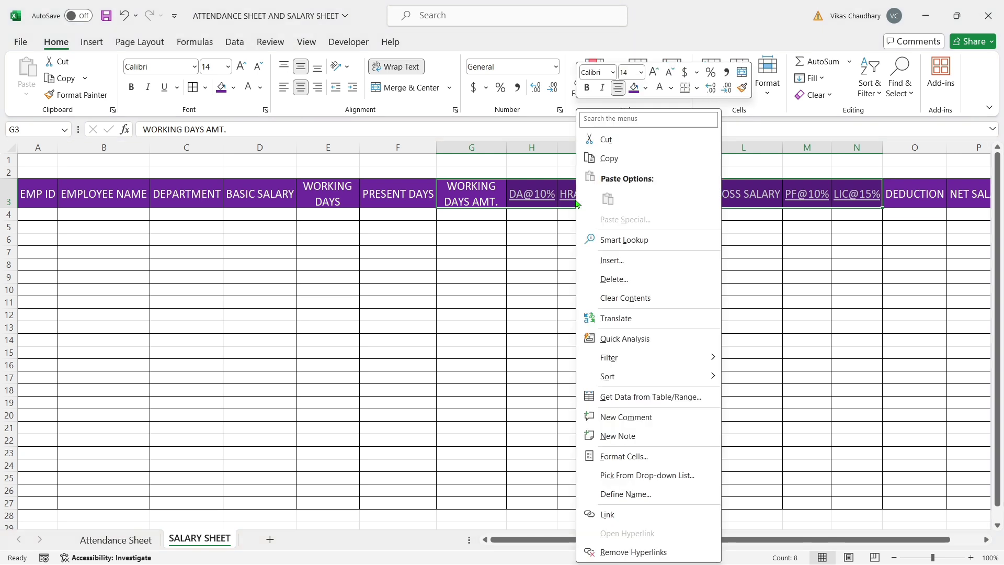
left_click(652, 552)
left_click(613, 253)
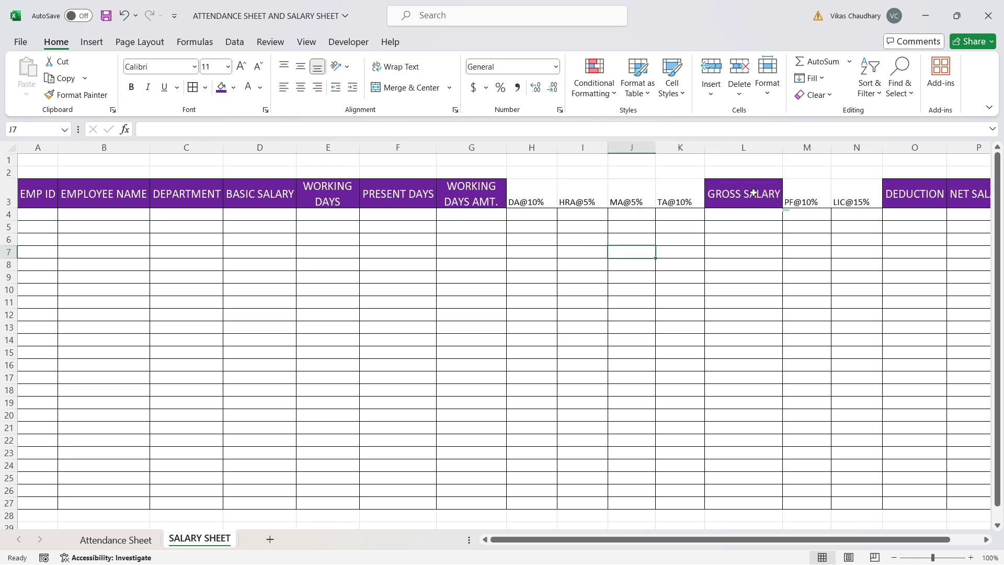
Copy the WORKING DAYS AMT. header's formatting with Format Painter onto header cells H3 to N3.
left_click(470, 200)
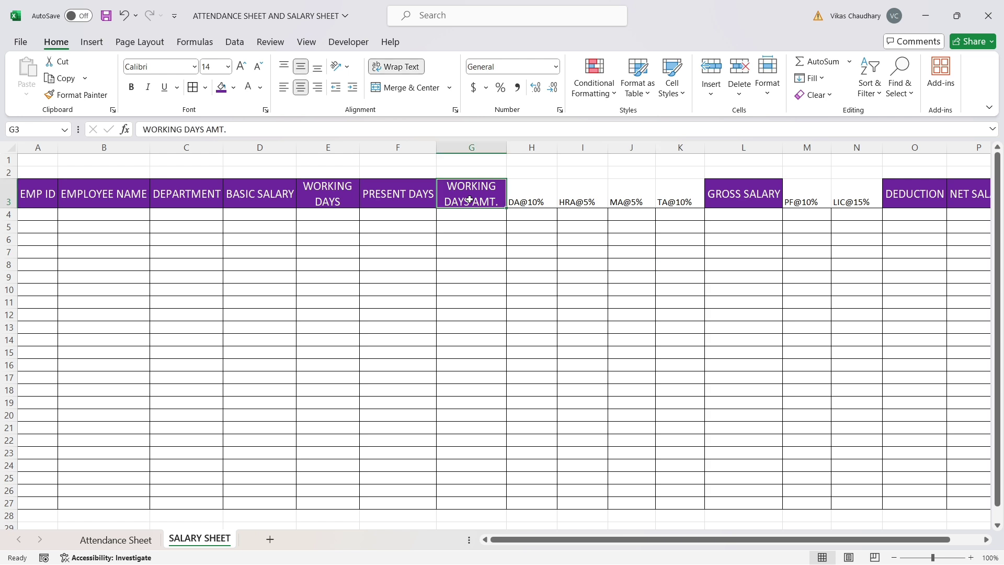
left_click(72, 99)
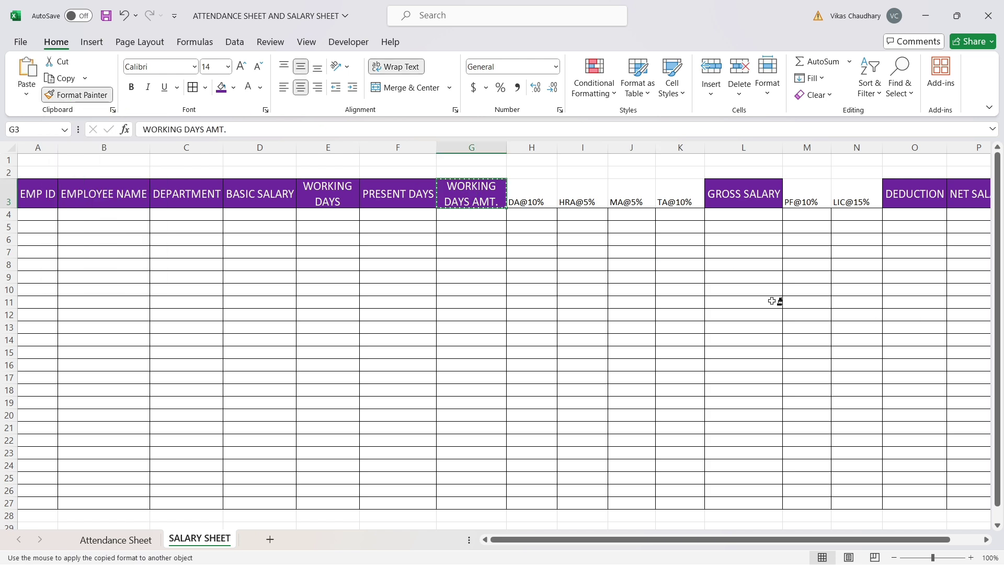
left_click_drag(545, 203, 857, 204)
left_click(640, 277)
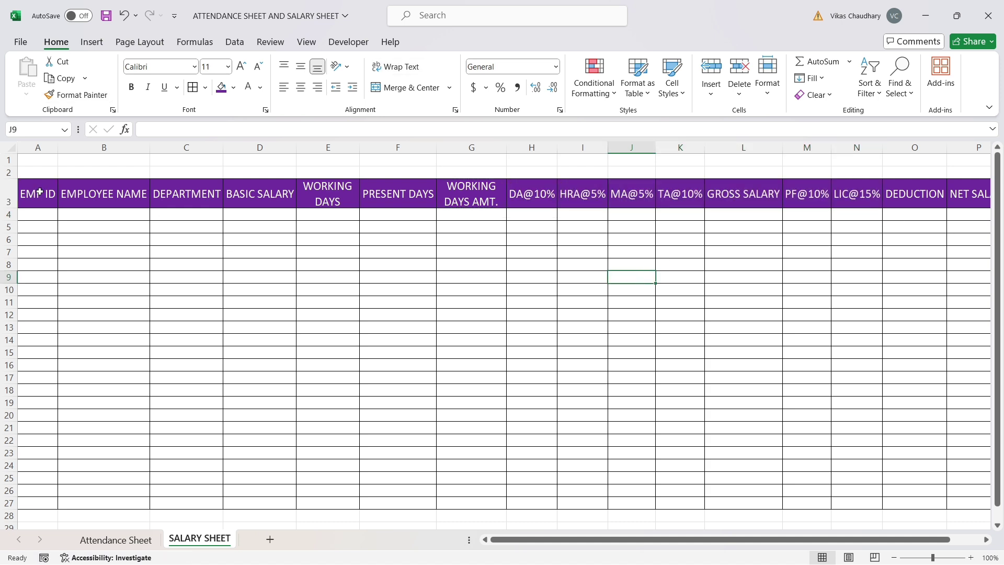
Set the border line color to white and apply all borders to header cells A3 to P3.
left_click_drag(38, 189, 856, 195)
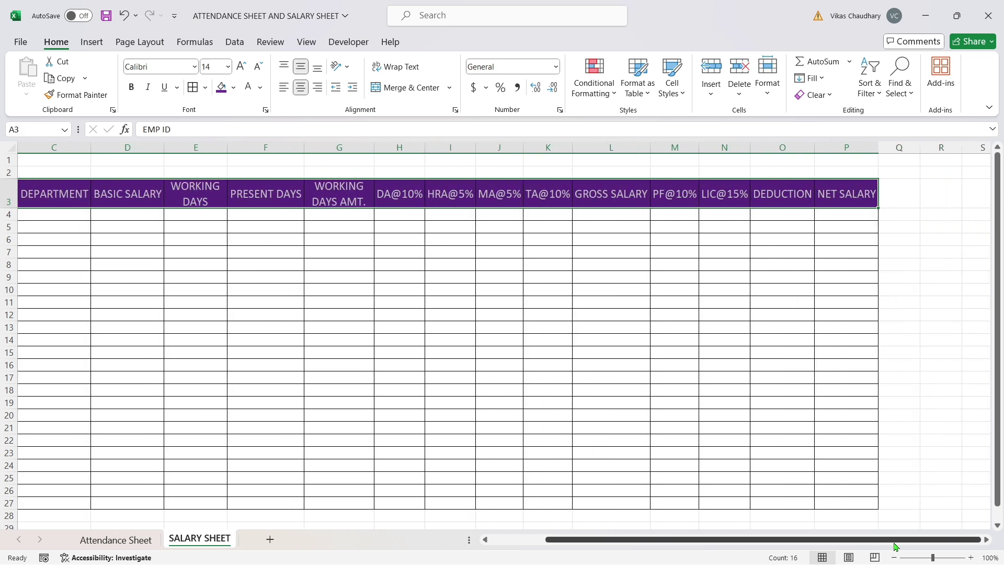
scroll(892, 544, "left", 2)
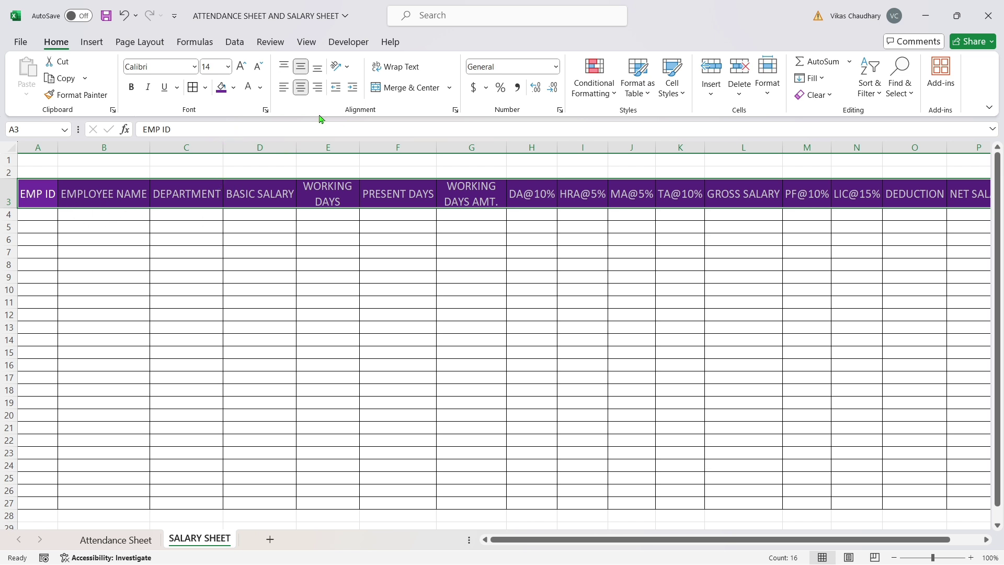
left_click(204, 91)
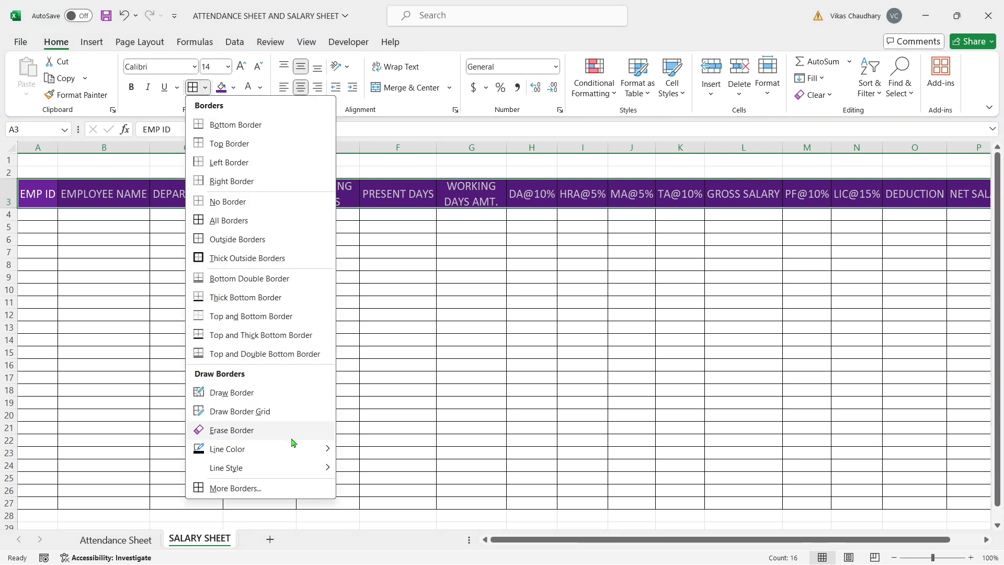
mouse_move(295, 450)
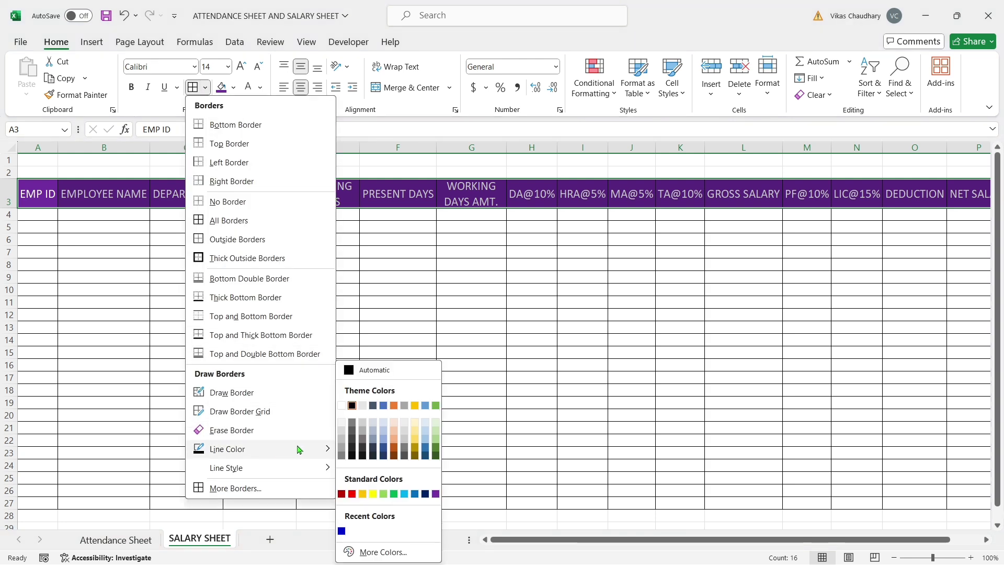
left_click(343, 405)
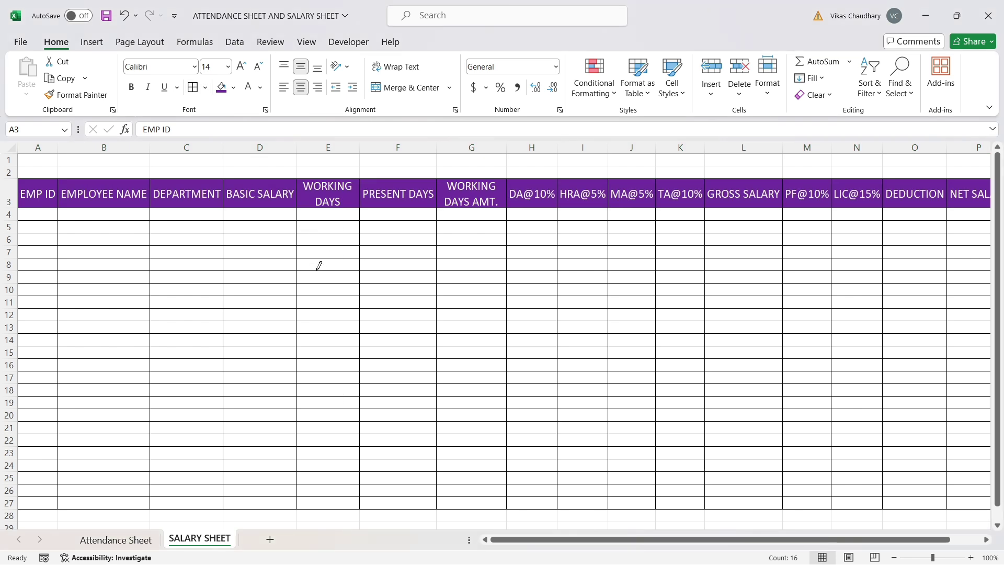
key("Escape")
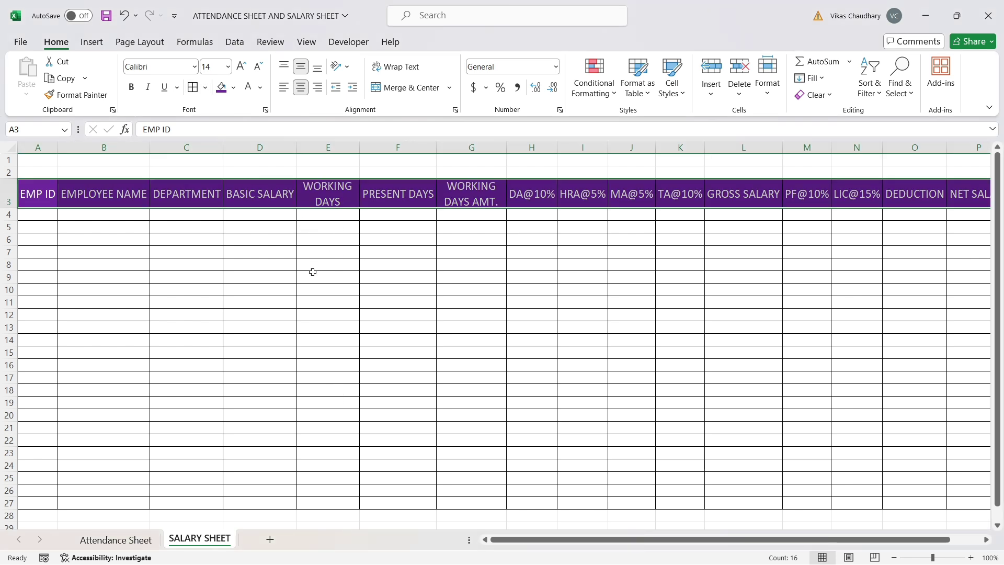
left_click(192, 89)
left_click(337, 250)
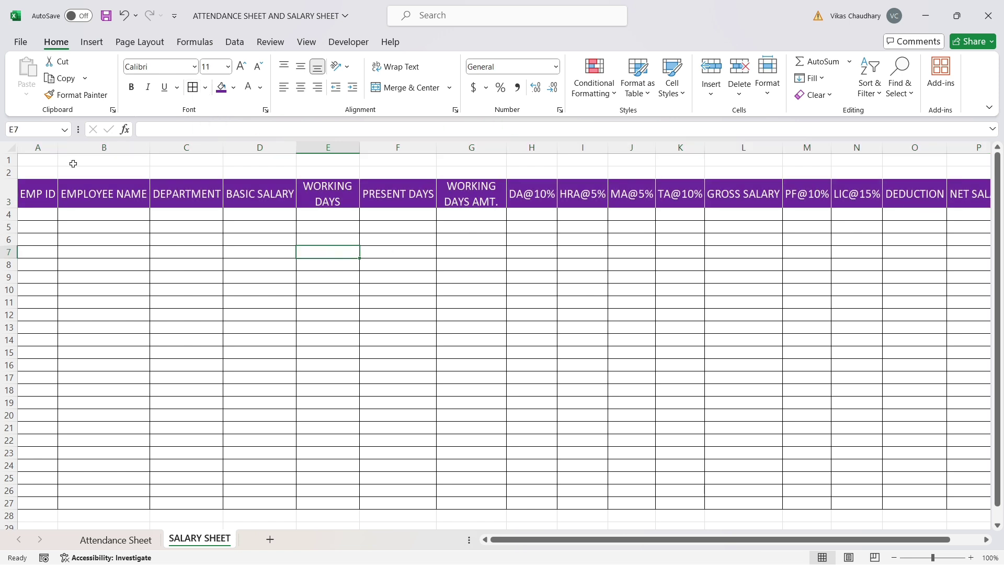
Merge and center cells A2 to P2 above the header row.
left_click_drag(26, 171, 258, 173)
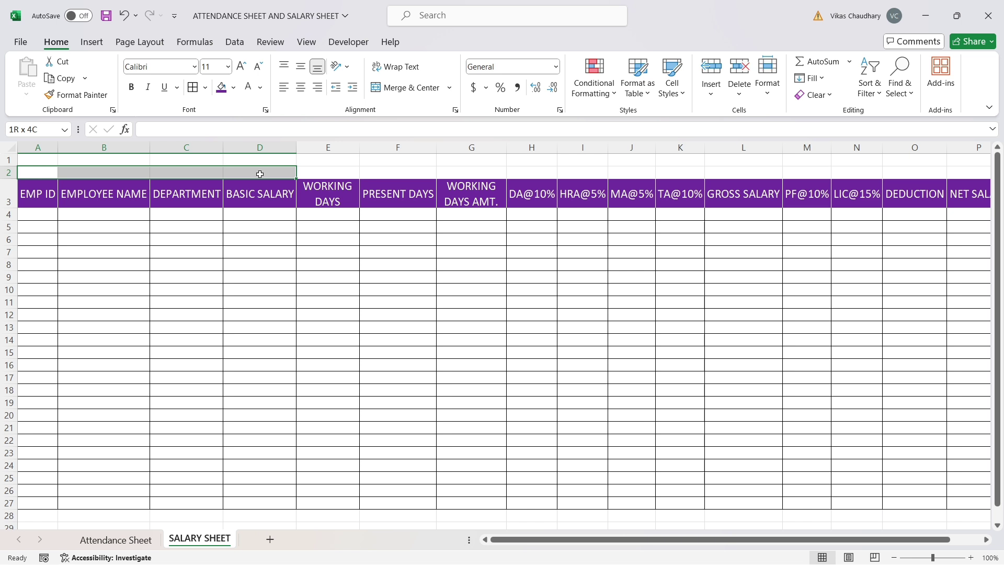
left_click(23, 171)
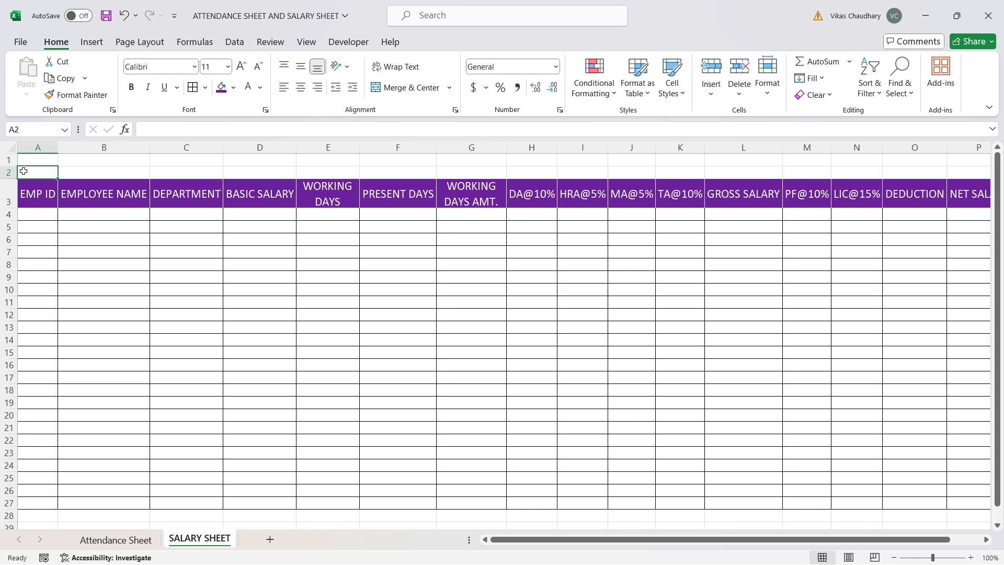
left_click_drag(24, 171, 873, 173)
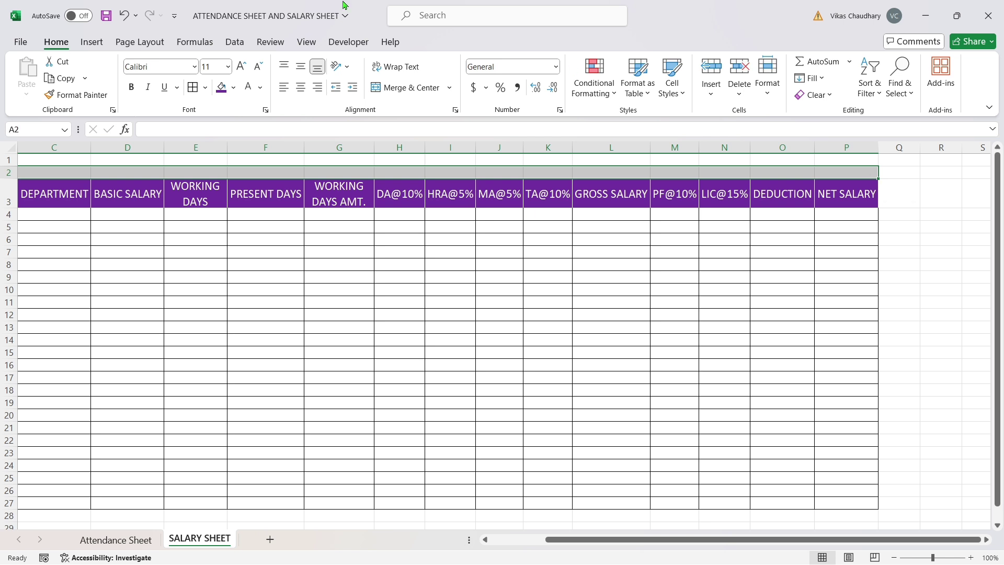
left_click(424, 93)
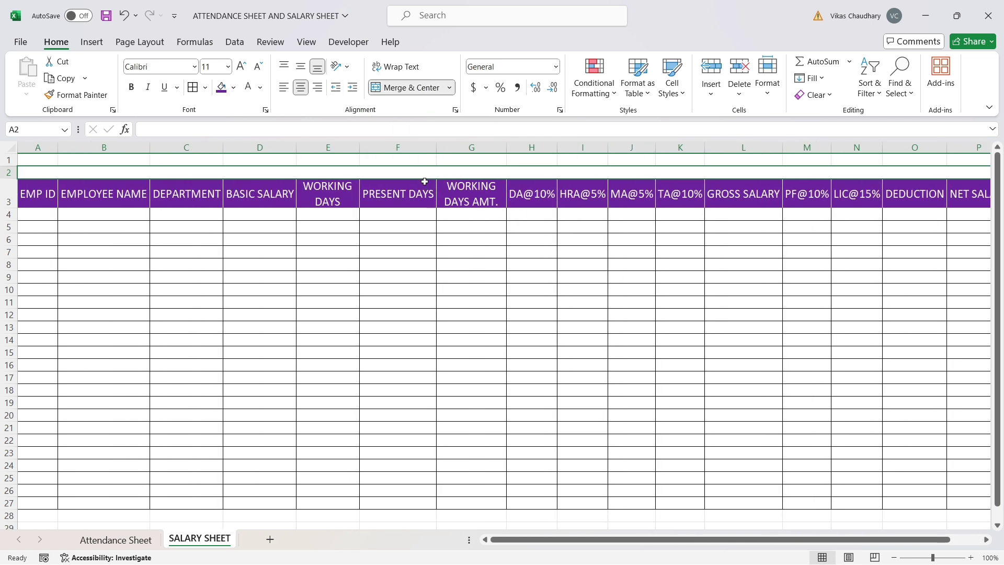
Enter the title EMPLOYEE SALARY SHEET in the merged cell A2.
type("EMP")
key("BackSpace")
key("BackSpace")
type("L")
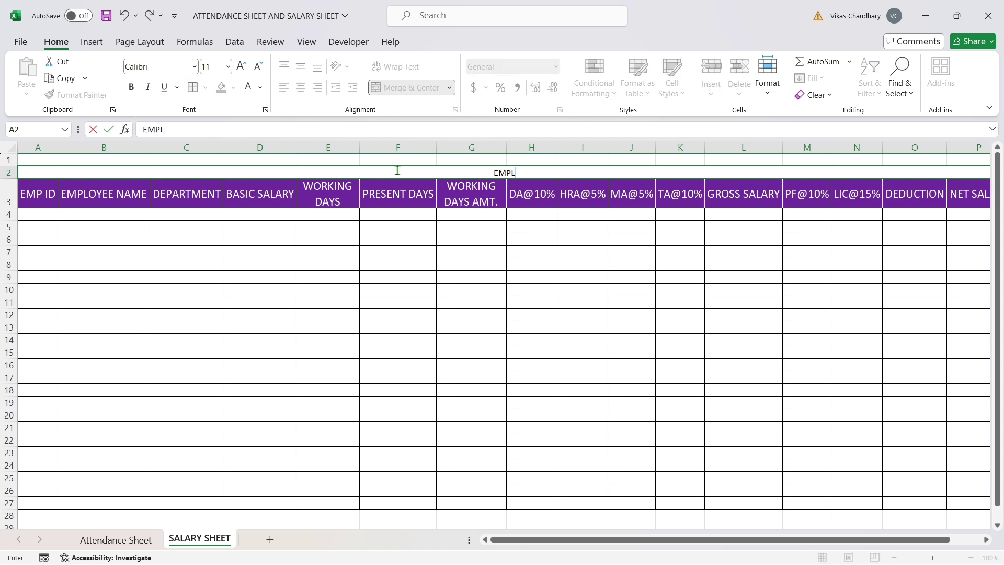
type("OYEE SALARY SHEET")
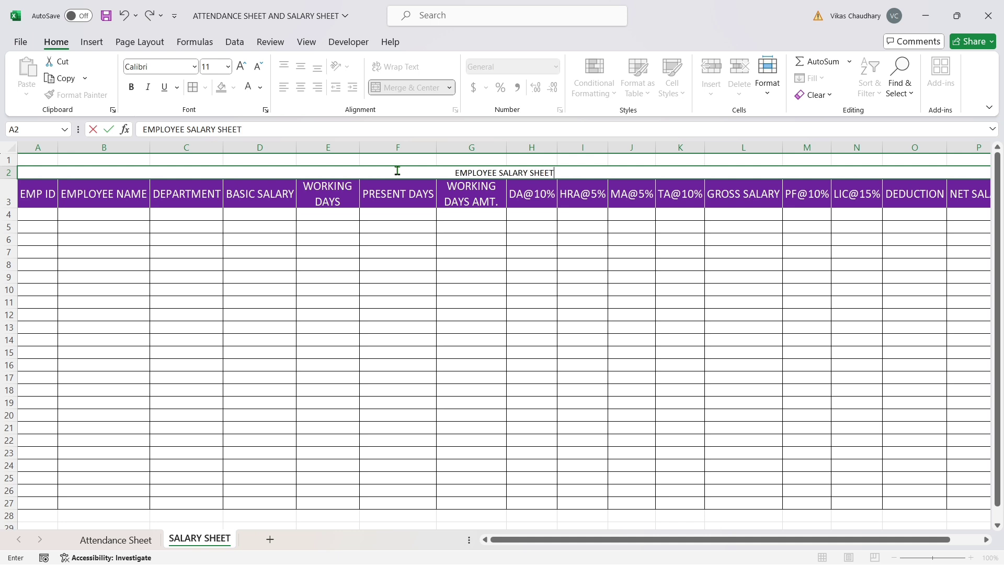
key("Return")
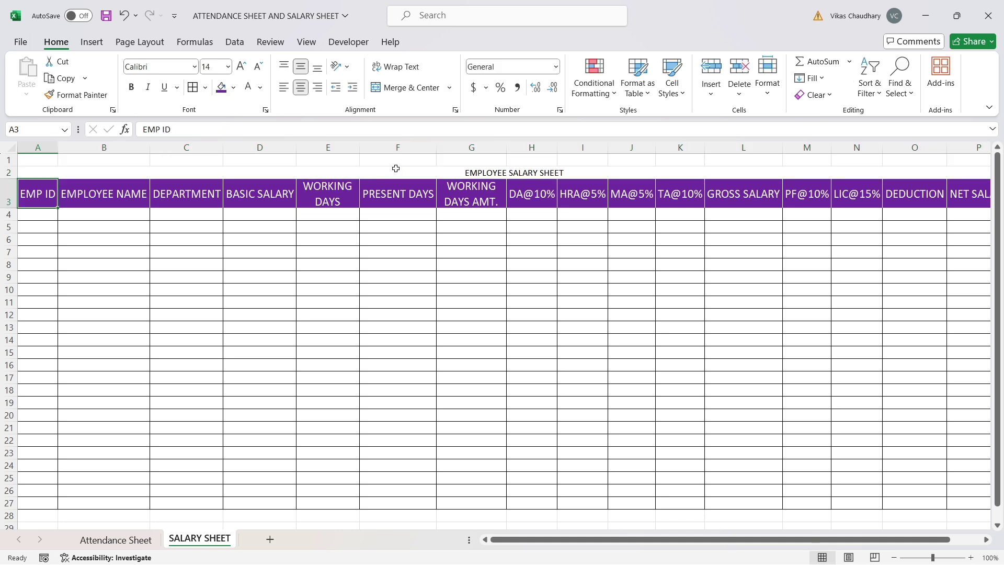
Enlarge the EMPLOYEE SALARY SHEET title to font size 28 and make it bold and italic.
left_click(396, 168)
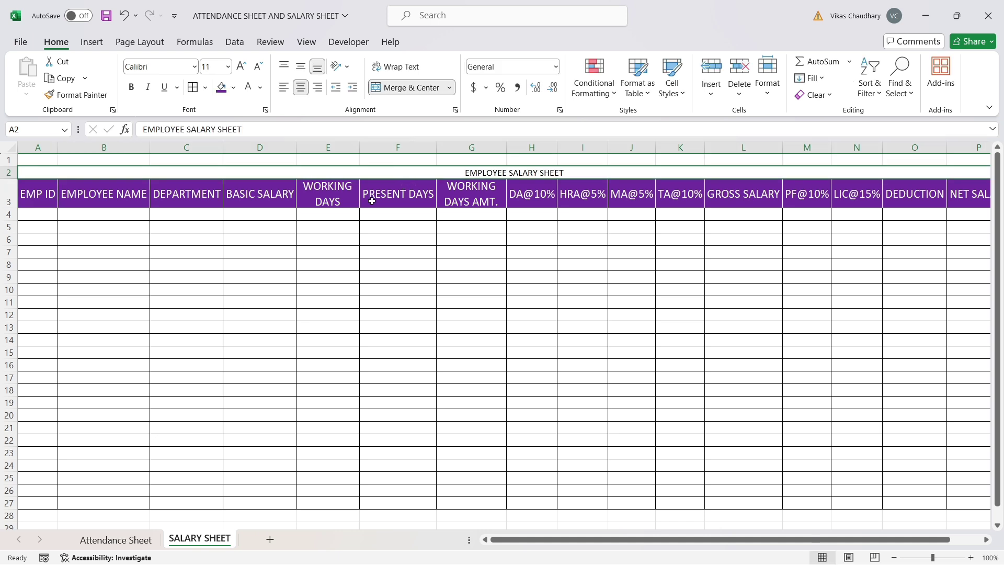
left_click(240, 67)
left_click(240, 66)
left_click(239, 66)
left_click(240, 66)
left_click(239, 66)
left_click(240, 67)
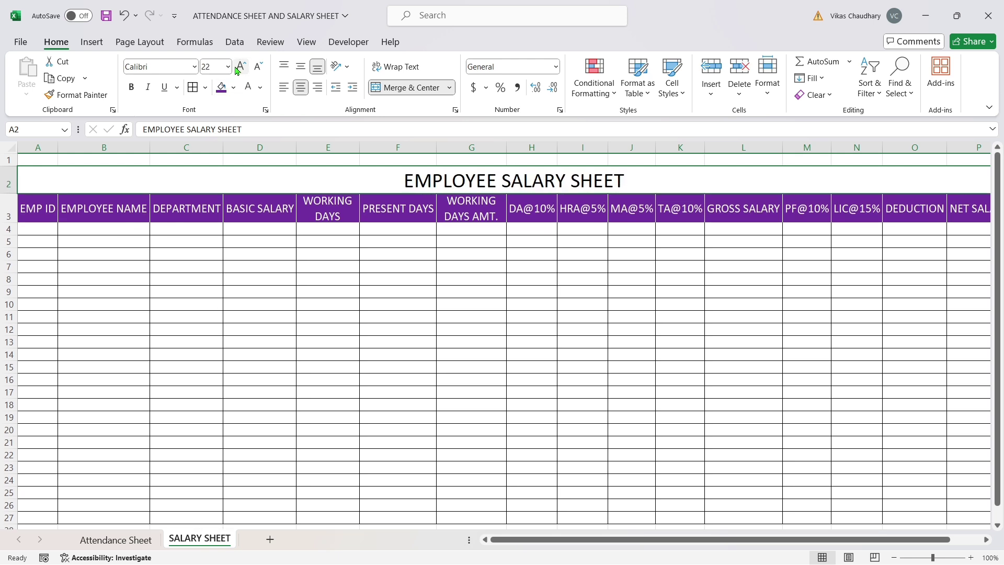
left_click(240, 67)
left_click(240, 67)
left_click(239, 66)
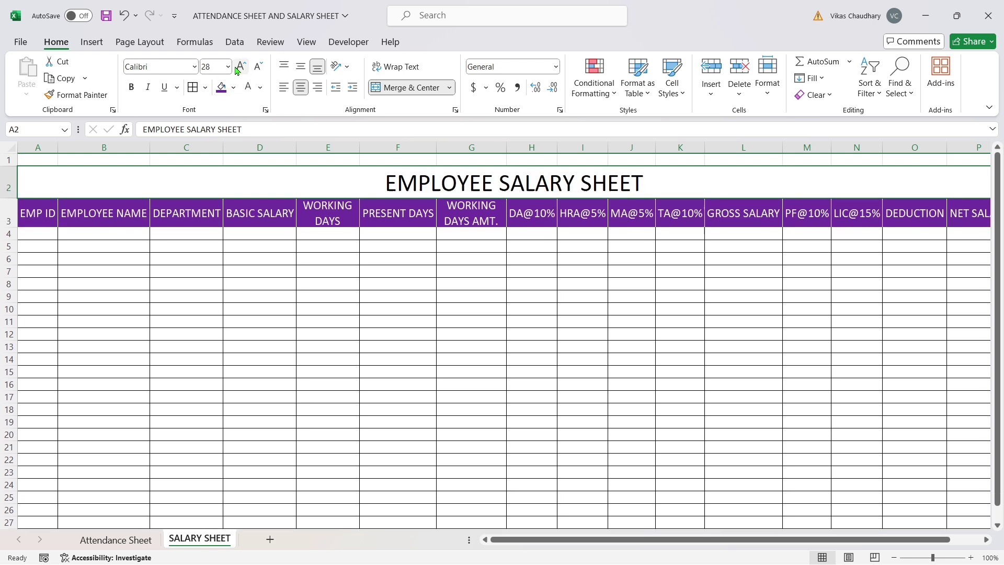
left_click(137, 90)
left_click(151, 89)
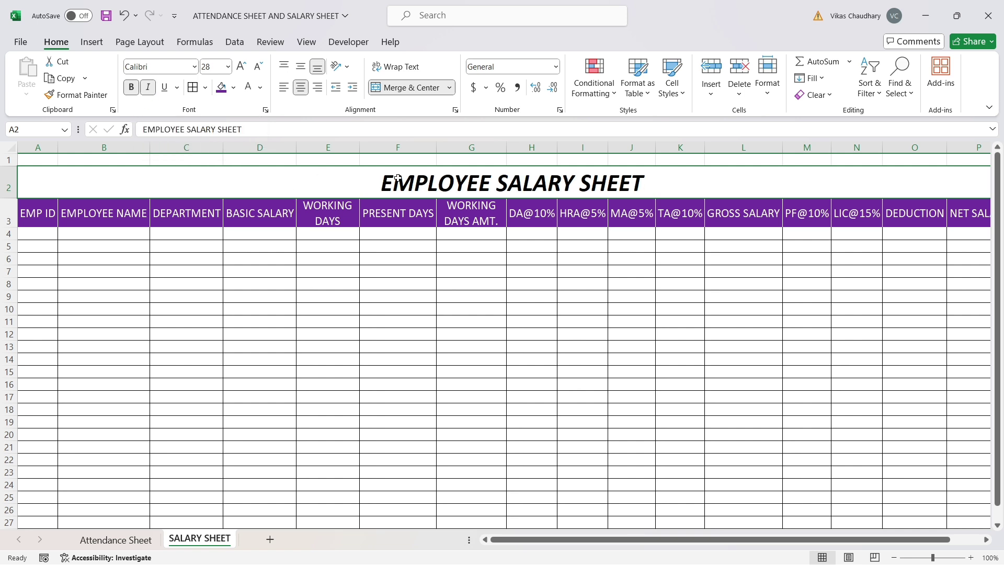
Give the title in row 2 a dark gray fill and white font color.
left_click(233, 88)
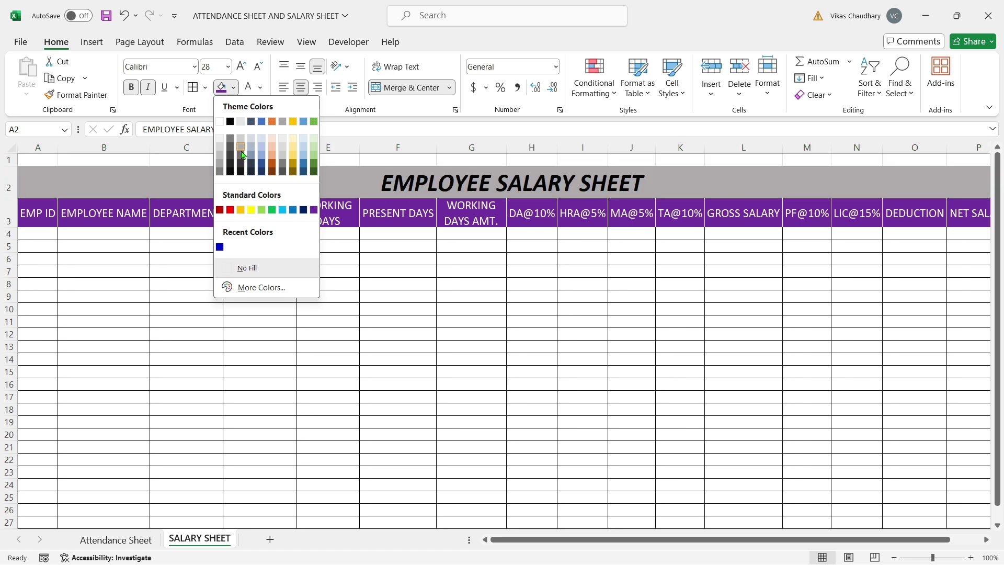
left_click(241, 150)
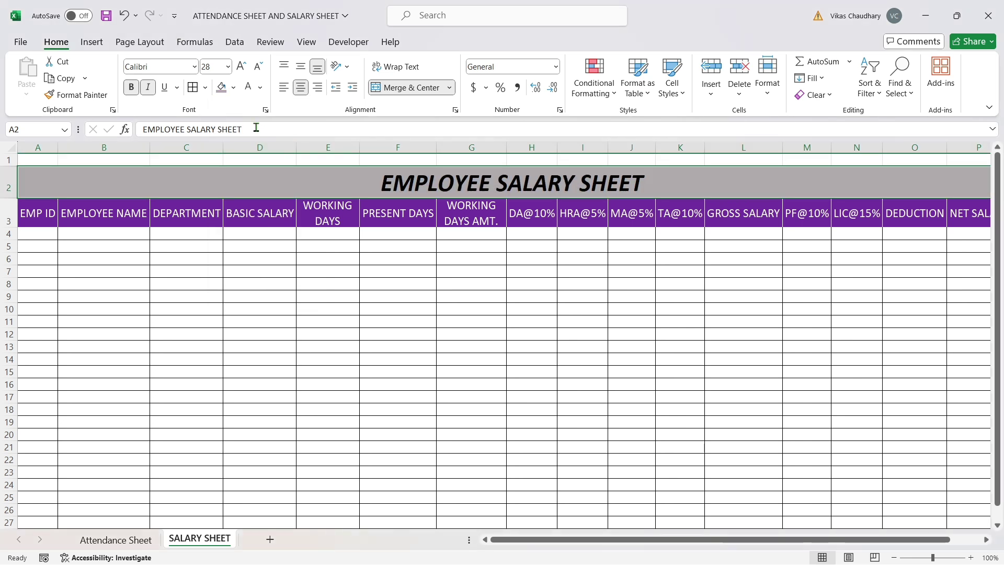
left_click(250, 93)
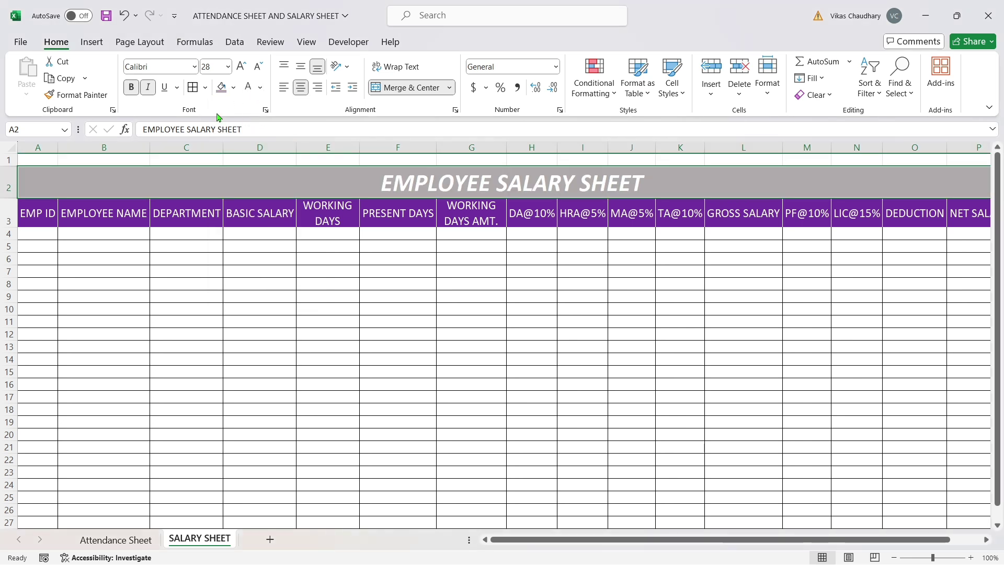
left_click(233, 89)
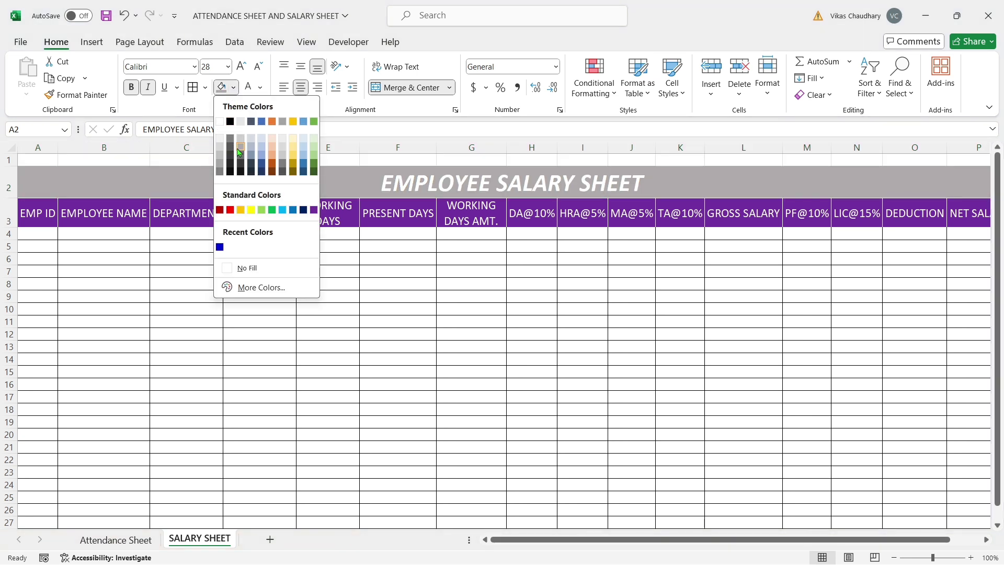
left_click(236, 143)
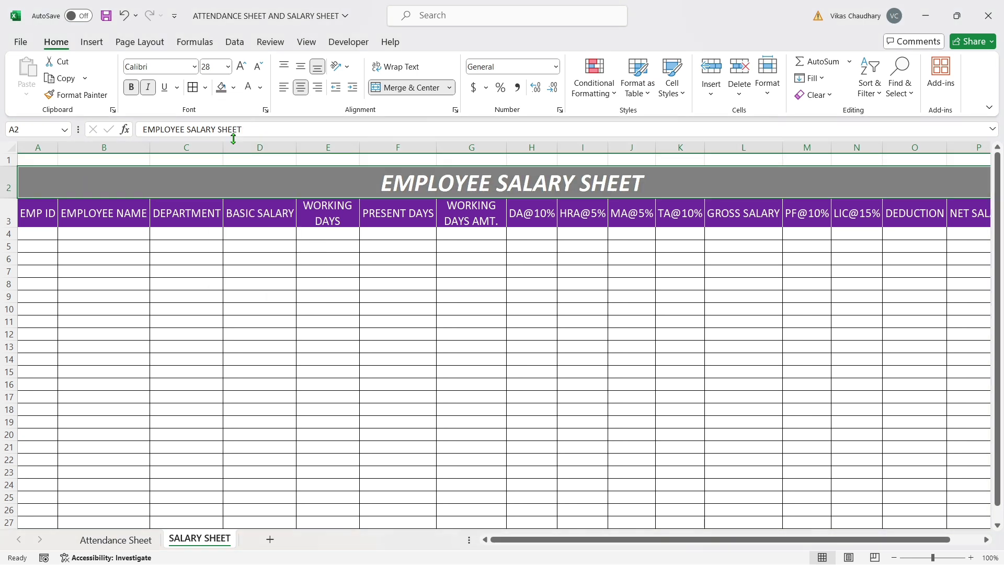
left_click_drag(259, 271, 260, 258)
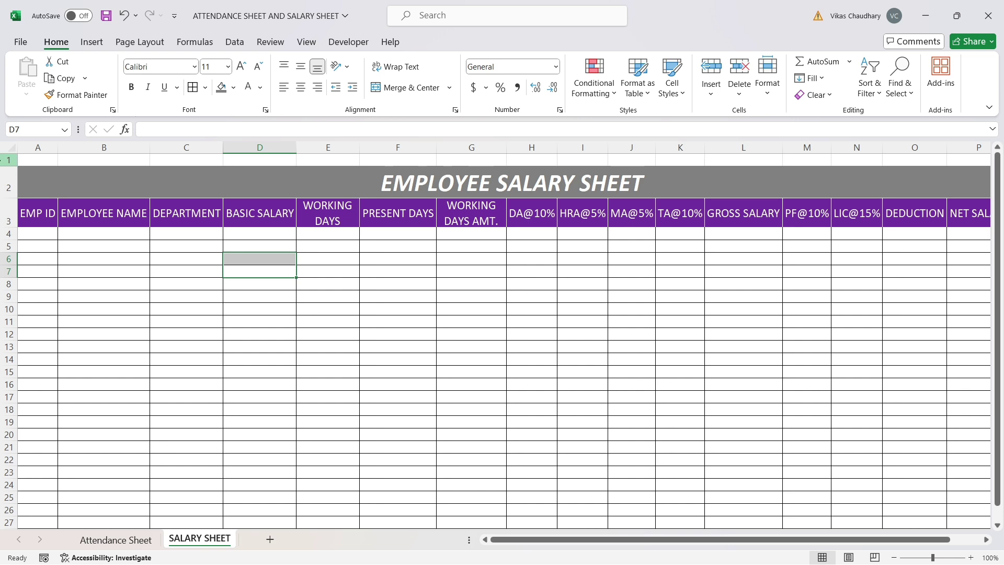
Delete the empty row 1 above the EMPLOYEE SALARY SHEET title.
left_click(7, 162)
right_click(10, 163)
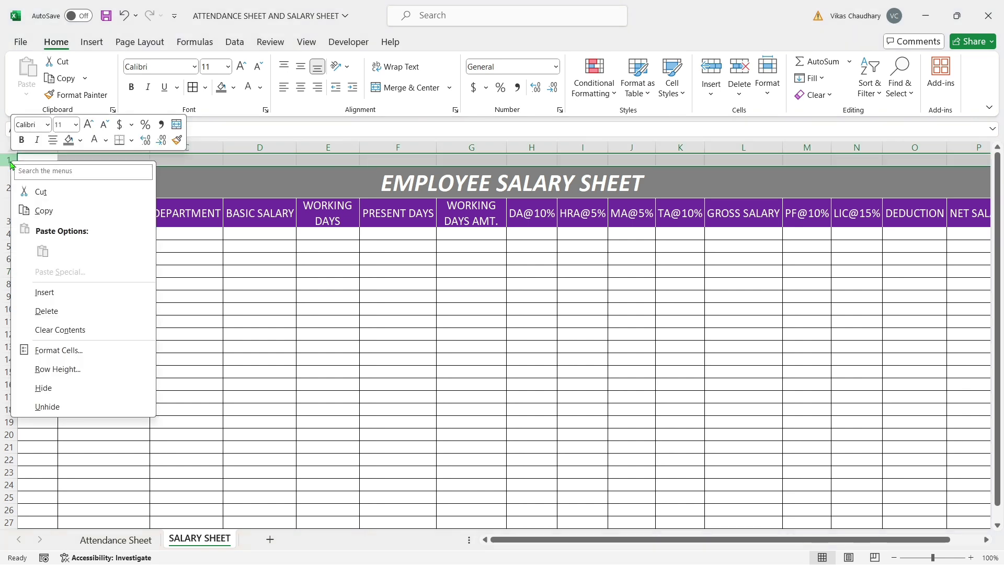
left_click(66, 319)
left_click(325, 356)
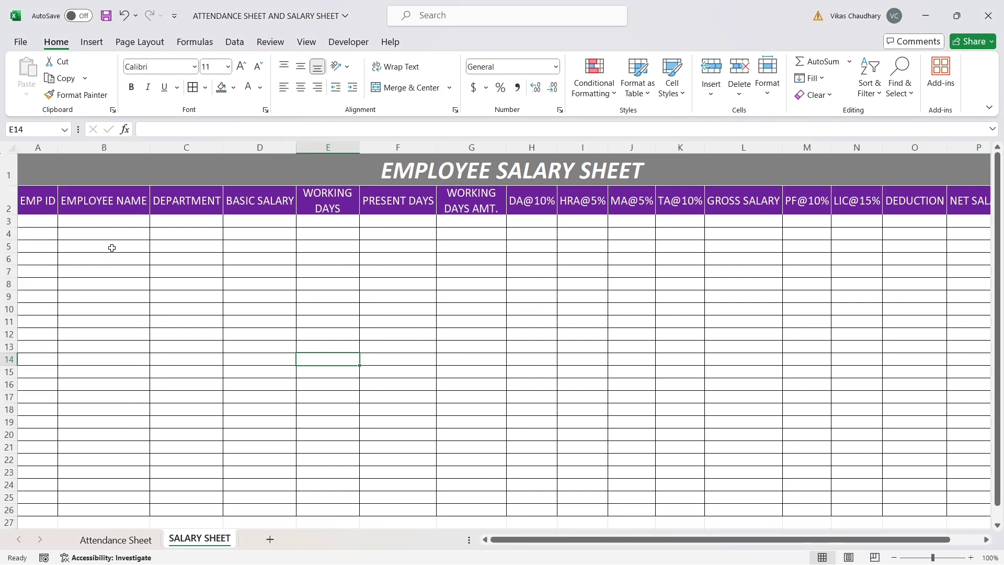
Copy the employee IDs in A5:A24 of the Attendance Sheet into the SALARY SHEET starting at A3.
left_click(40, 220)
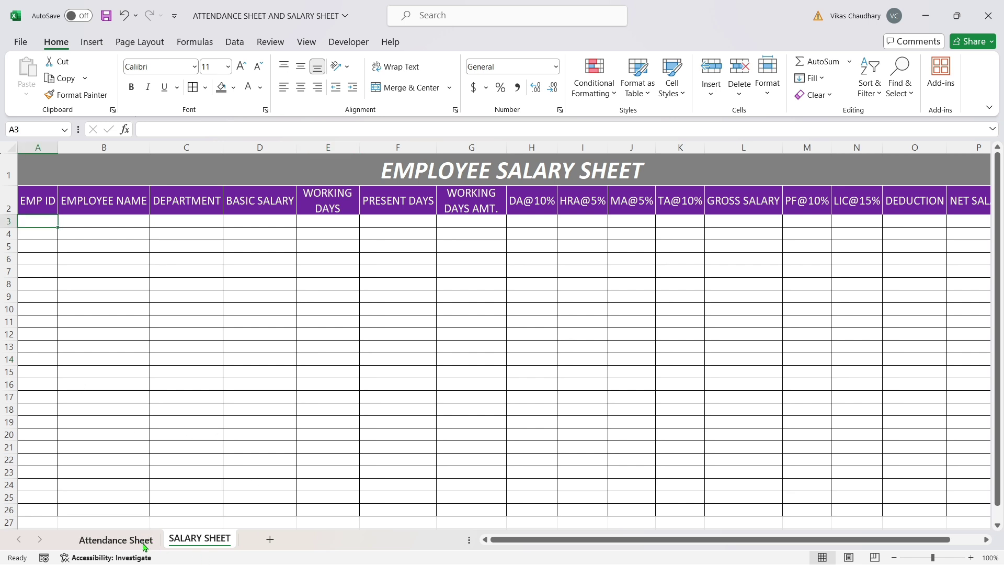
left_click(117, 539)
left_click_drag(40, 226, 41, 527)
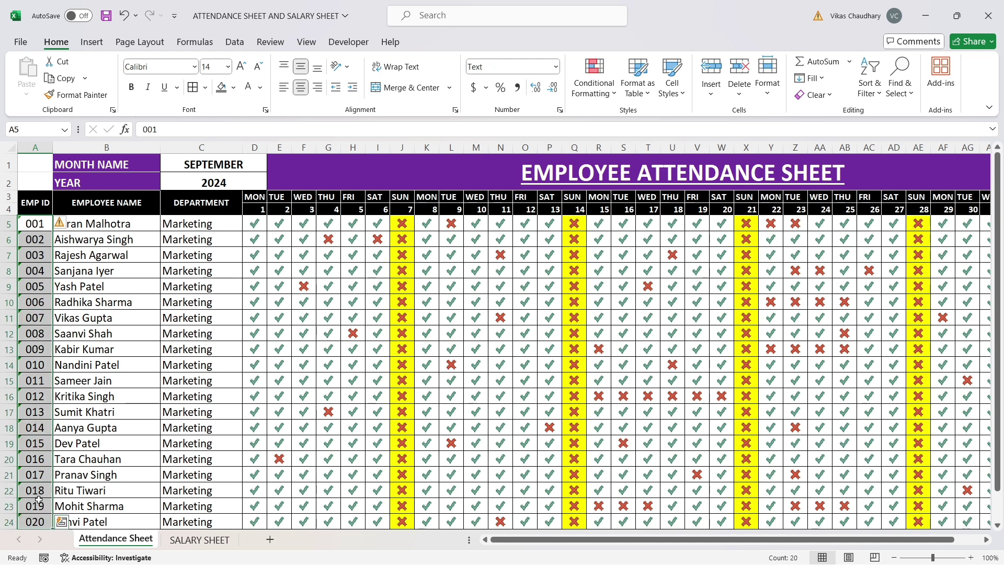
key("ctrl+c")
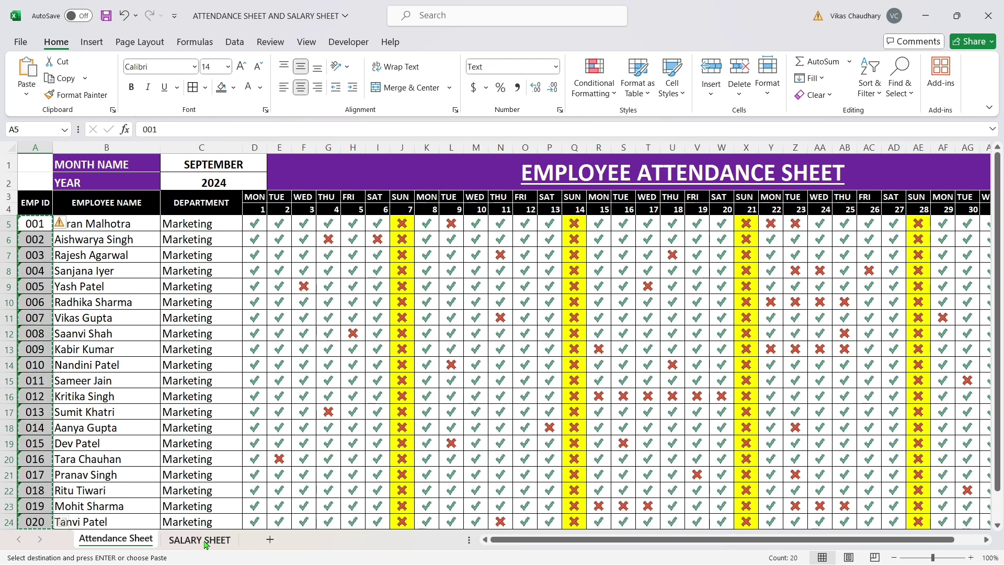
left_click(208, 541)
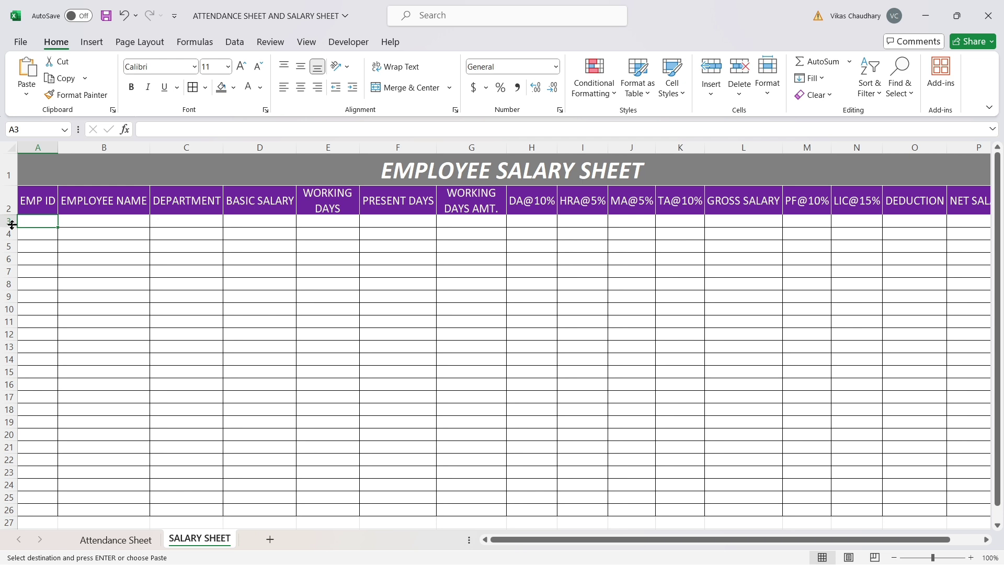
key("ctrl+v")
left_click(114, 242)
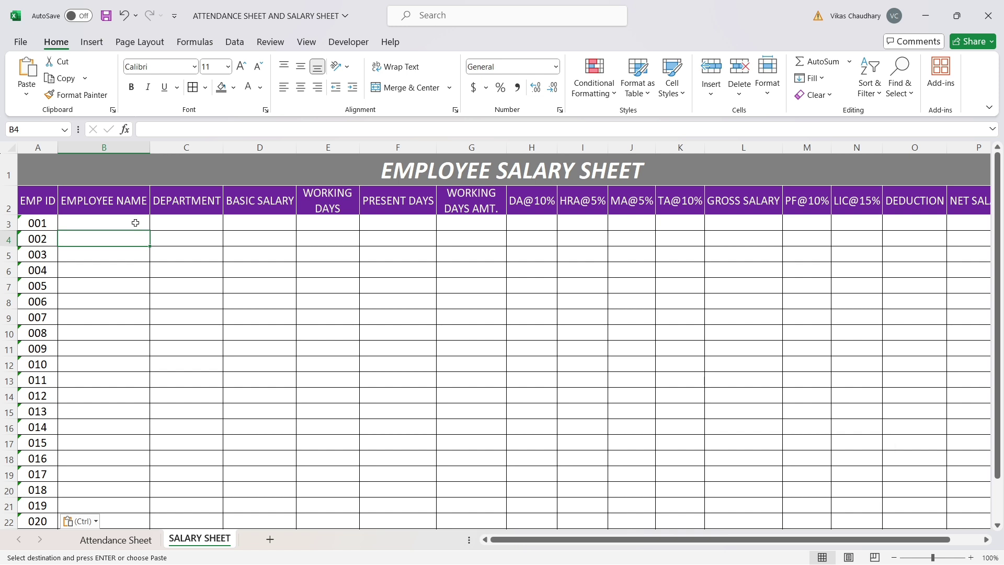
Enter =VLOOKUP(A3,'Attendance Sheet'!A5:B26,2,0) in B3 of the SALARY SHEET to look up the employee name.
left_click(135, 223)
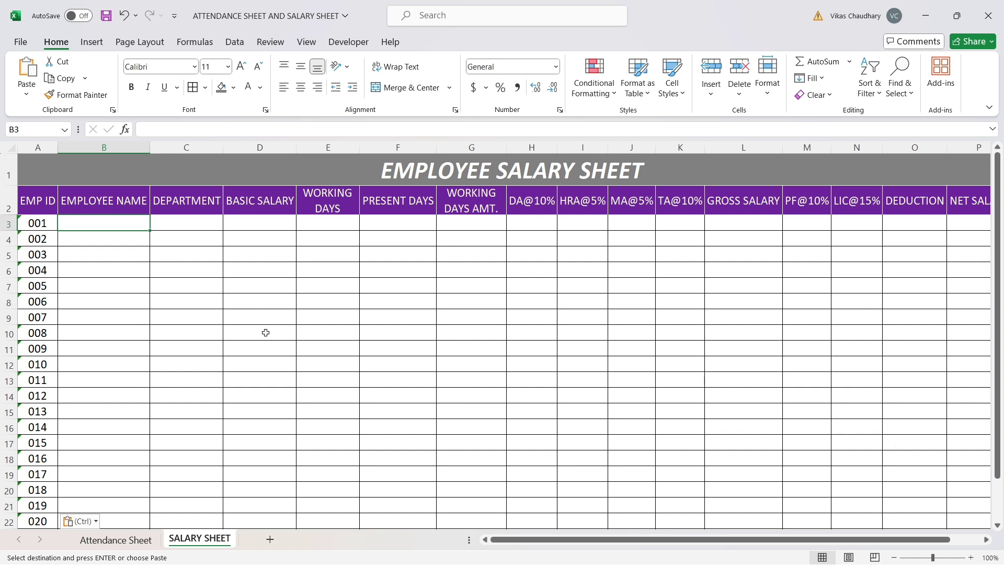
type("=VL")
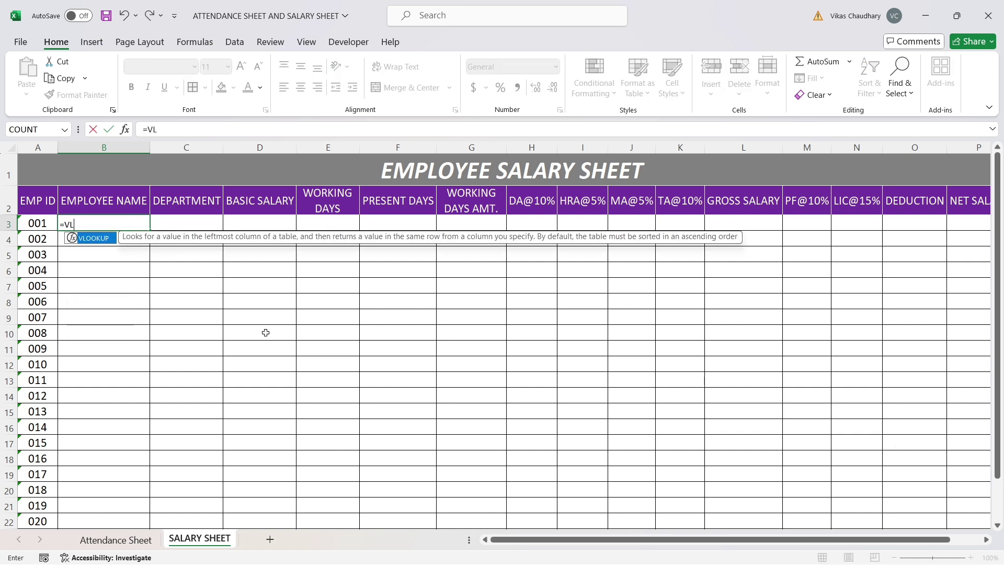
key("Tab")
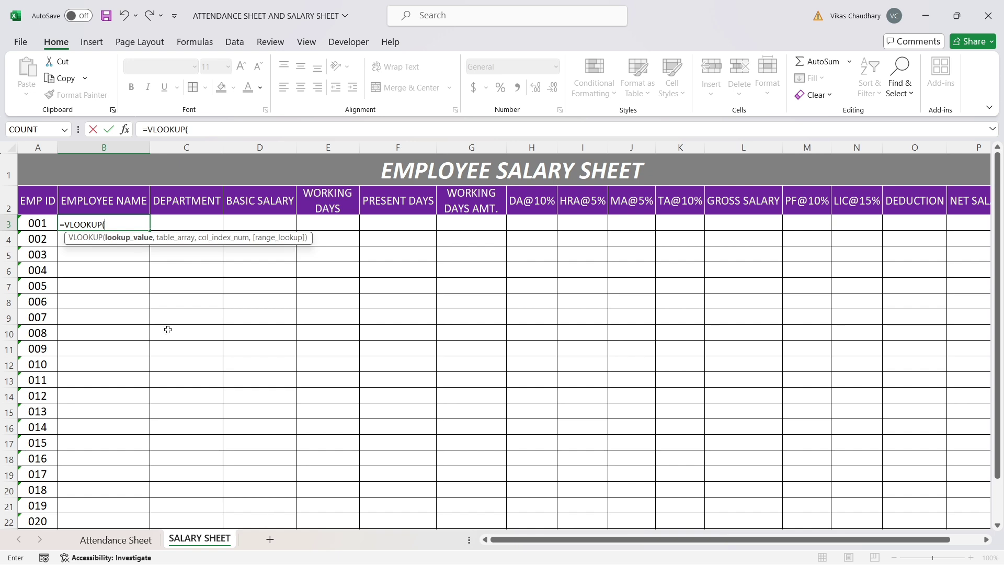
left_click(40, 224)
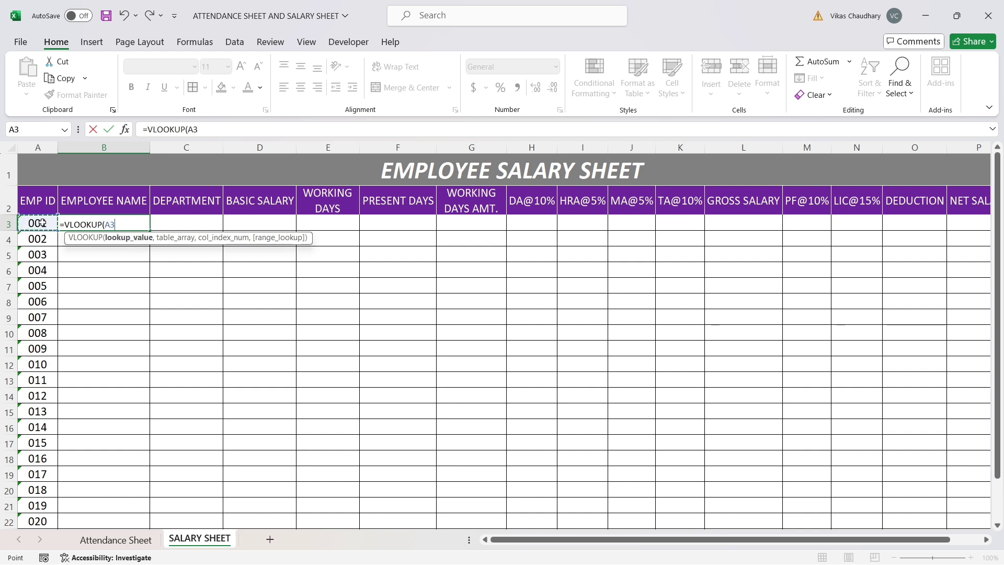
type(",")
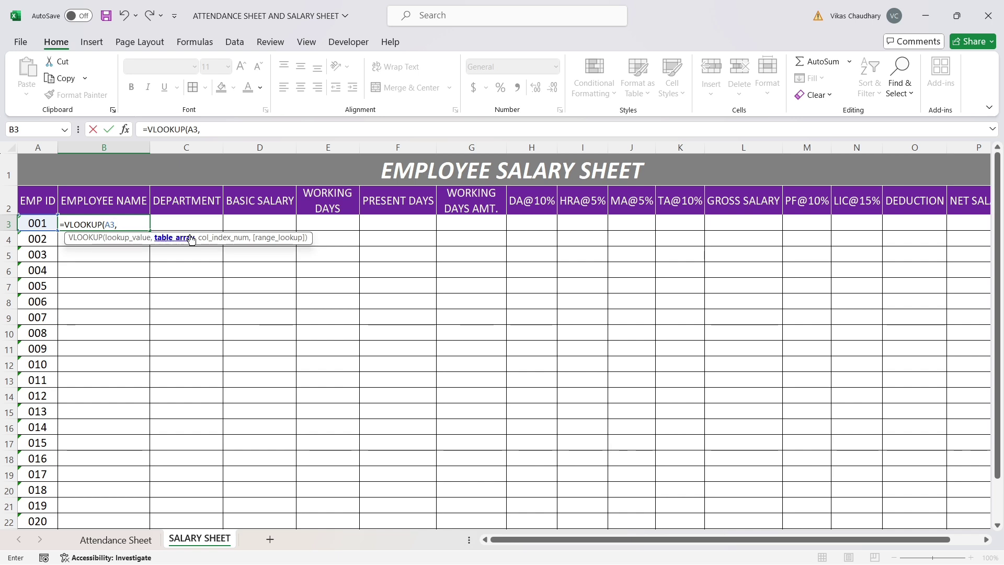
left_click(119, 542)
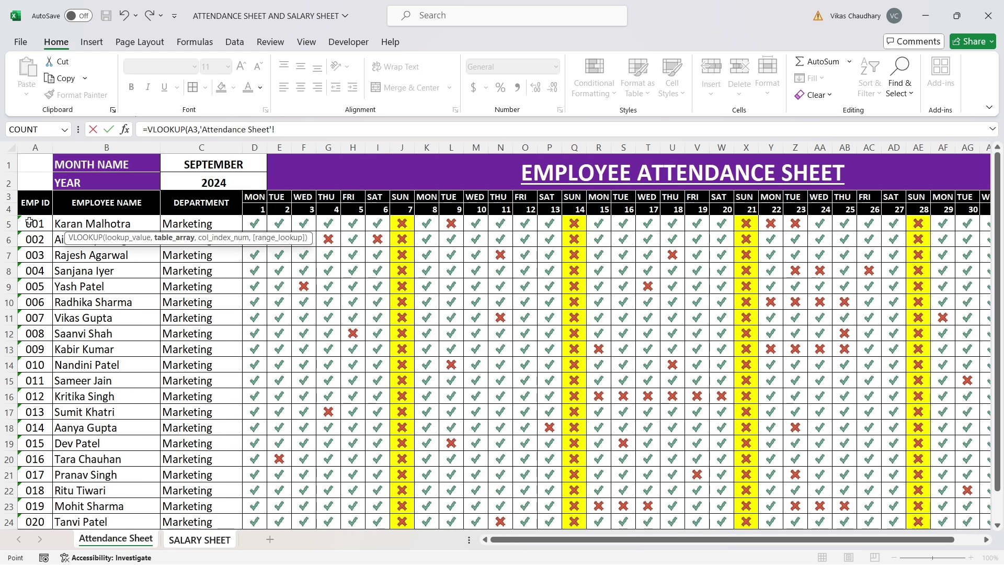
left_click_drag(32, 227, 140, 504)
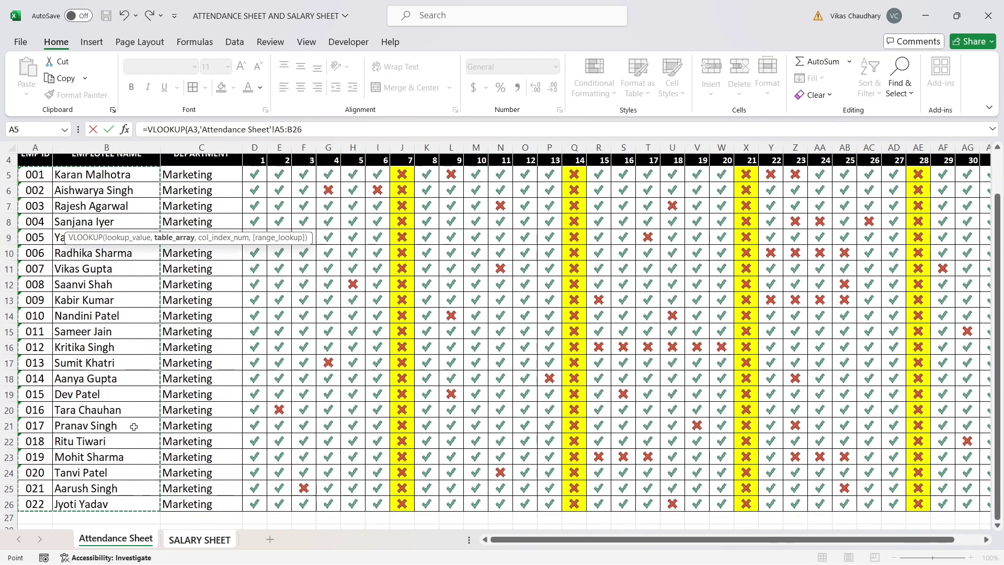
scroll(134, 417, "up", 1)
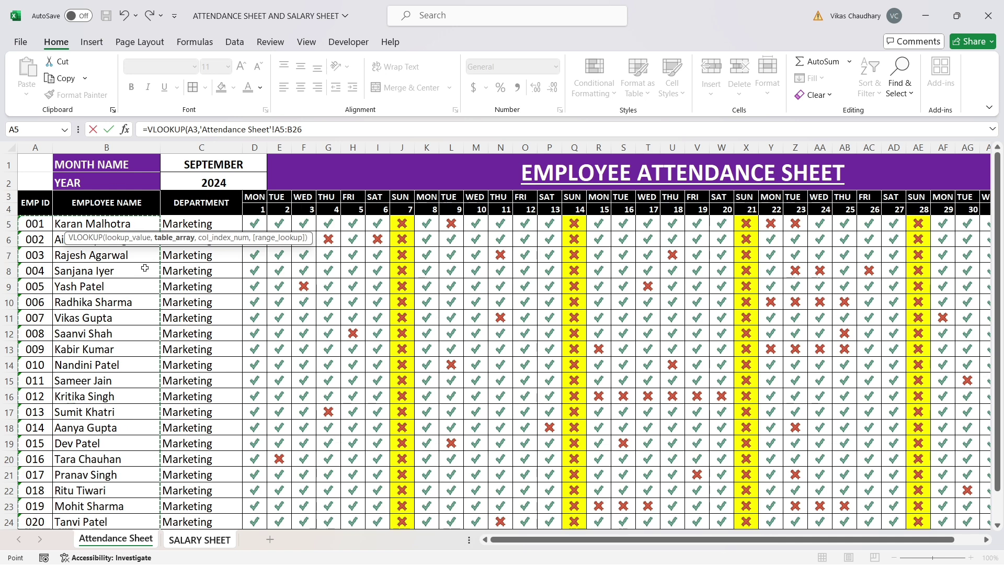
type(",")
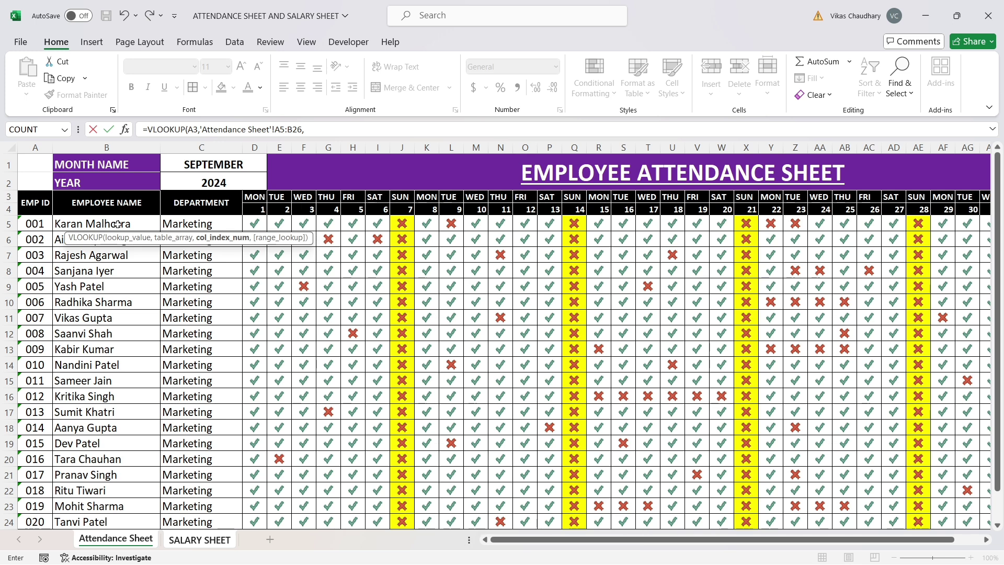
type("2,")
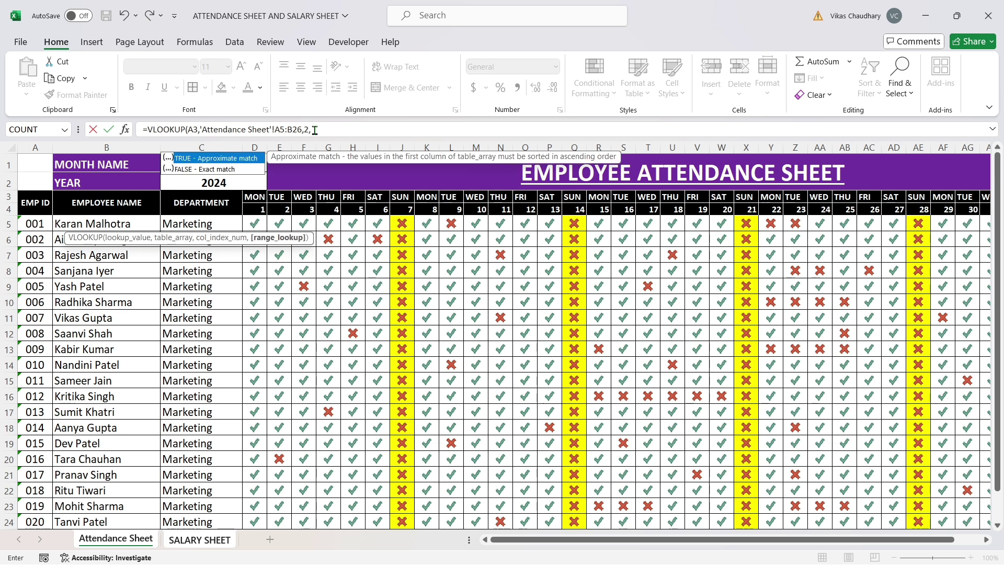
type("0")
key("Return")
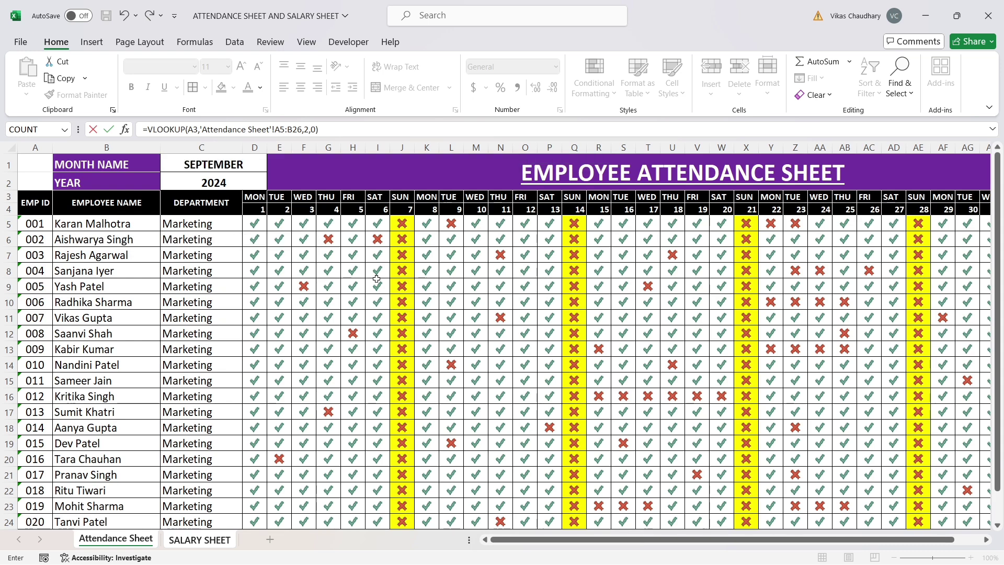
key("Return")
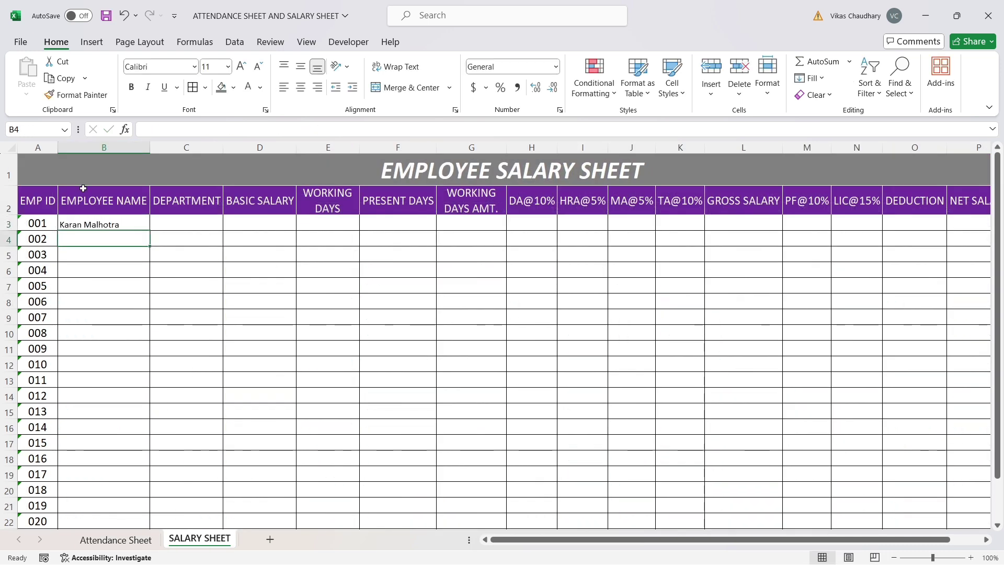
Fill the employee name formula from B3 down to B22.
left_click(136, 223)
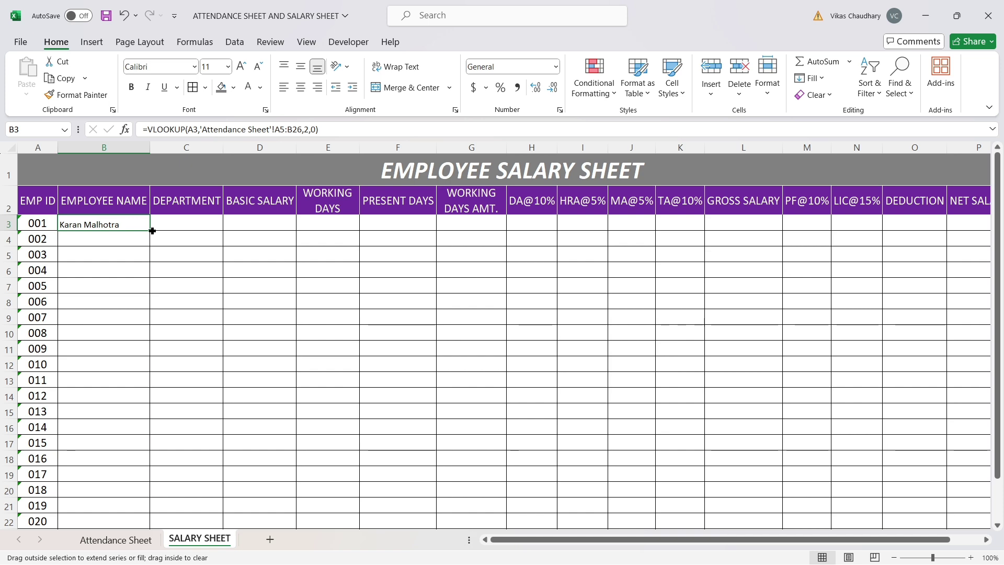
left_click_drag(153, 231, 128, 491)
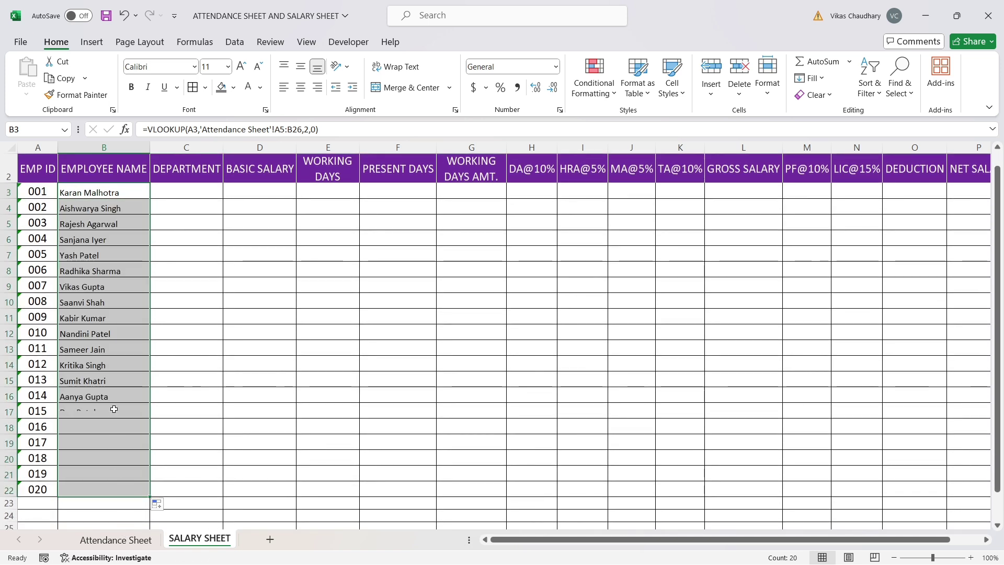
scroll(221, 251, "up", 1)
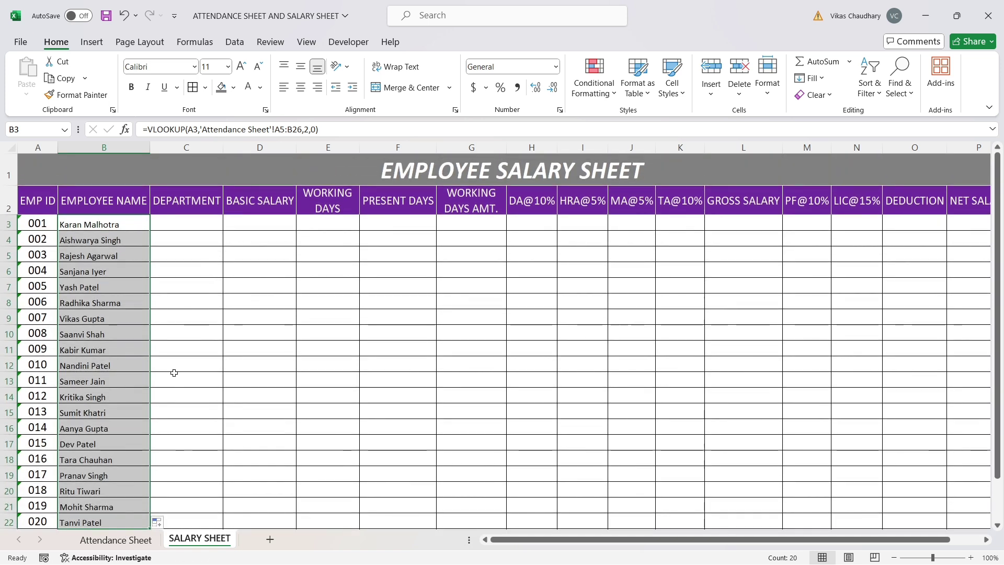
left_click(174, 373)
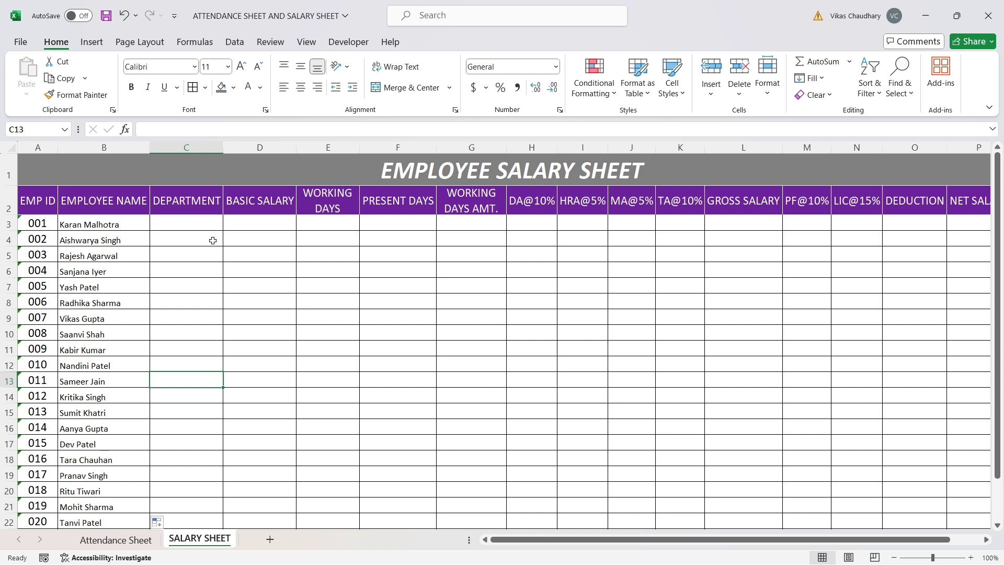
Increase the font size of cells B3 to P23 to 14.
left_click_drag(116, 224, 864, 476)
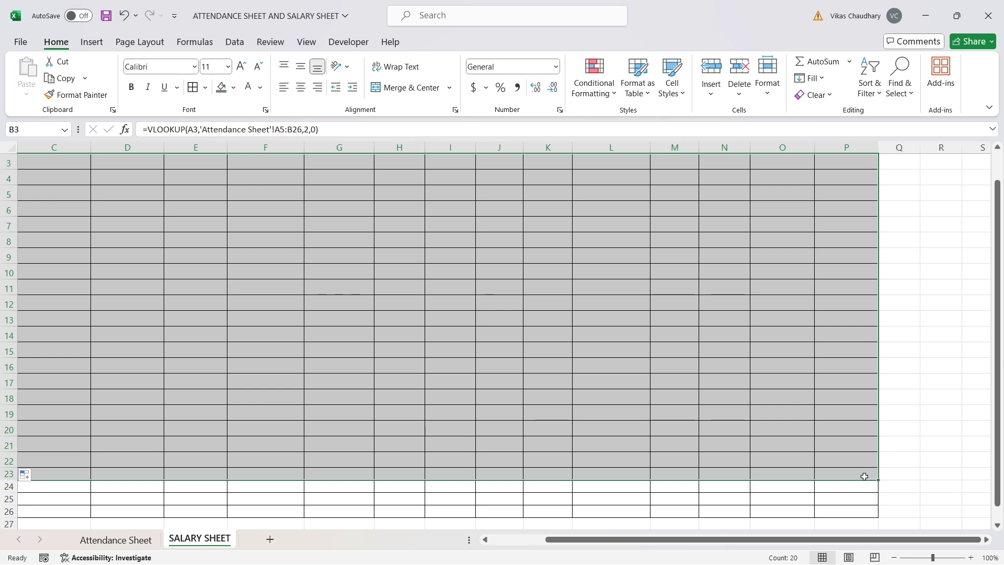
scroll(661, 336, "up", 1)
left_click_drag(696, 544, 640, 543)
left_click(242, 67)
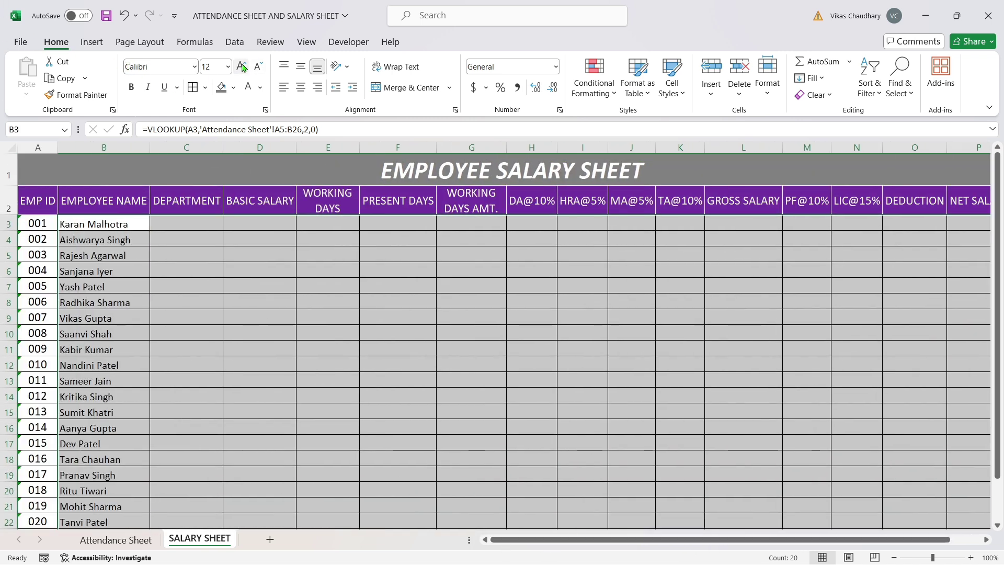
left_click(242, 66)
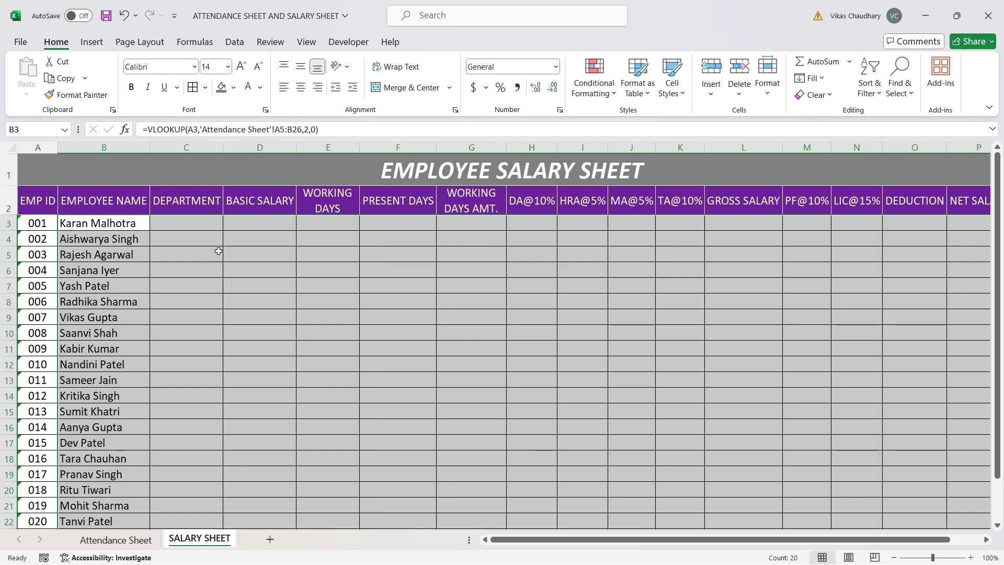
left_click(123, 359)
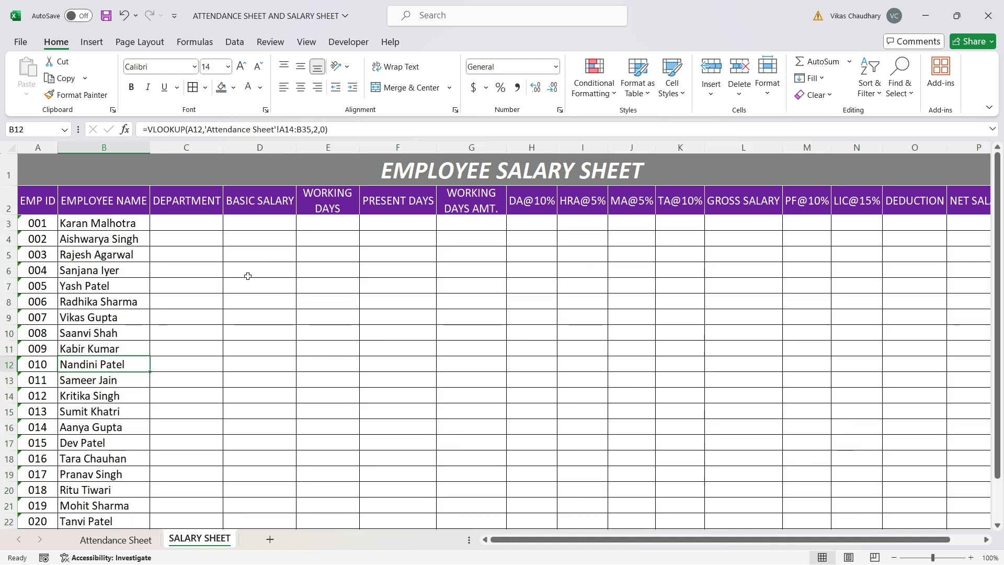
Enter =VLOOKUP(A3,'Attendance Sheet'!A5:C26,3,0) in C3 of the SALARY SHEET to look up the department.
left_click(196, 223)
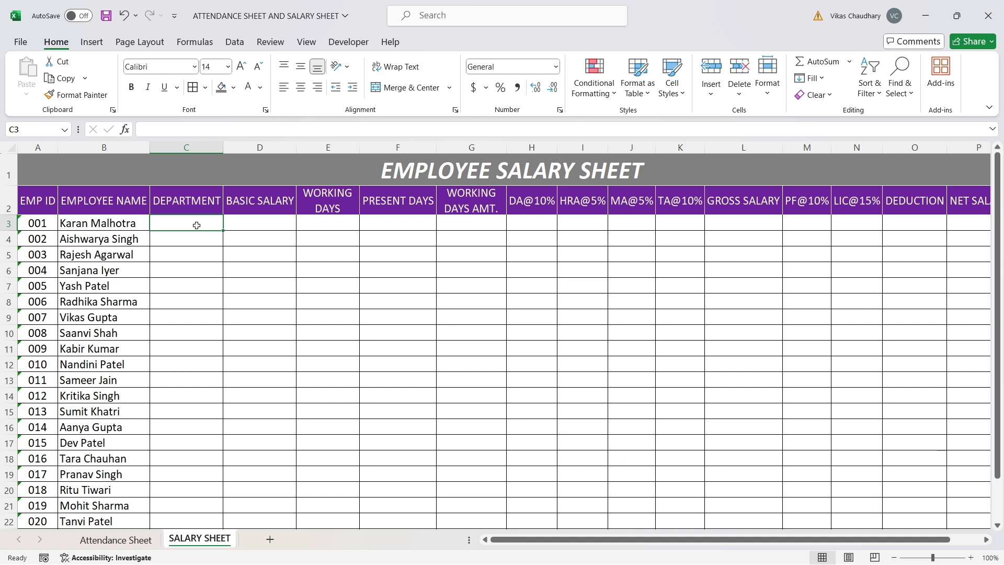
type("=")
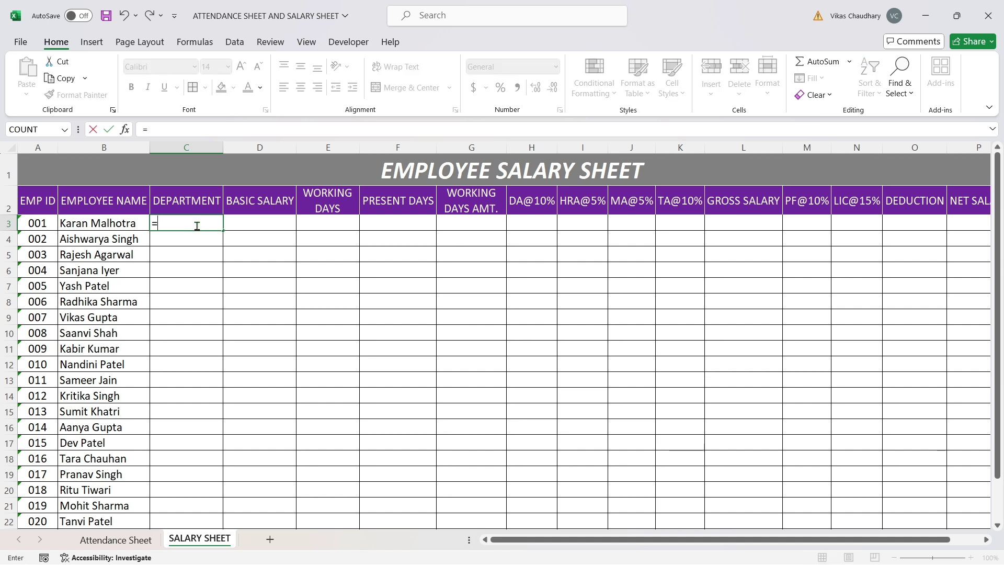
type("VL")
key("Tab")
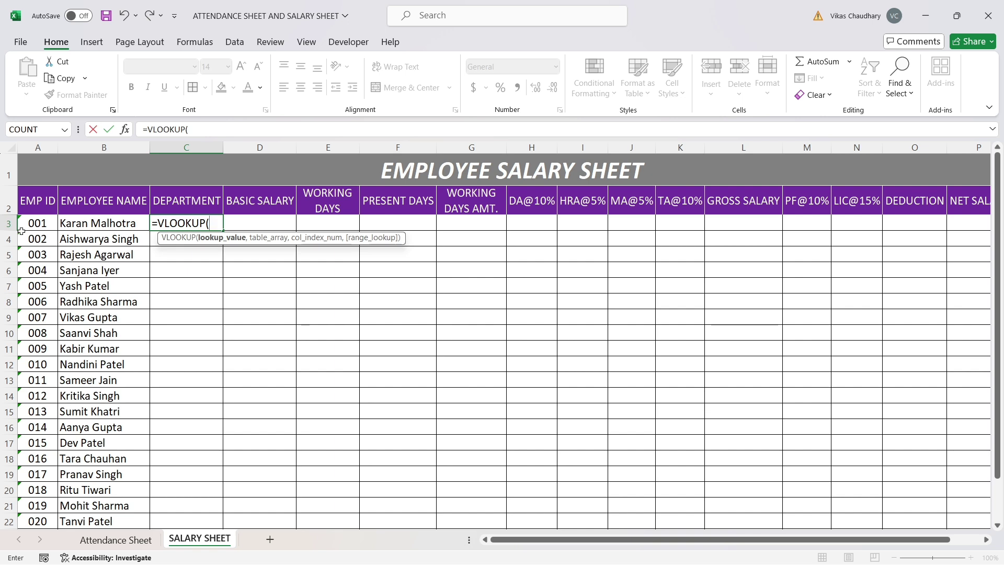
left_click(37, 220)
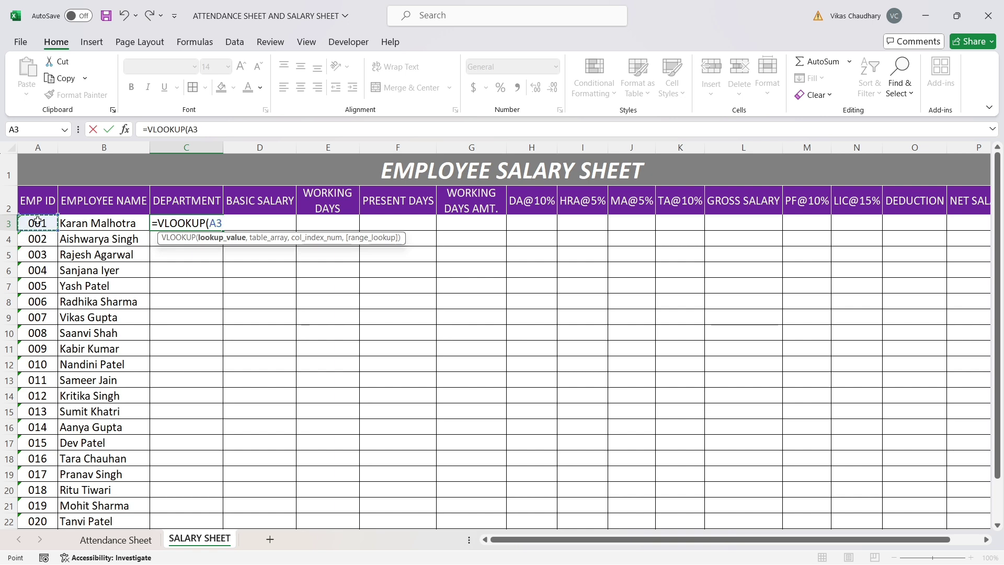
type(",")
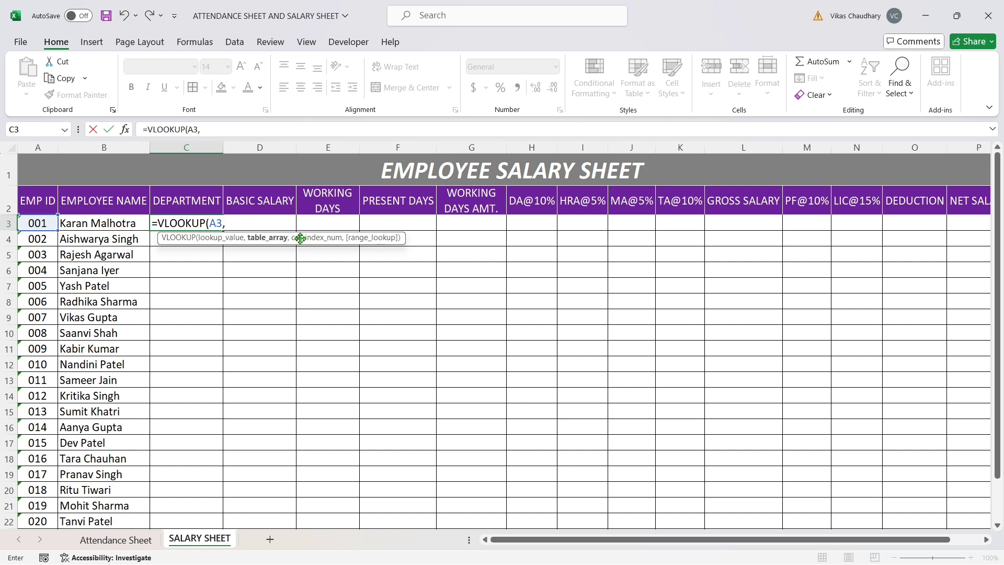
left_click(146, 547)
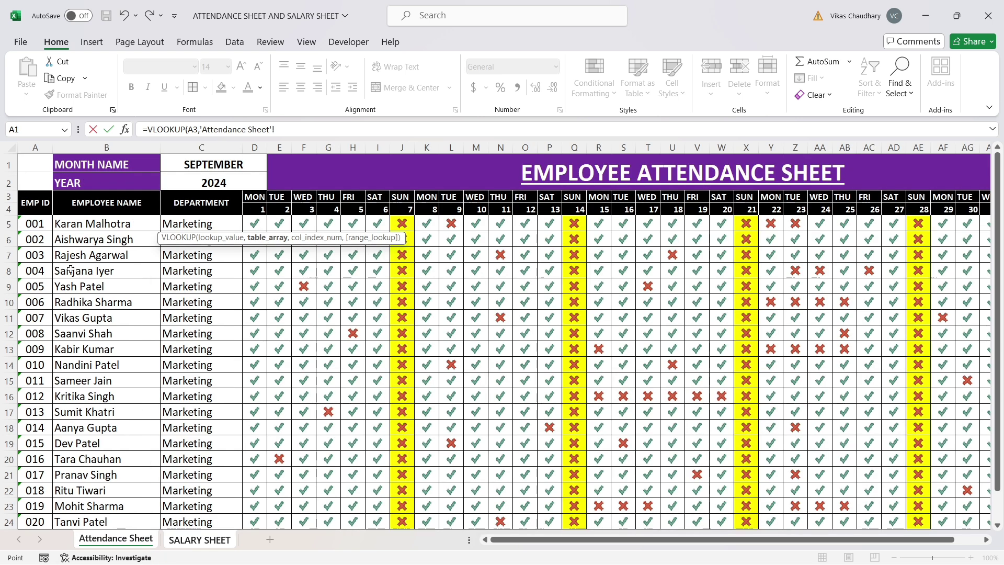
left_click_drag(35, 224, 209, 504)
scroll(115, 319, "up", 1)
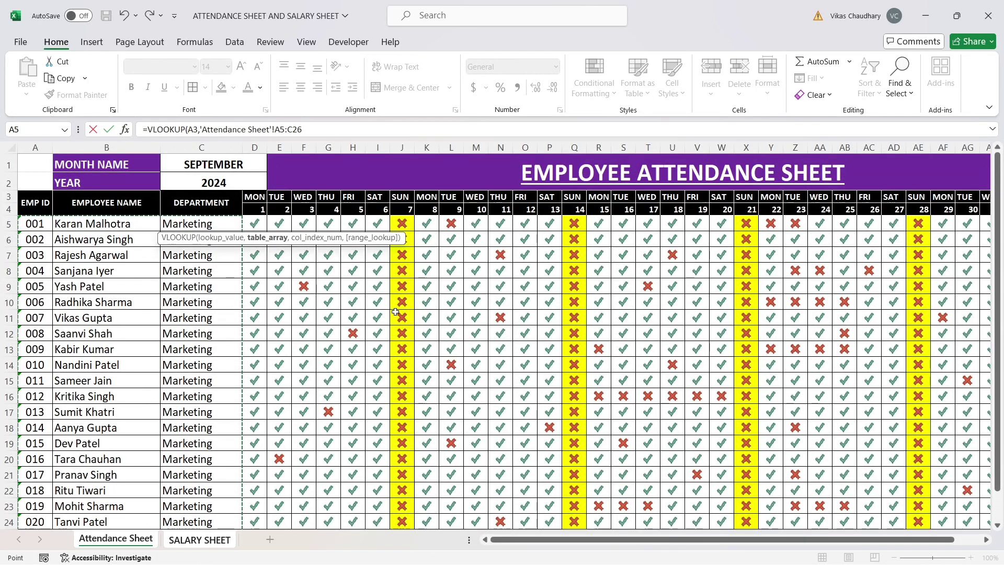
type(",")
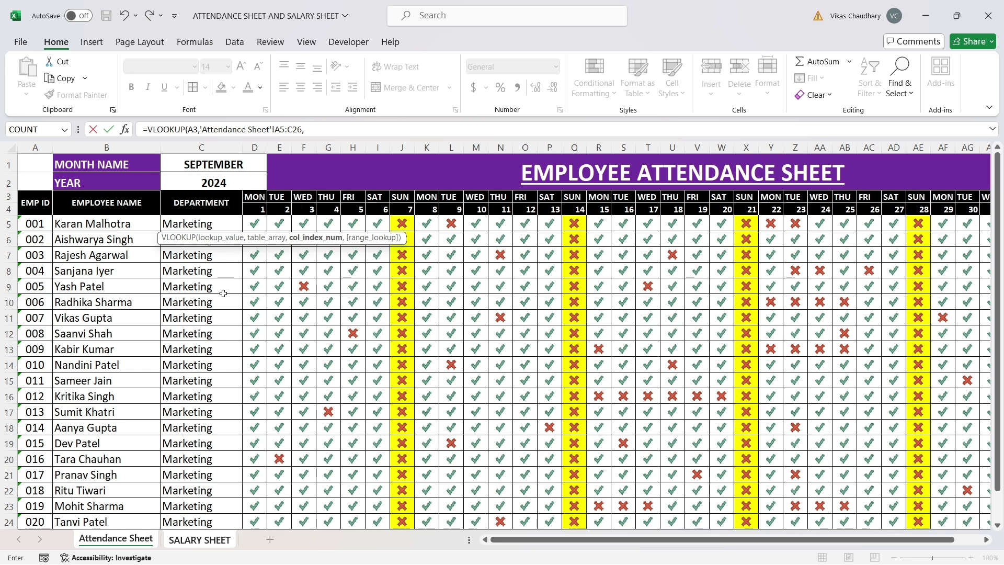
type("3,")
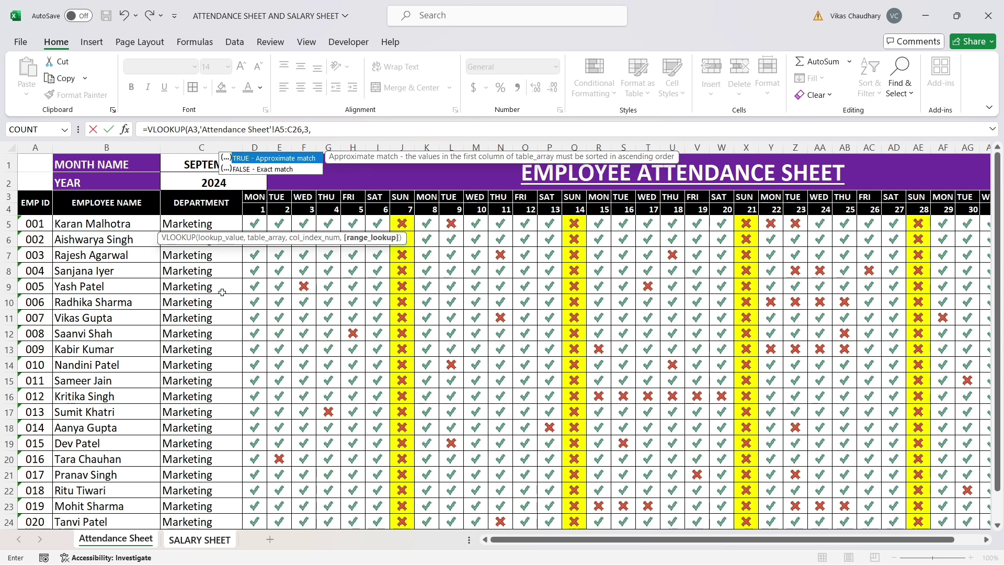
type("0)")
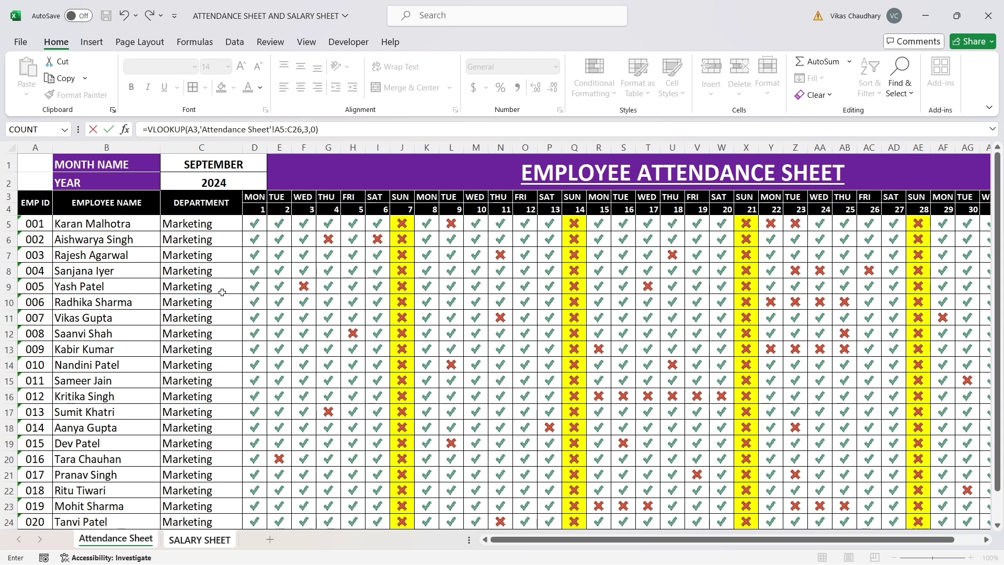
key("Return")
Fill the department formula from C3 down to C22.
left_click(191, 219)
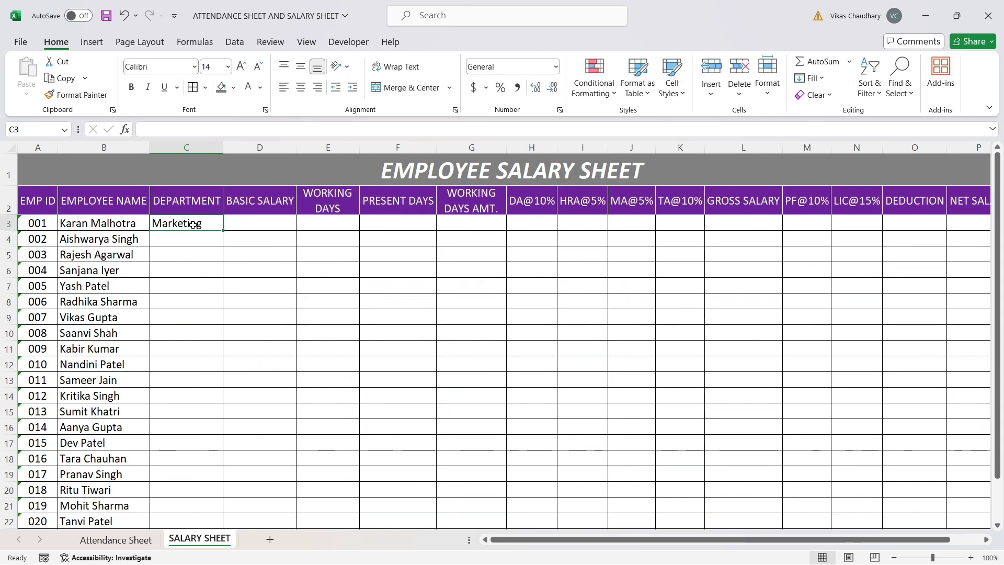
left_click_drag(225, 231, 213, 462)
scroll(271, 410, "up", 1)
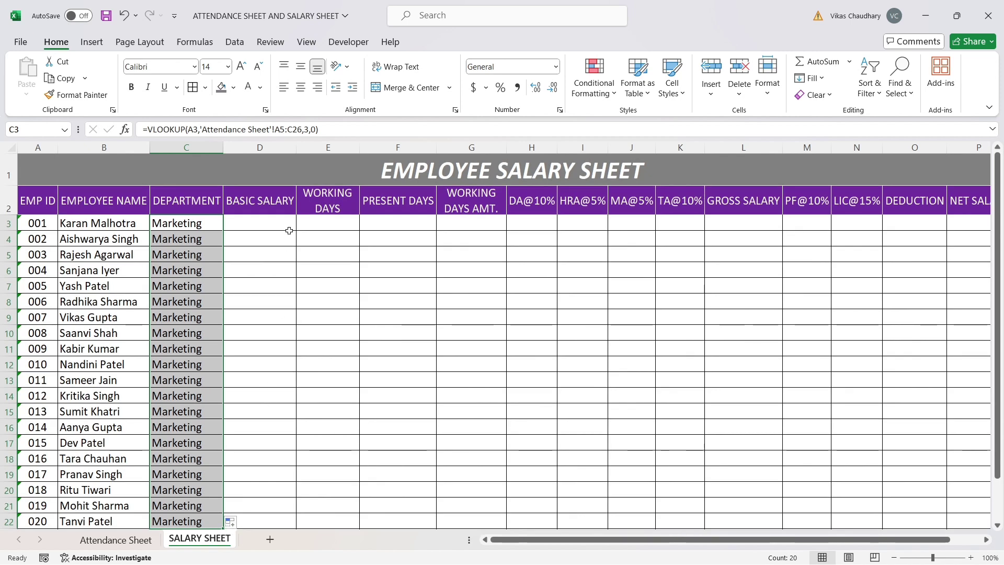
Enter the basic salaries 25000, 35000, 4100, 40000, 50000, 50000, 25000 and 15000 in D3 to D10.
left_click(289, 221)
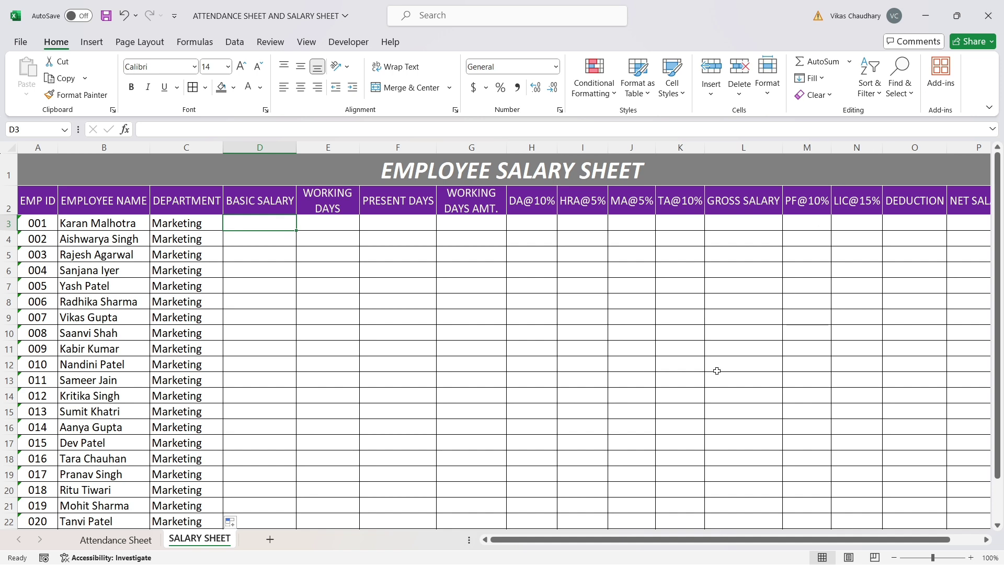
type("25000")
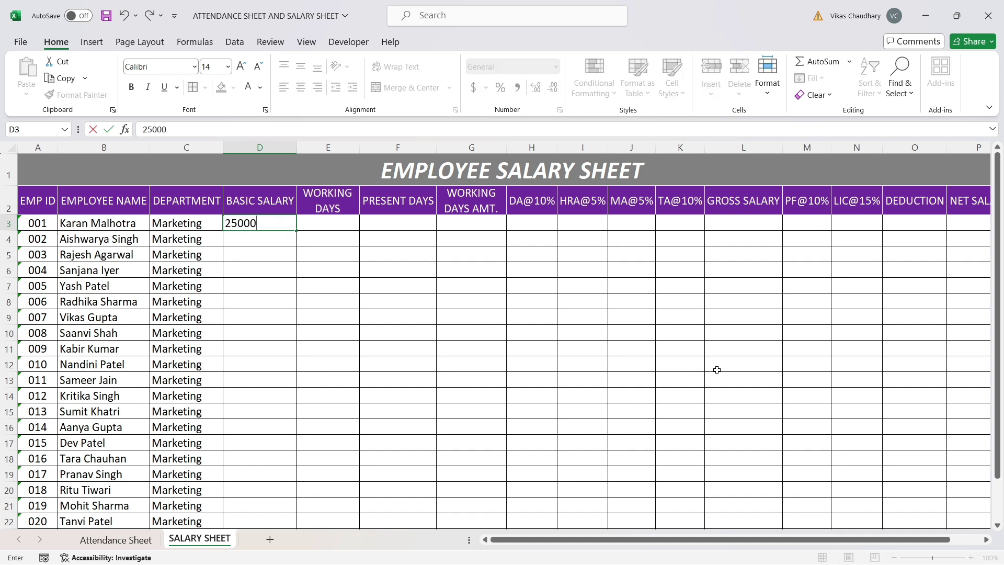
key("Return")
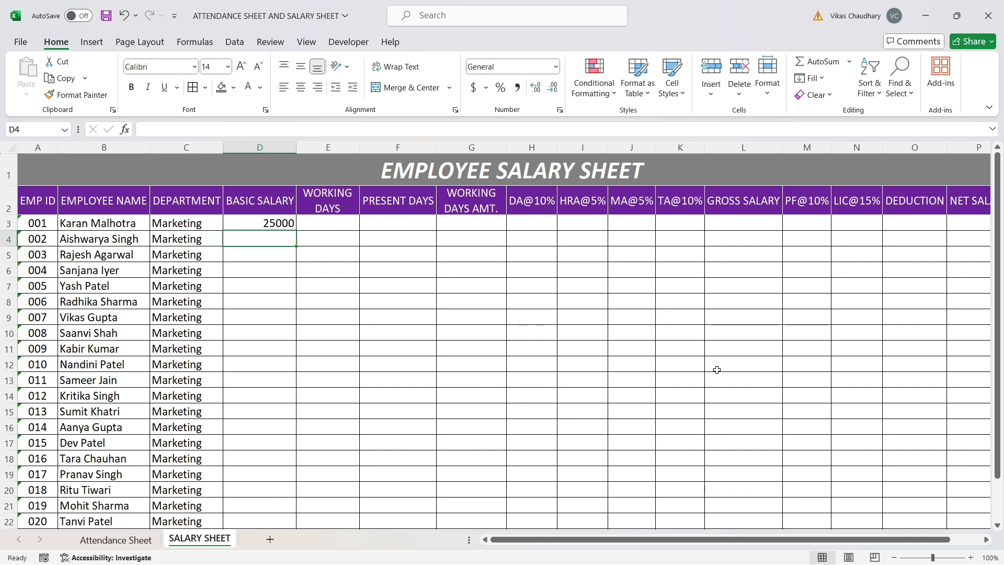
type("350000")
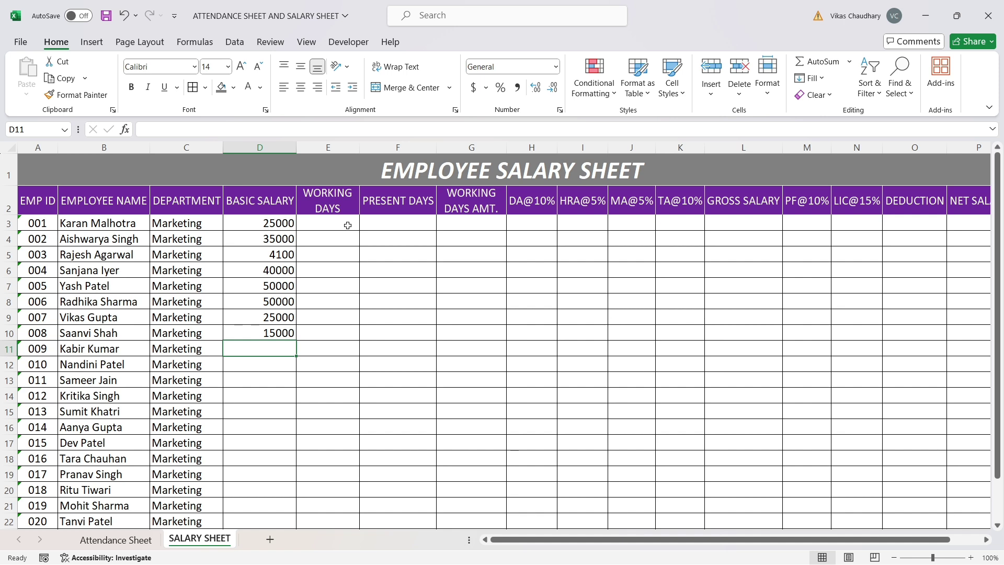
type("26")
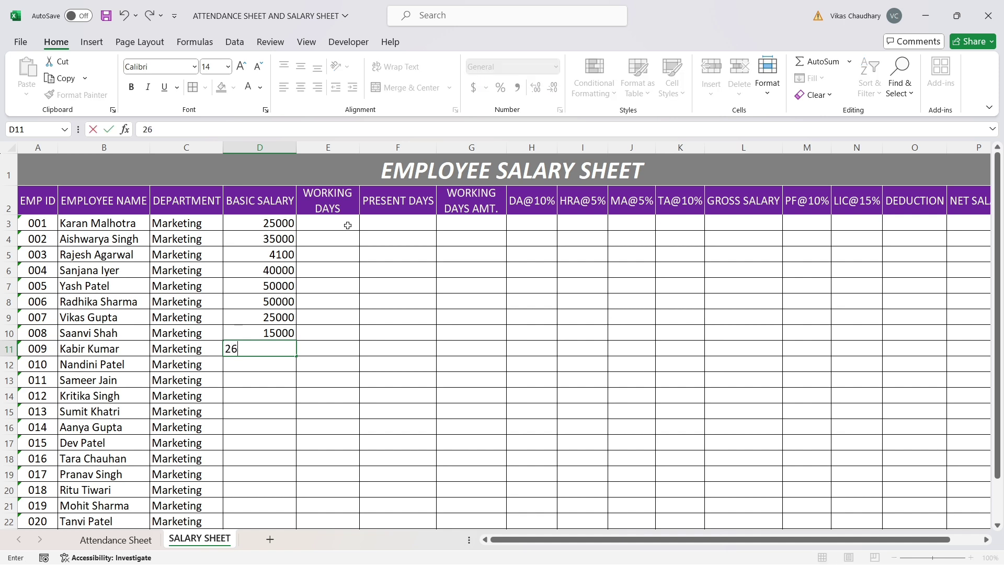
key("BackSpace")
key("BackSpace")
Enter 26 working days in E3 and copy the value down to E22.
left_click(348, 224)
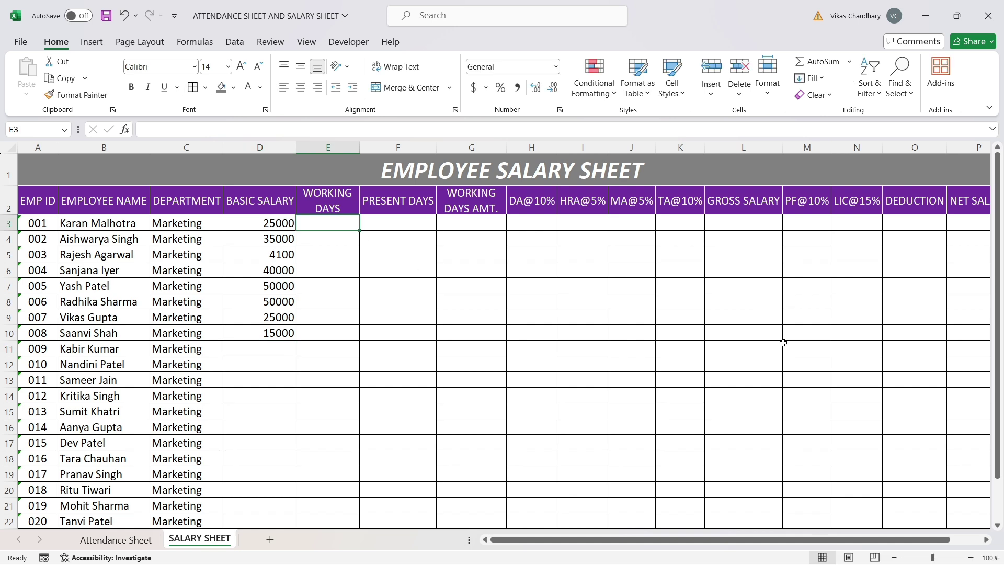
type("26")
key("Return")
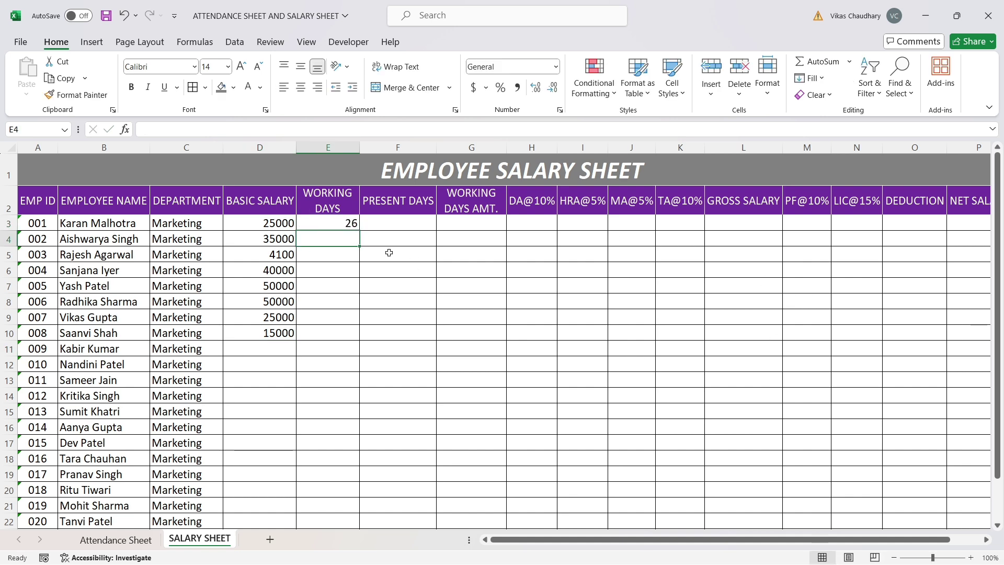
left_click(329, 210)
left_click(347, 222)
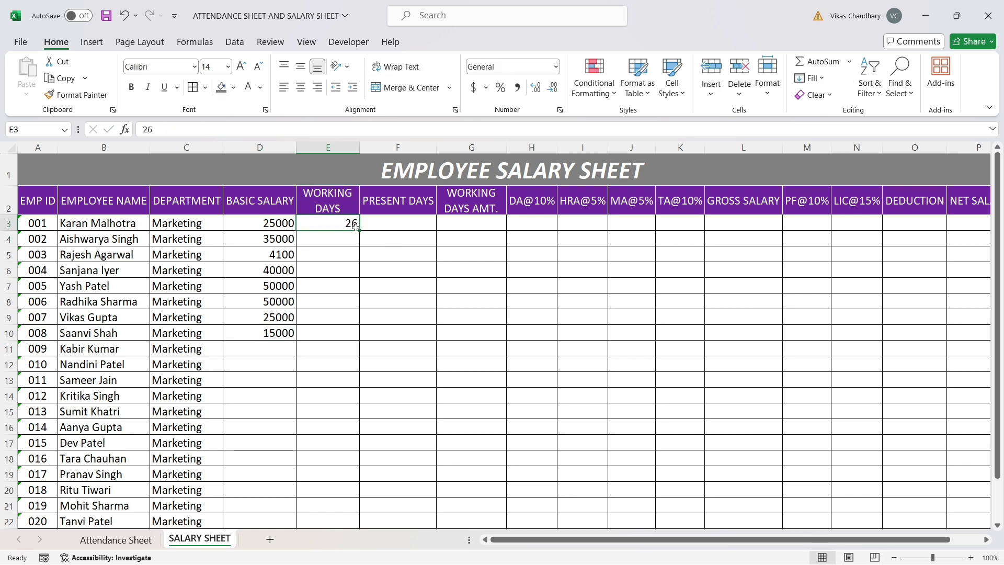
left_click_drag(359, 231, 351, 475)
scroll(395, 331, "up", 1)
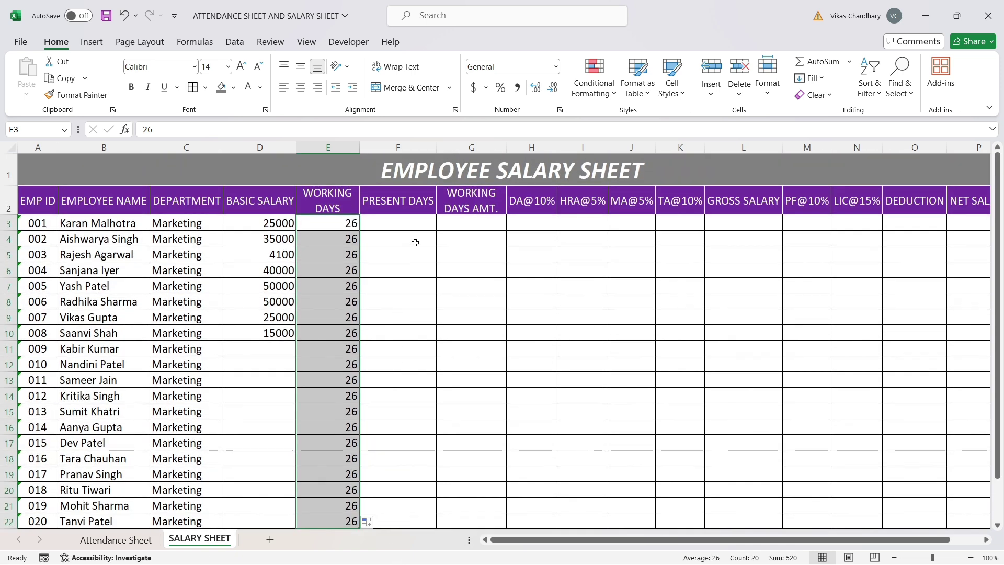
Start a VLOOKUP formula in the first PRESENT DAYS cell, F3 of the SALARY SHEET, with A3 as the lookup value.
left_click(401, 224)
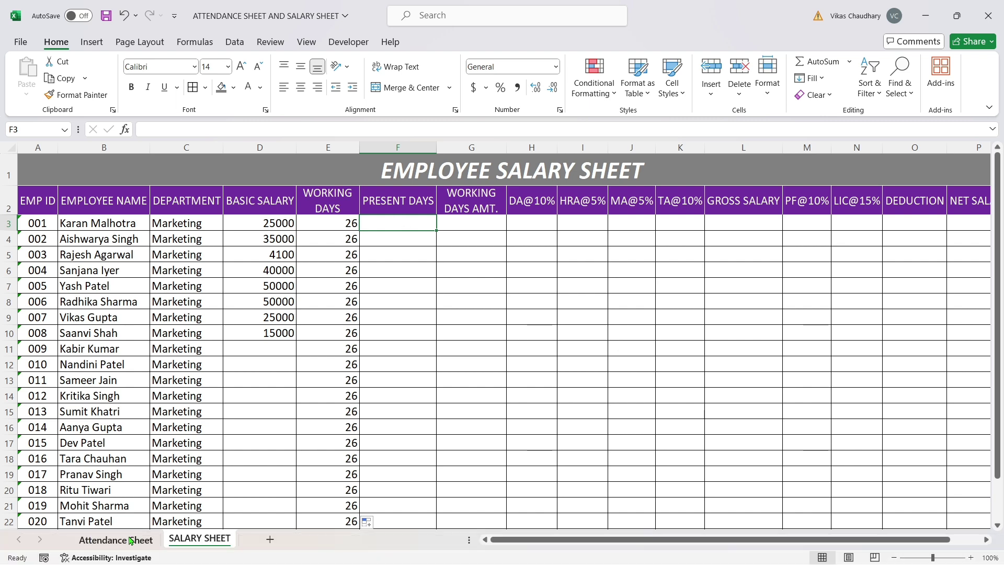
left_click(112, 540)
scroll(962, 543, "right", 2)
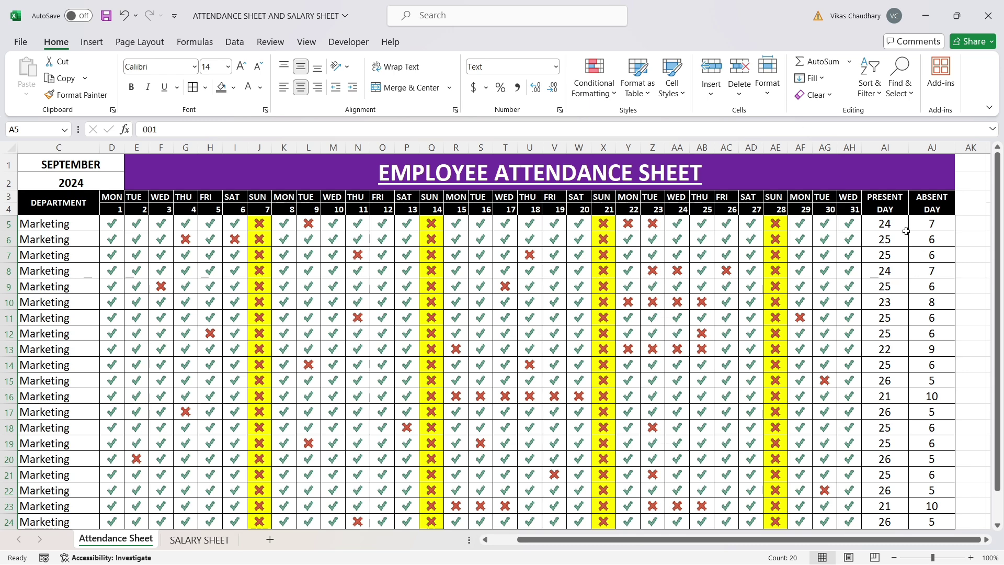
left_click(214, 539)
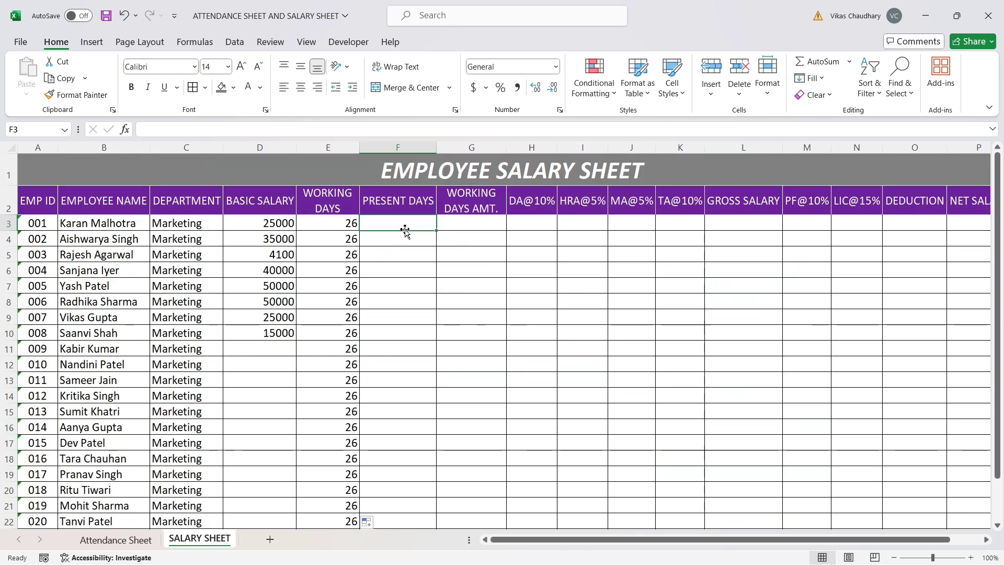
type("=")
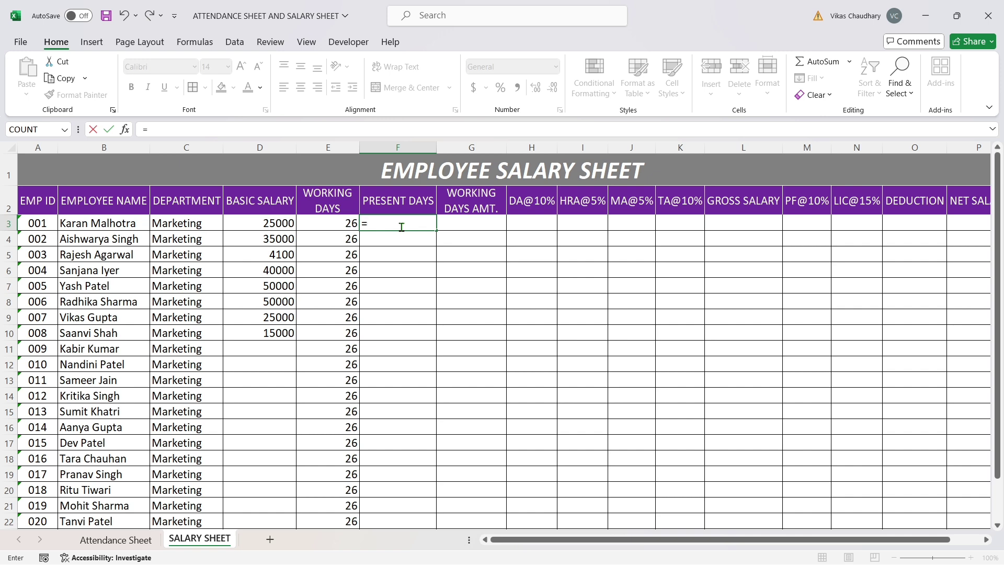
type("VL")
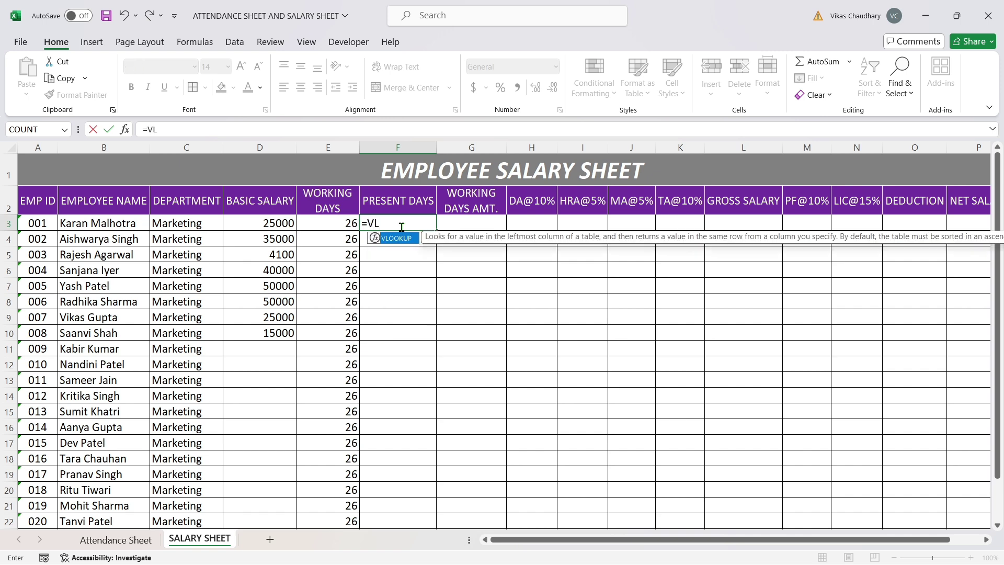
key("Tab")
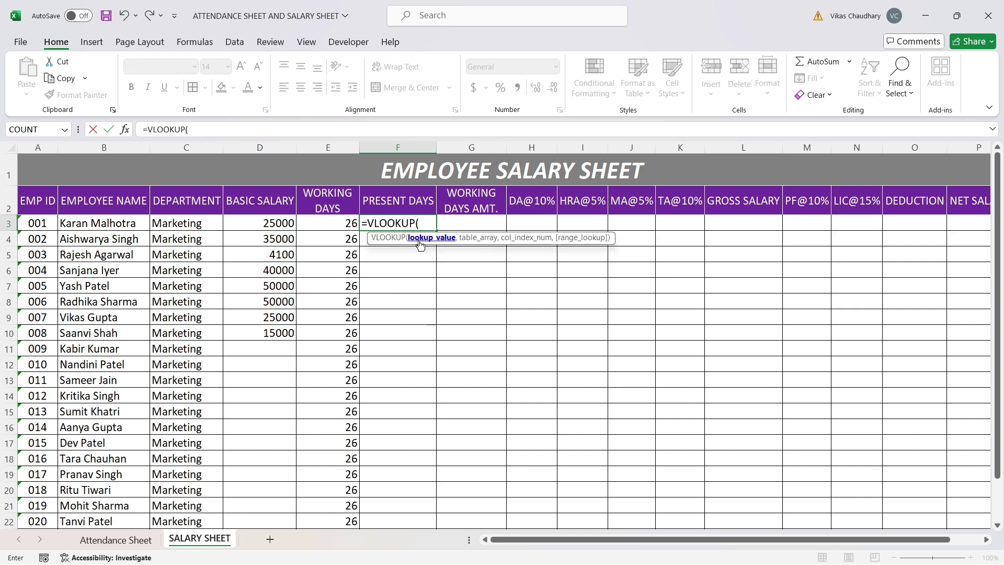
left_click(32, 223)
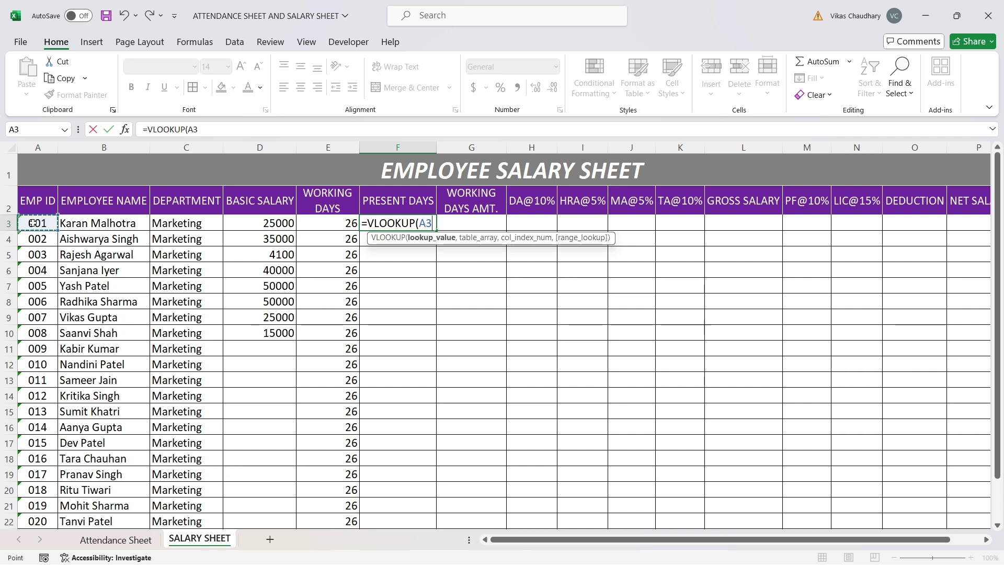
type(",")
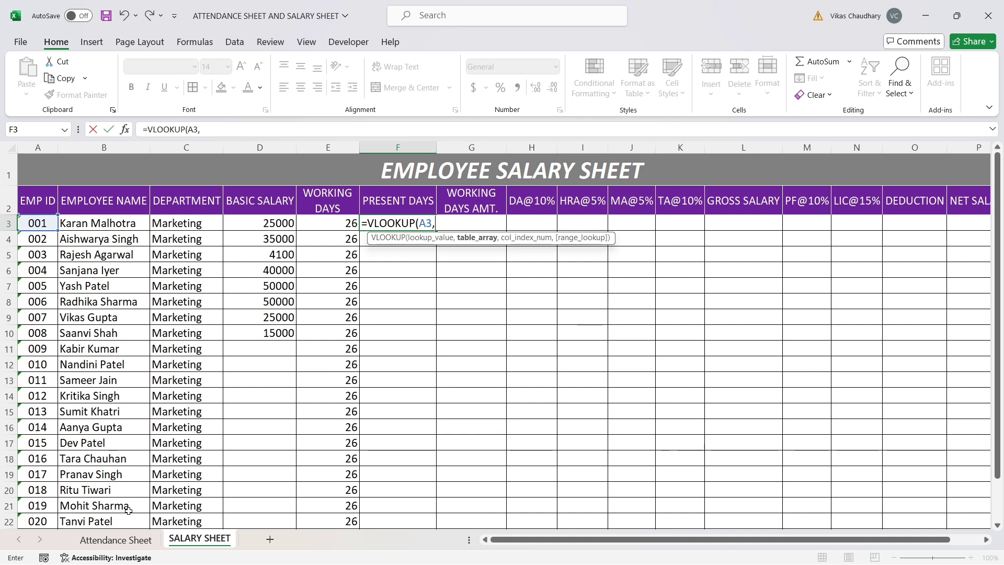
Set the VLOOKUP's table array to A5:AI26 on the Attendance Sheet.
left_click(130, 541)
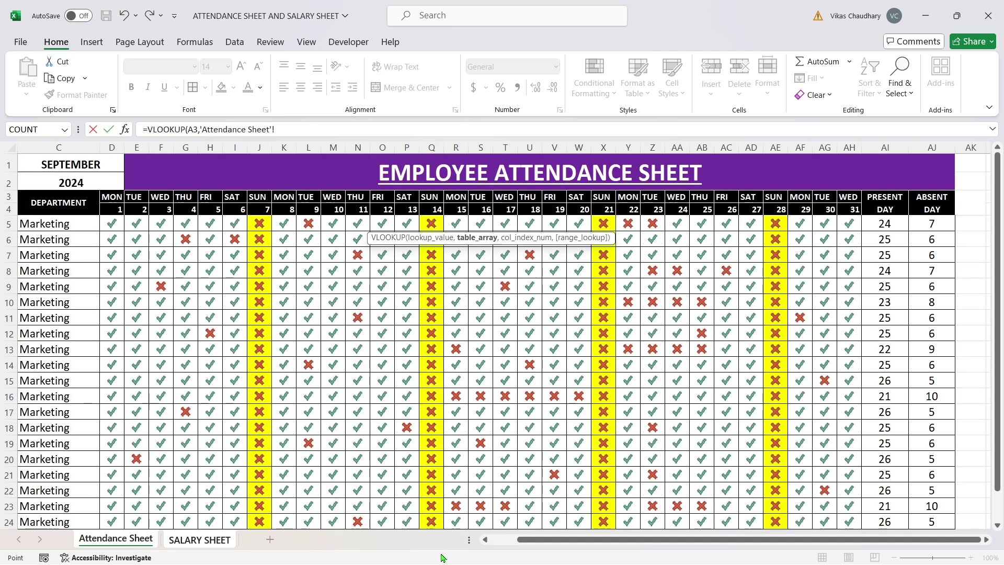
left_click_drag(575, 541, 549, 541)
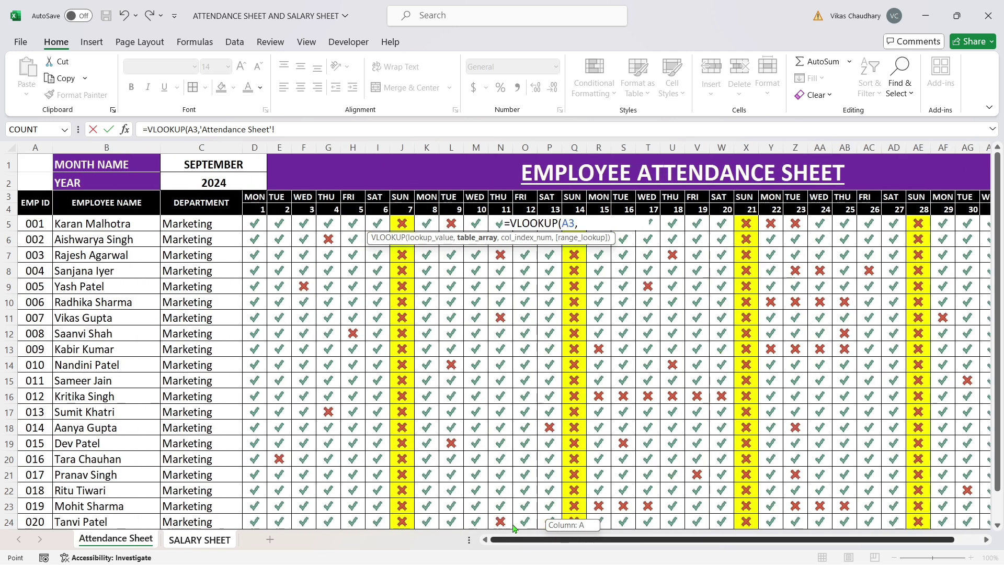
left_click(47, 230)
left_click_drag(47, 230, 906, 503)
scroll(580, 539, "left", 2)
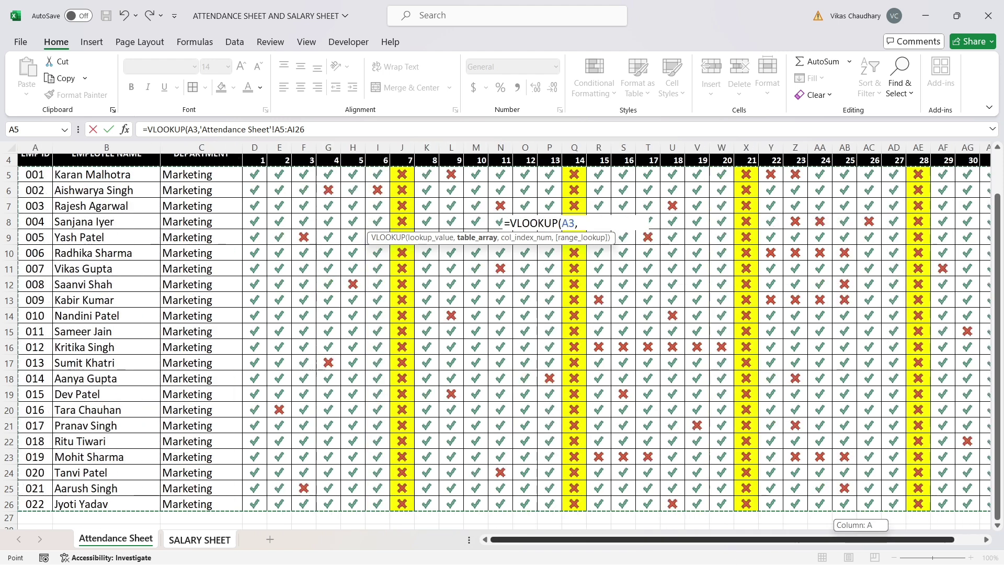
scroll(317, 374, "up", 1)
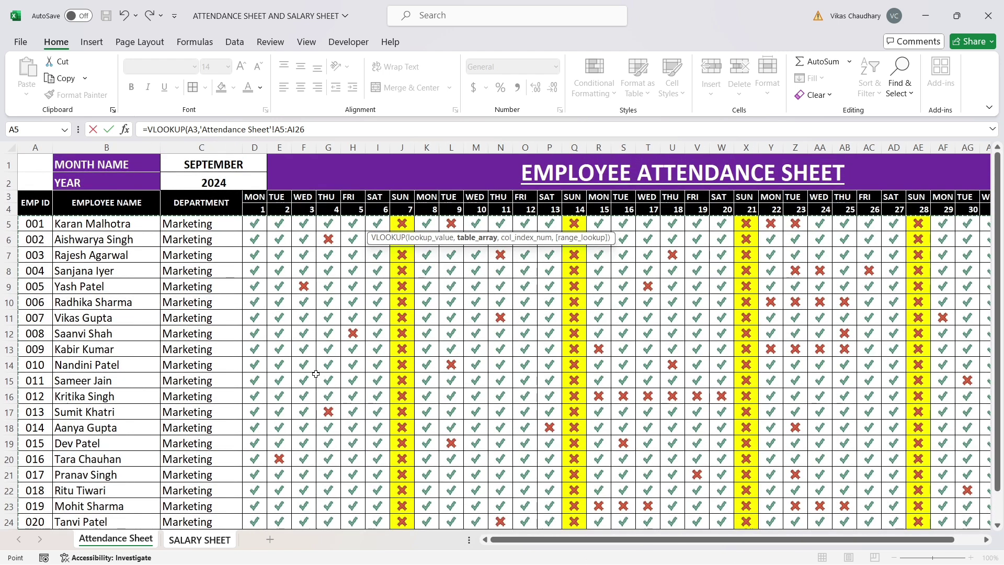
Complete the present-days VLOOKUP with column index 35 and 0 for an exact match, and enter it.
type(",")
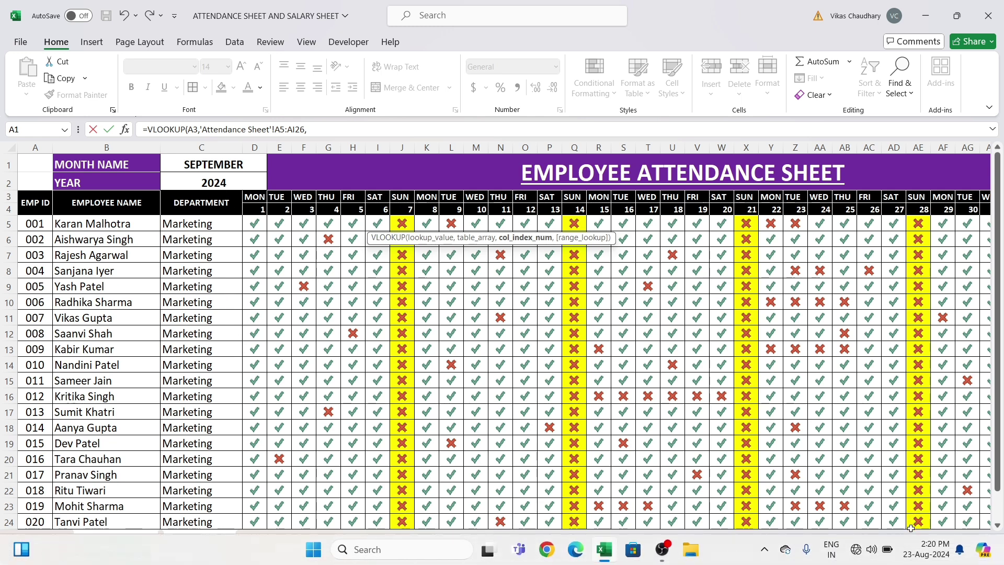
scroll(628, 376, "right", 2)
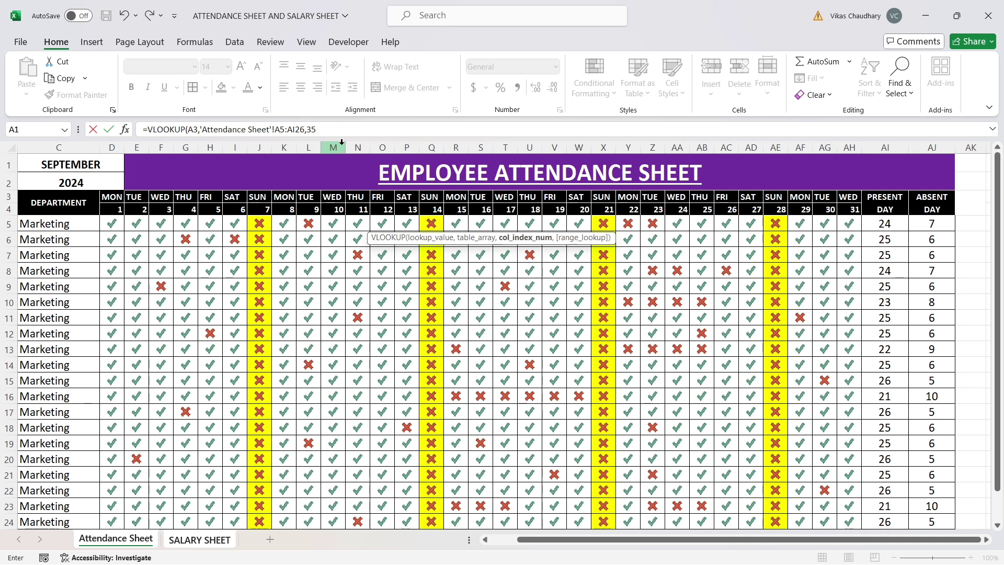
type(",")
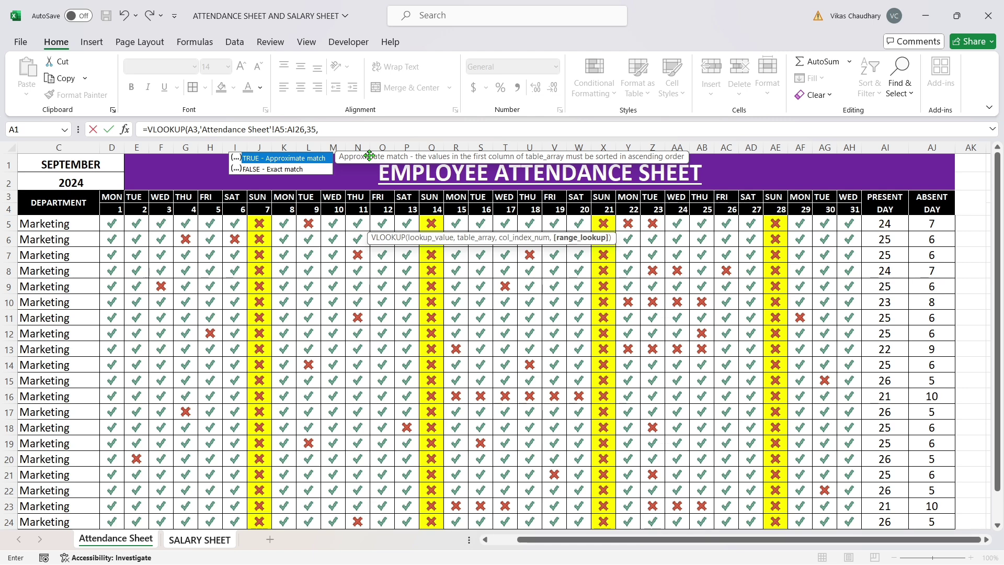
type("0)")
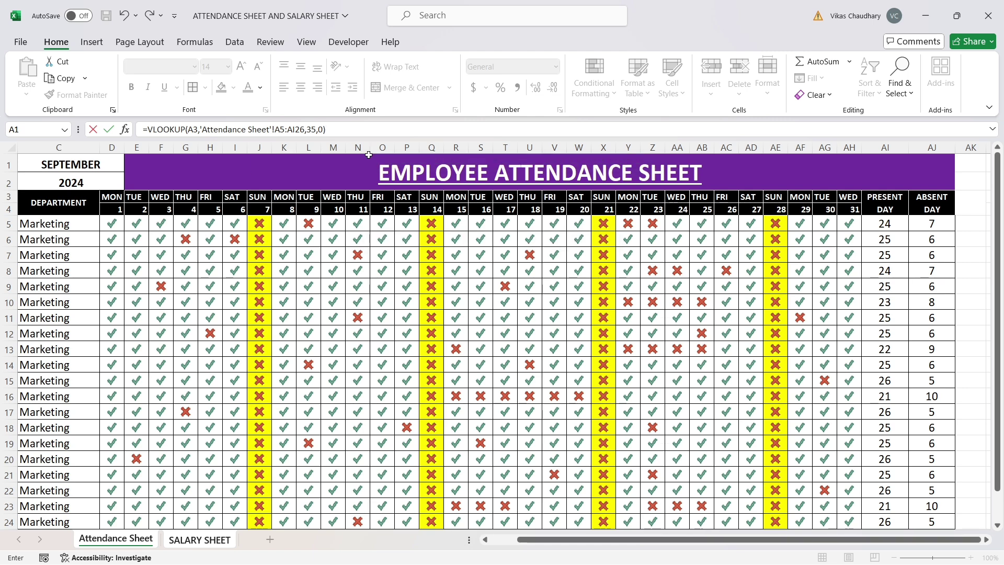
key("Return")
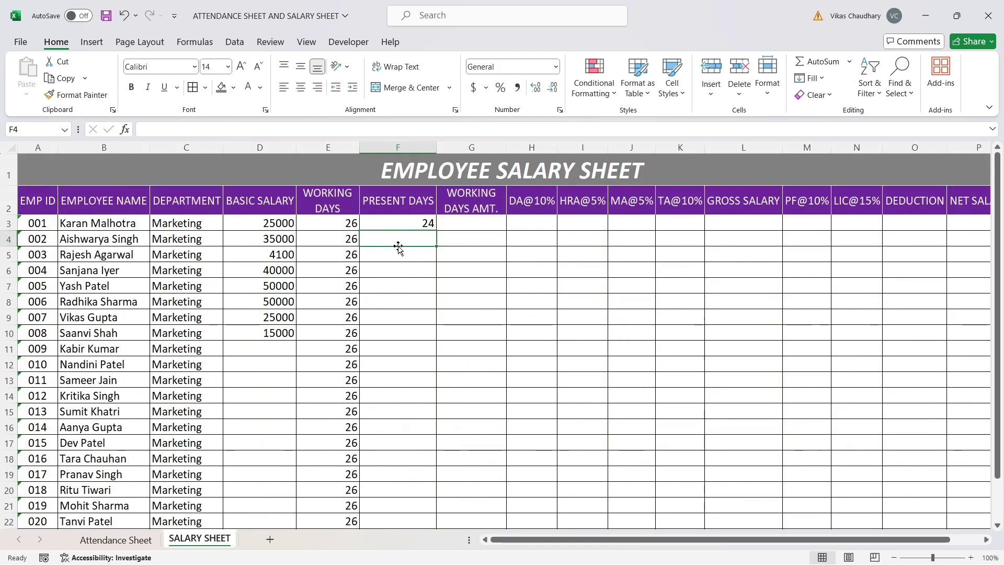
Fill the present-days formula from F3 down to F22.
left_click(421, 229)
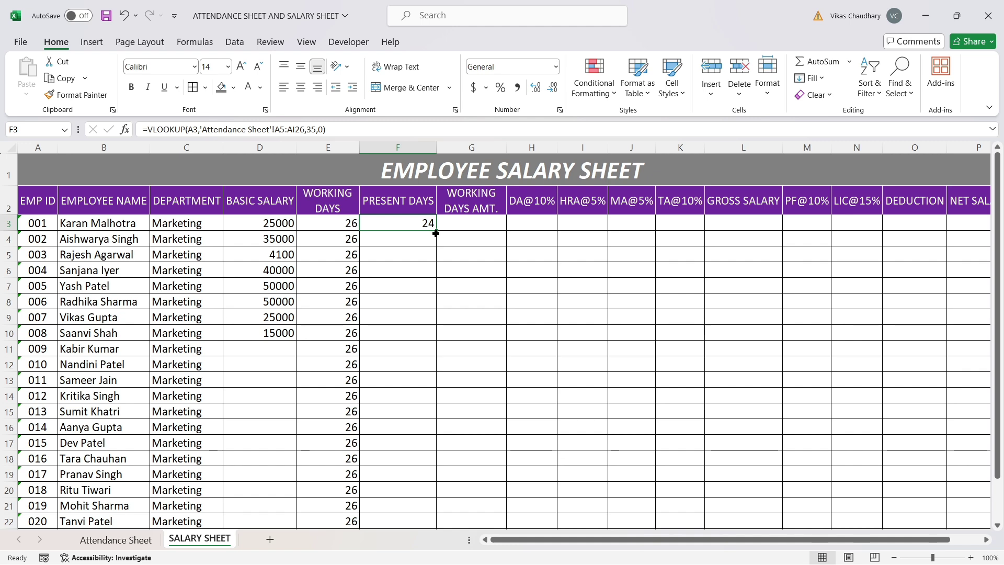
left_click_drag(436, 231, 438, 465)
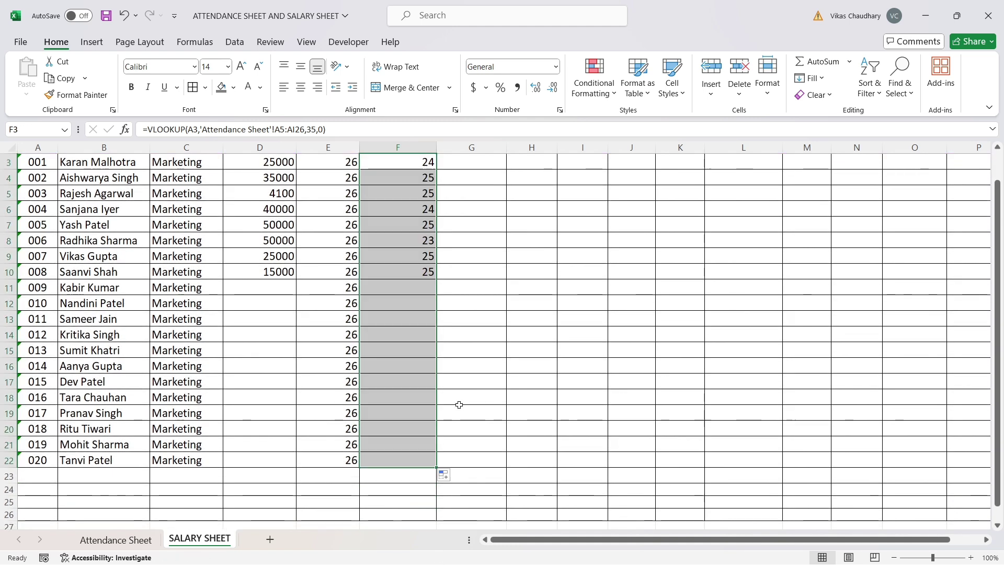
left_click(452, 328)
scroll(452, 328, "up", 1)
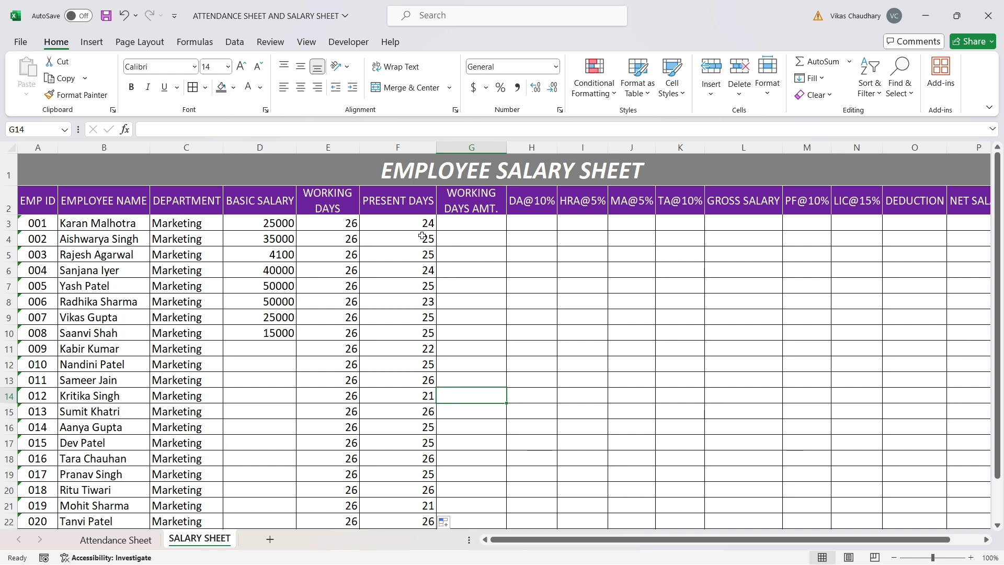
Enter =D3/E3*F3 in G3 to calculate the working days amount.
left_click(465, 222)
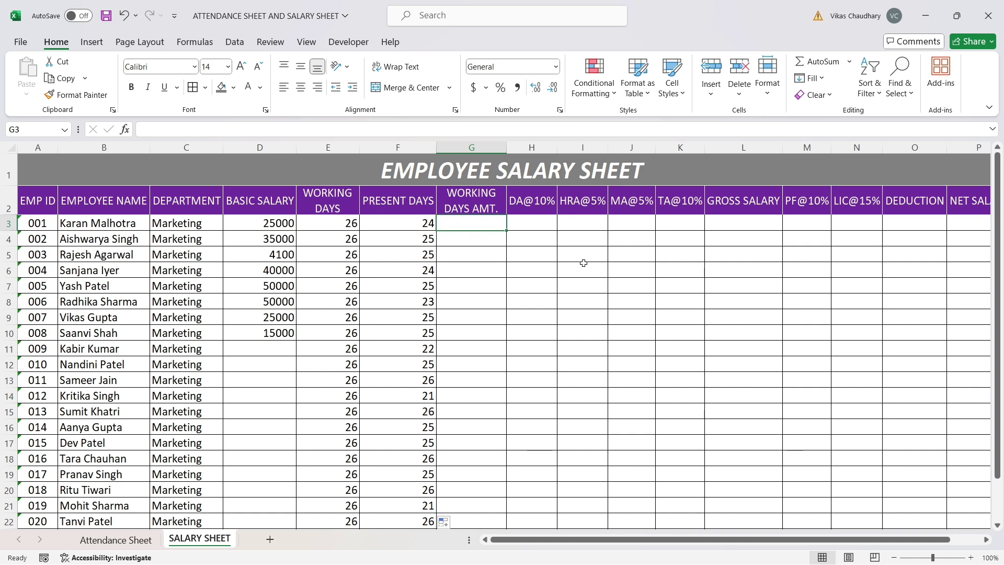
type("=")
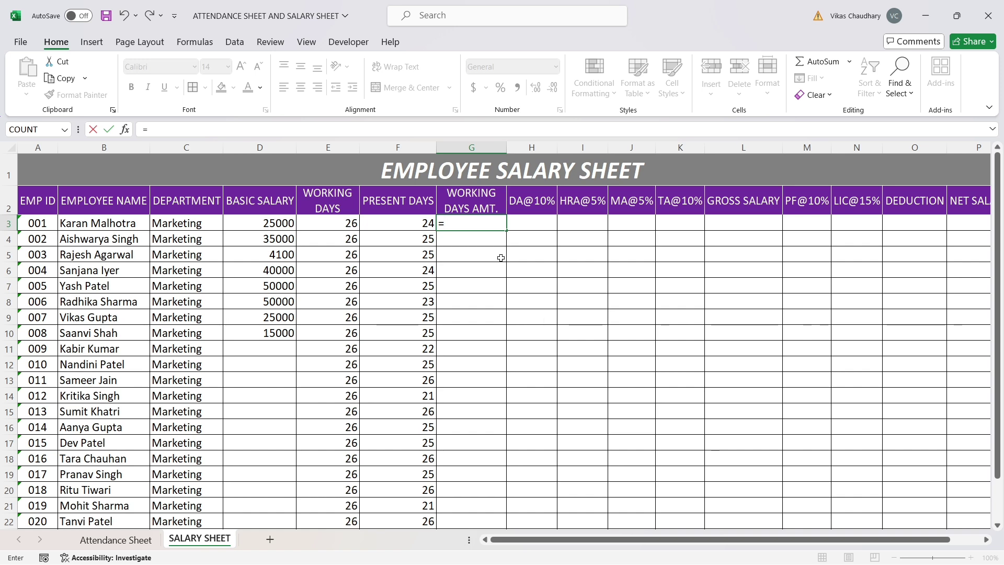
left_click(249, 224)
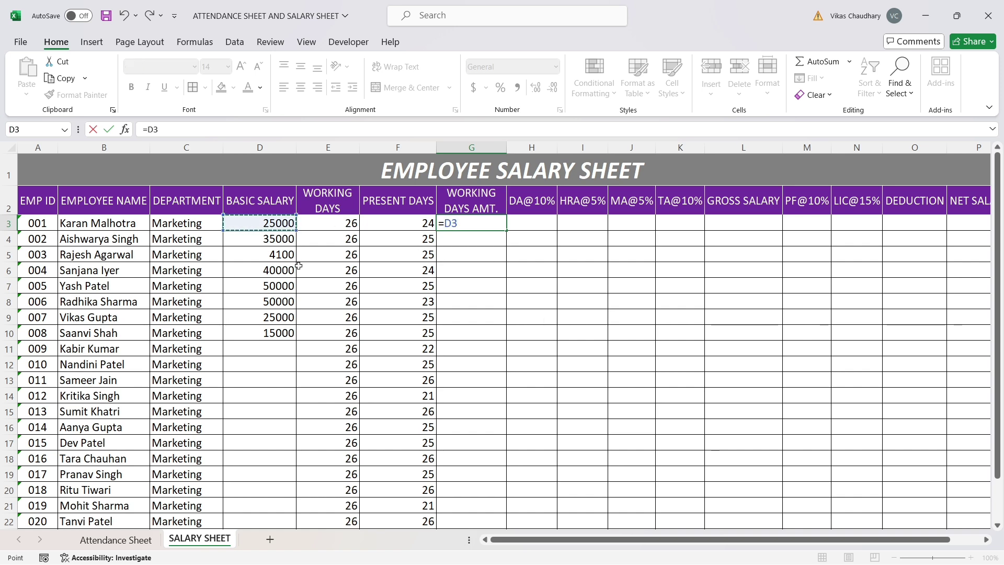
type("/")
left_click(318, 224)
type("*")
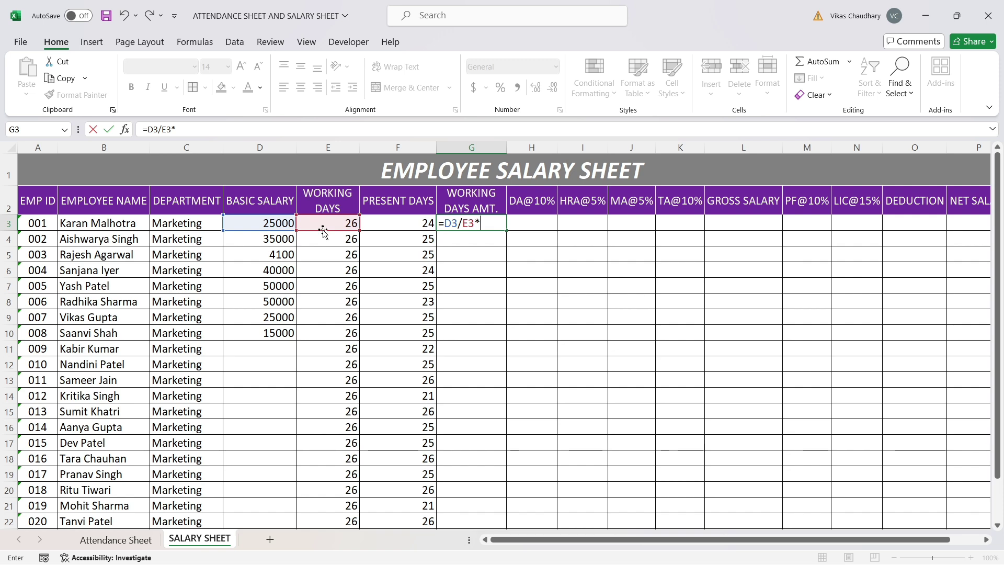
left_click(399, 224)
key("Tab")
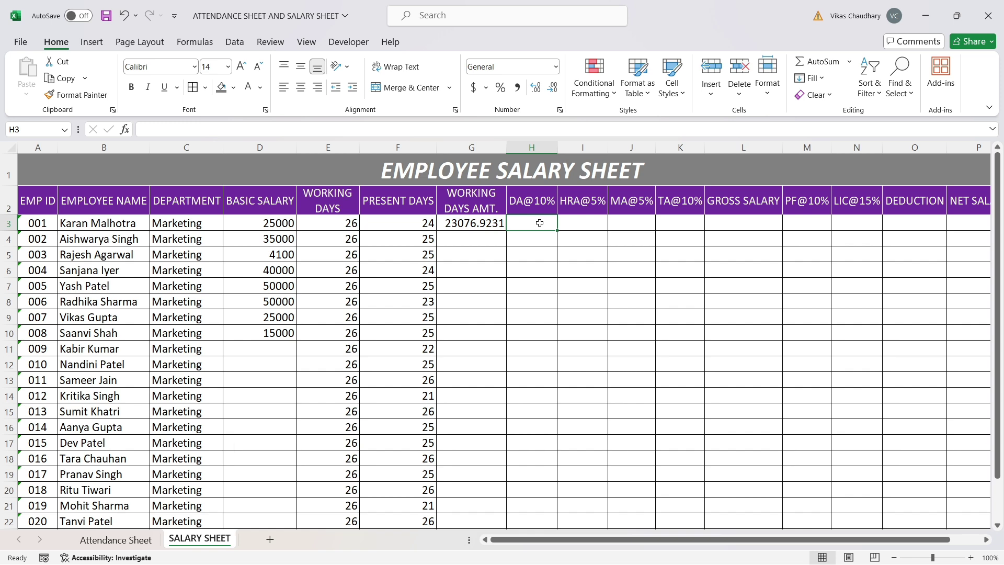
Enter =G3*10% in H3 to calculate the DA.
type("=")
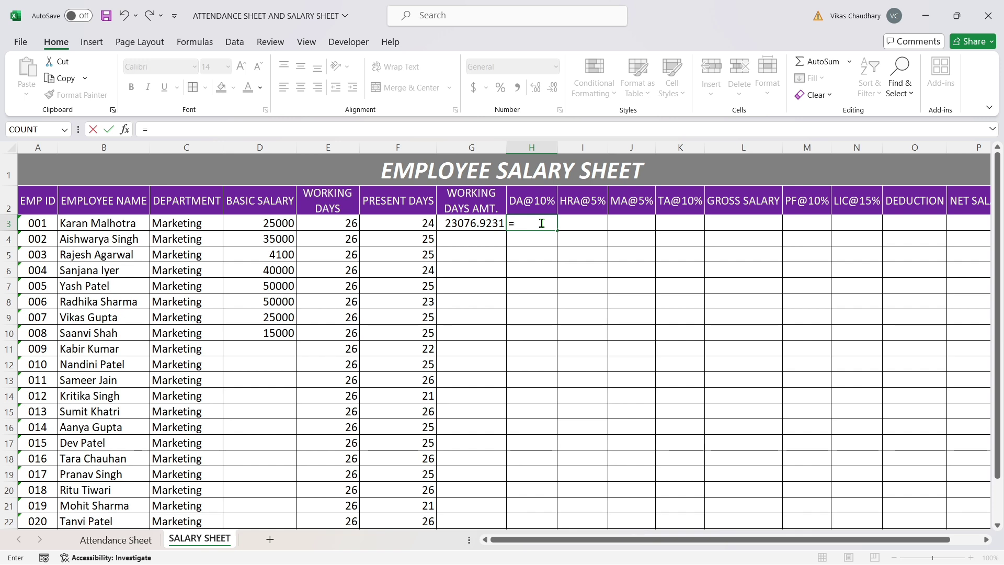
left_click(463, 225)
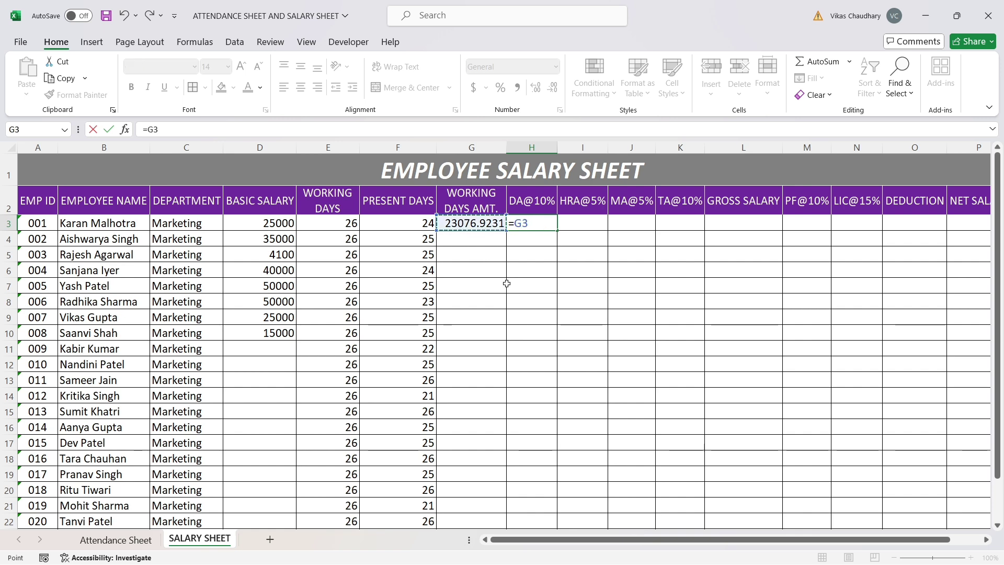
type("*10")
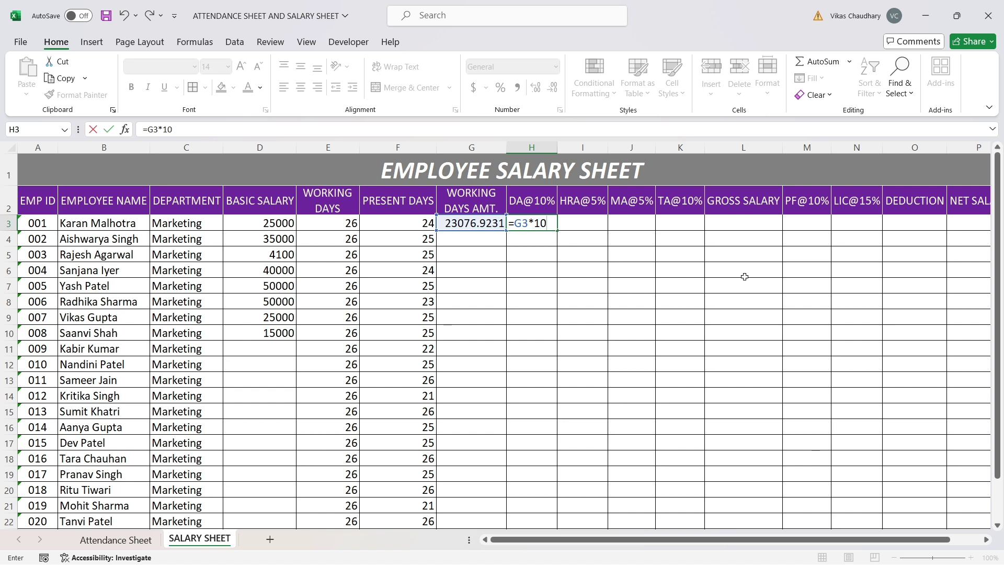
type("%")
key("Tab")
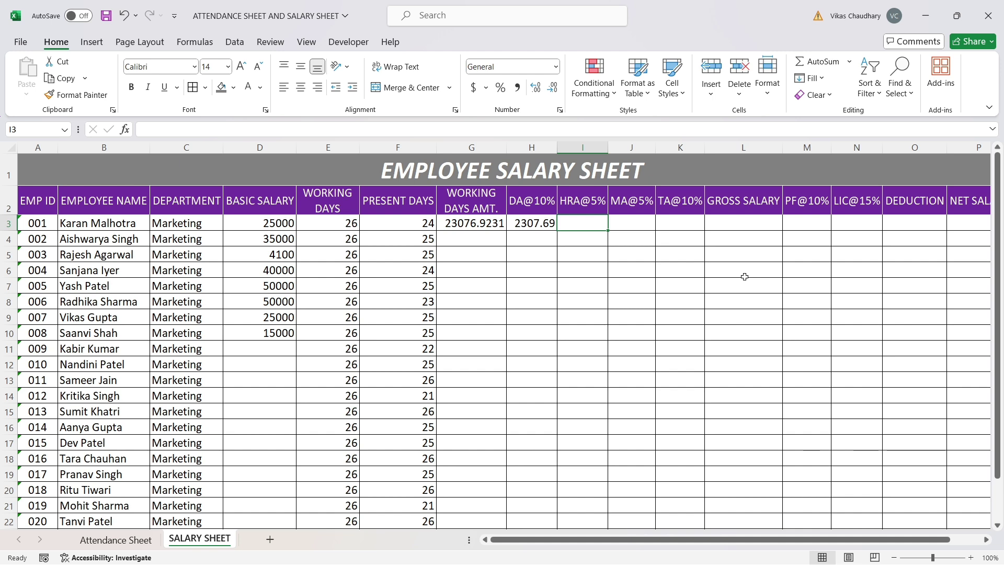
Enter =G3*5% in I3 to calculate the HRA.
type("=")
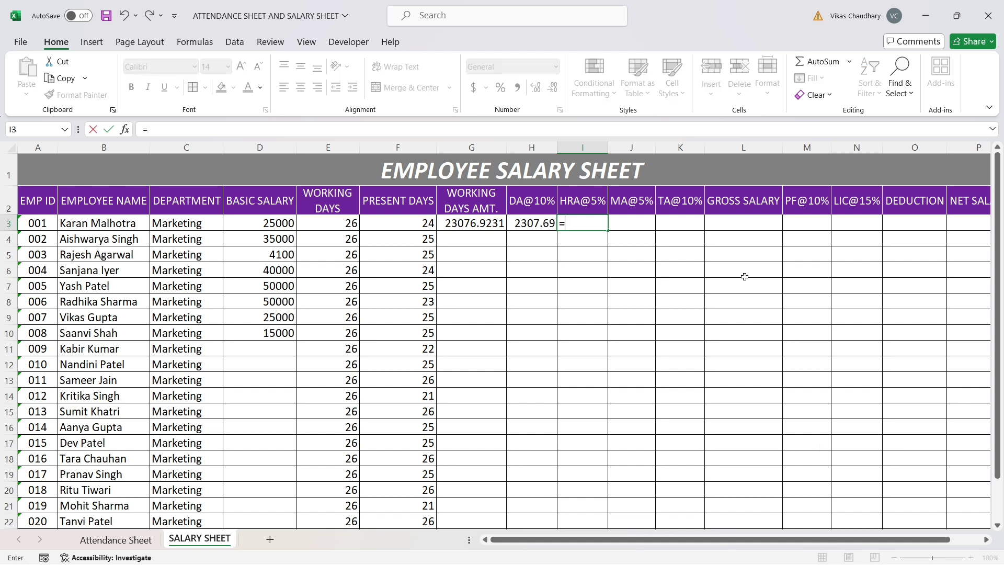
left_click(480, 225)
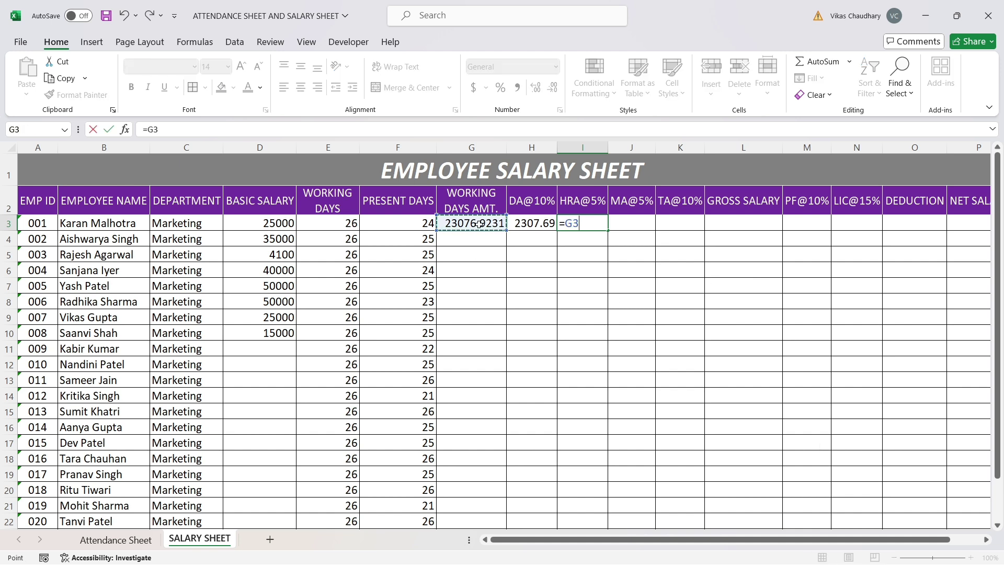
type("*5%")
key("Tab")
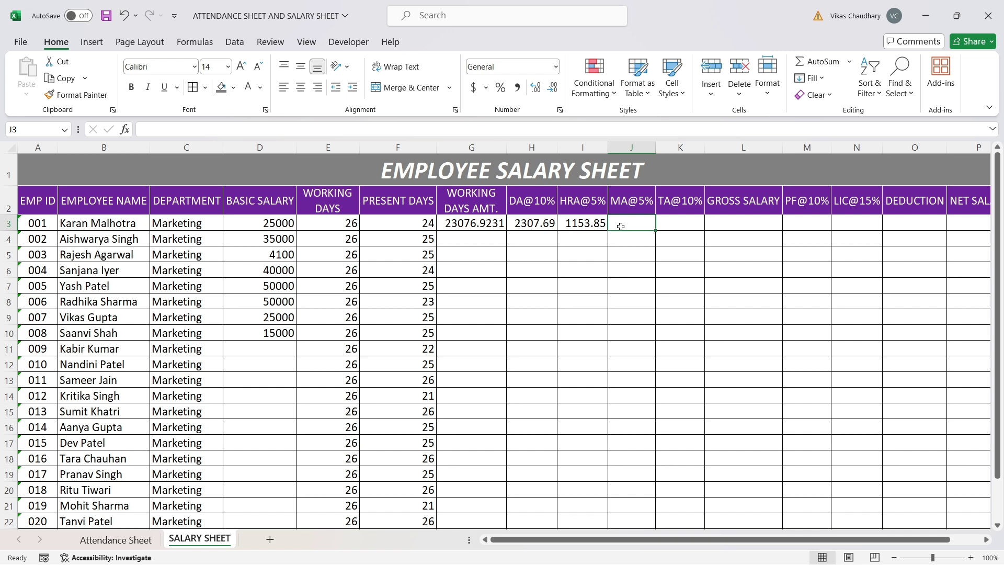
Enter =G3*5% in J3 to calculate the MA.
type("=")
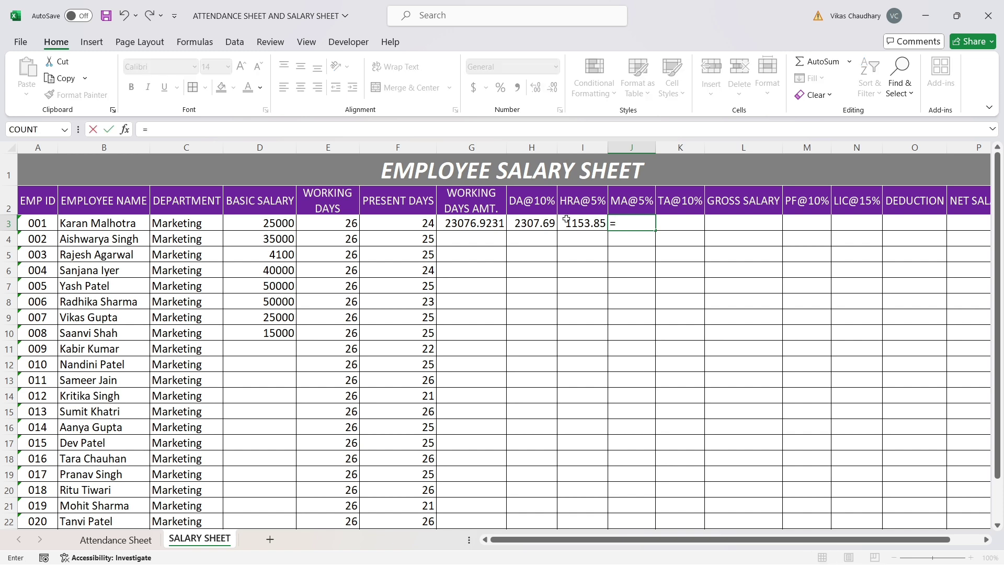
left_click(497, 218)
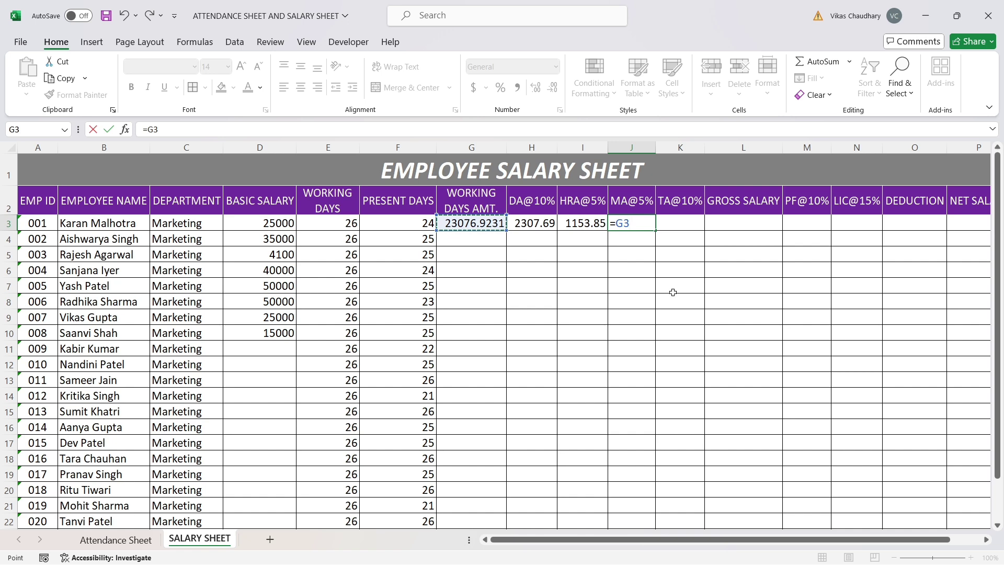
type("*")
type("%")
key("Tab")
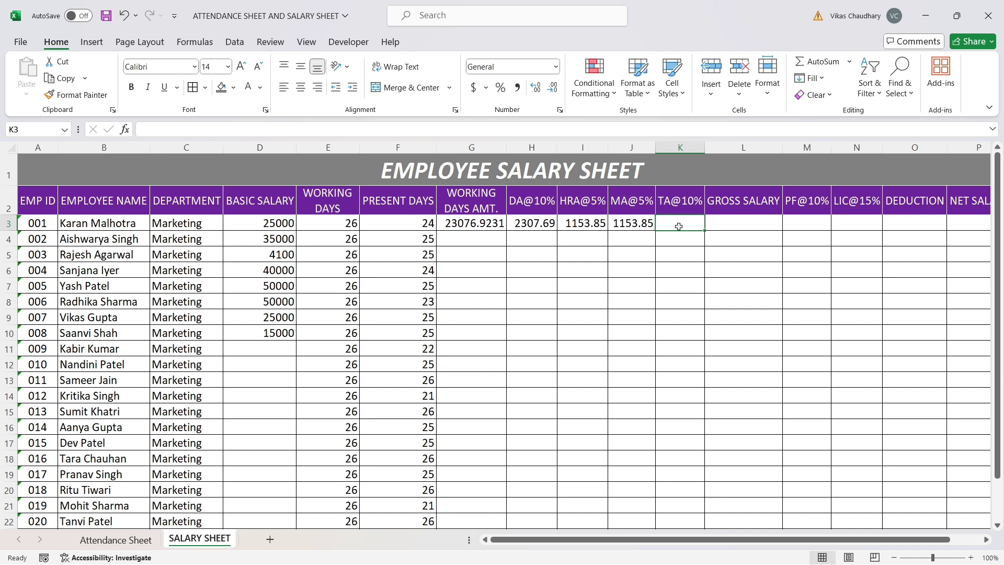
Enter =G3*10% in K3 to calculate the TA.
type("=")
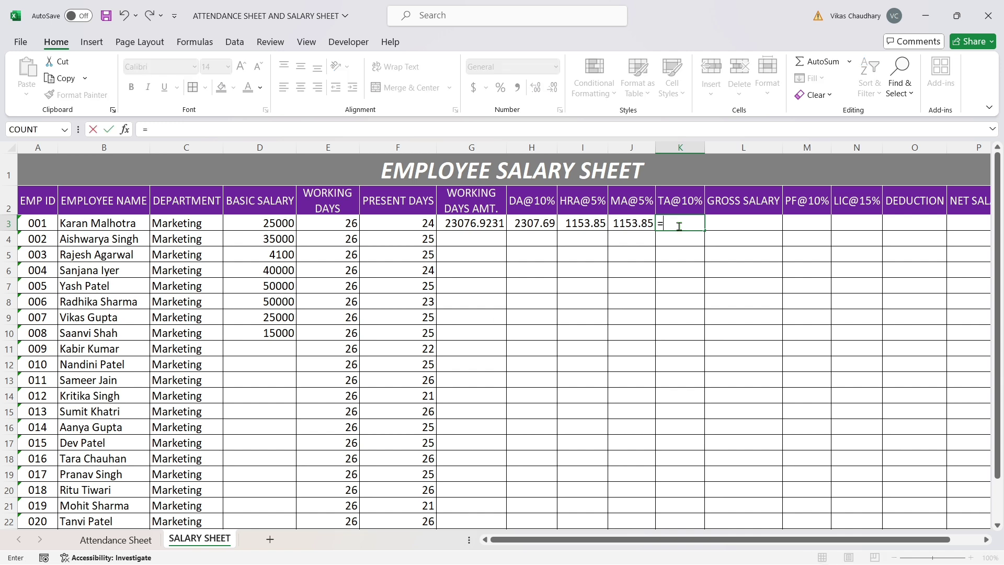
left_click(495, 222)
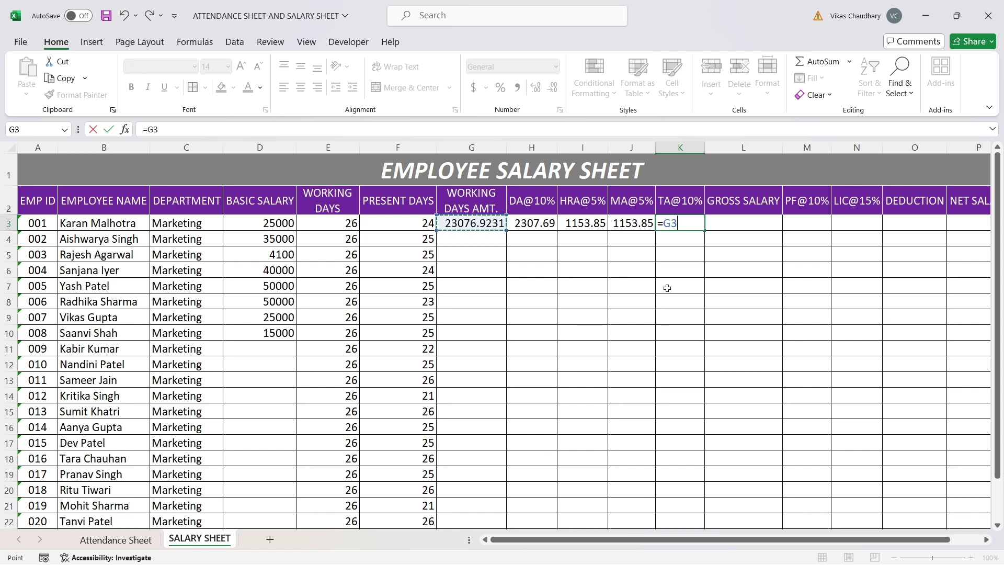
type("*10")
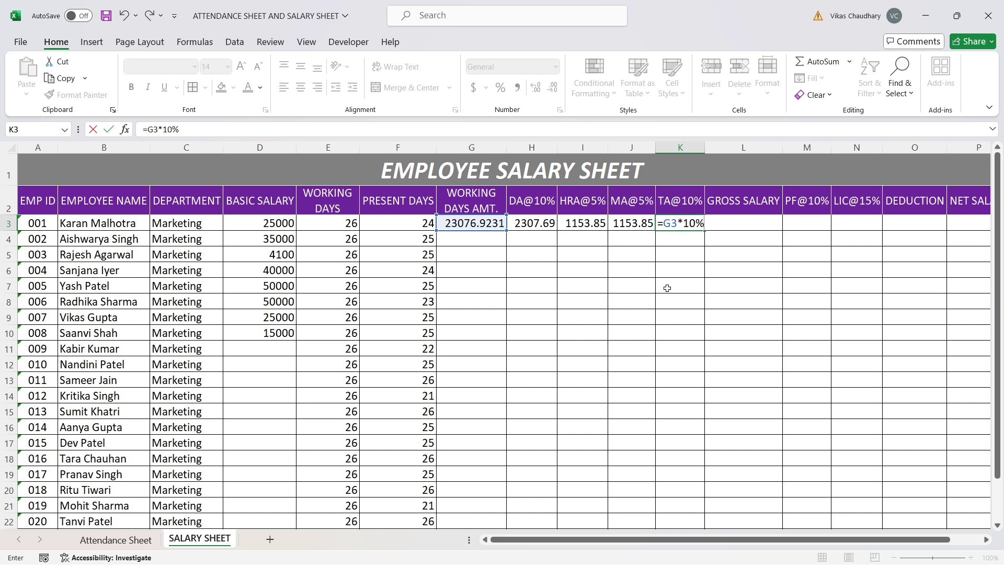
key("Tab")
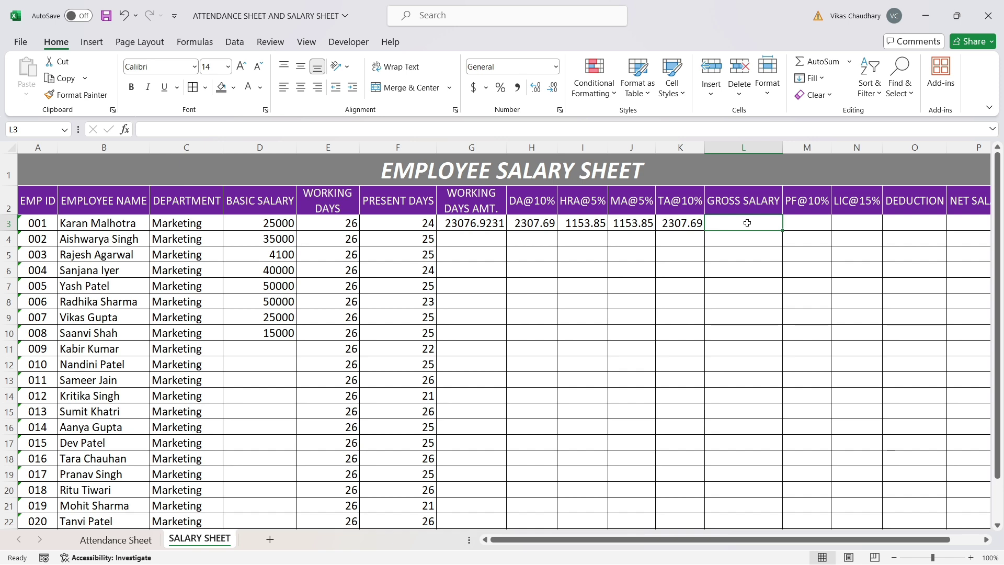
Enter =SUM(G3:K3) in L3 to calculate the gross salary.
type("=")
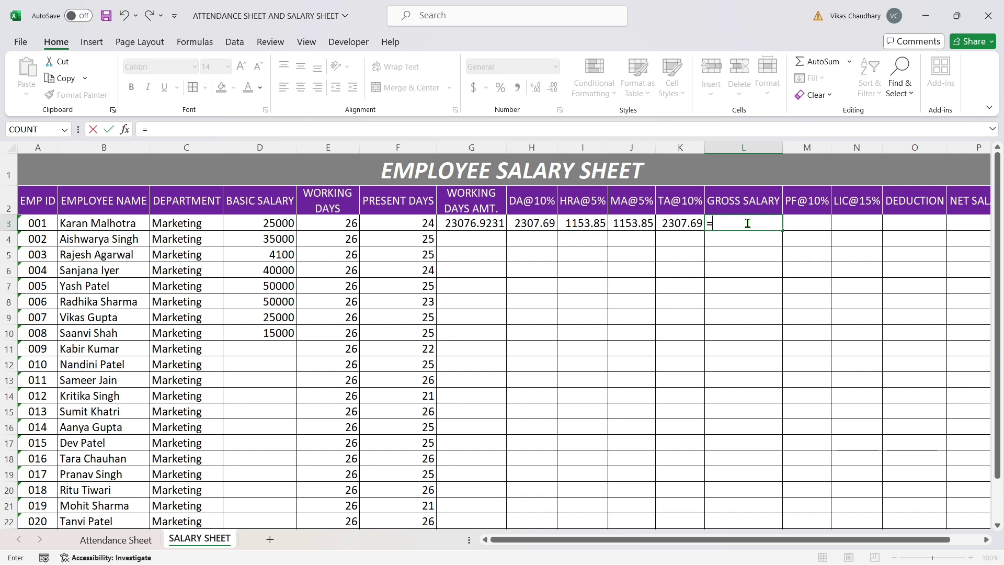
type("SUM(")
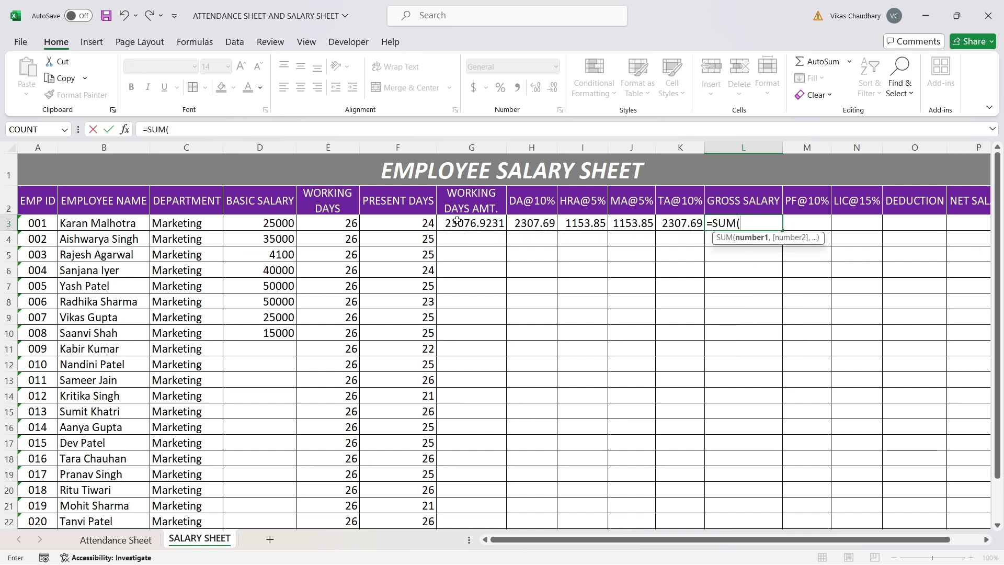
left_click_drag(457, 222, 678, 222)
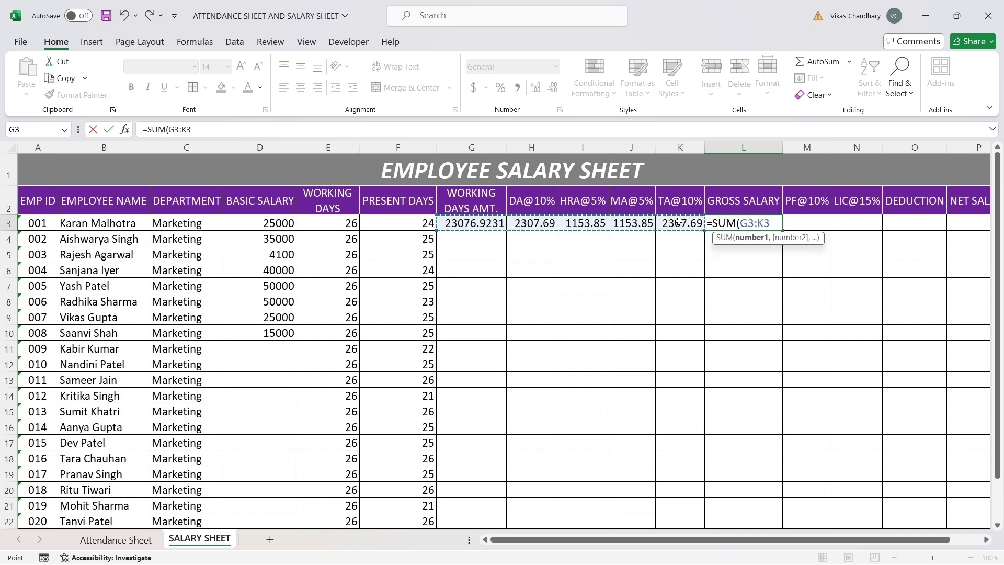
key("Tab")
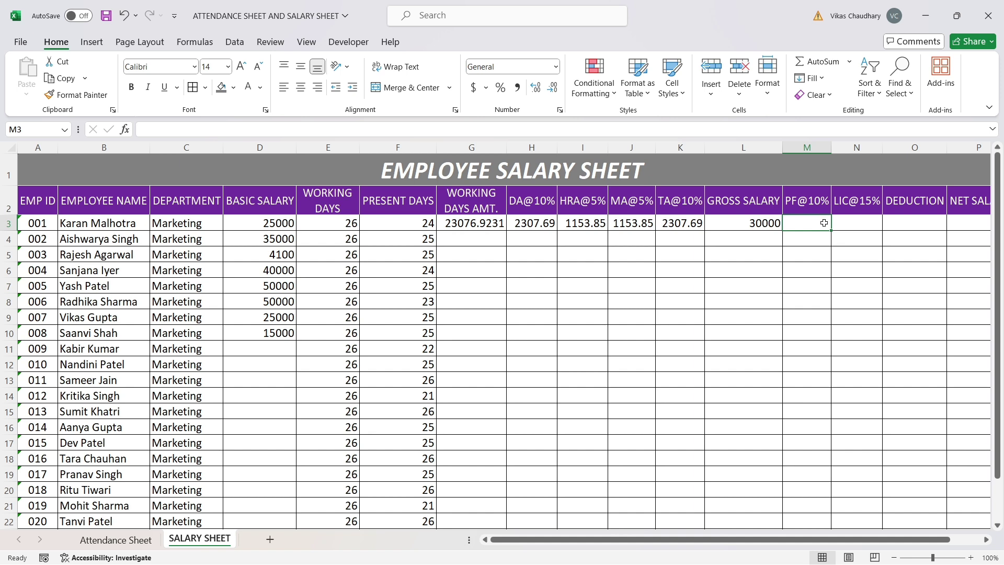
Enter =L3*10% in M3 to calculate the PF.
type("=")
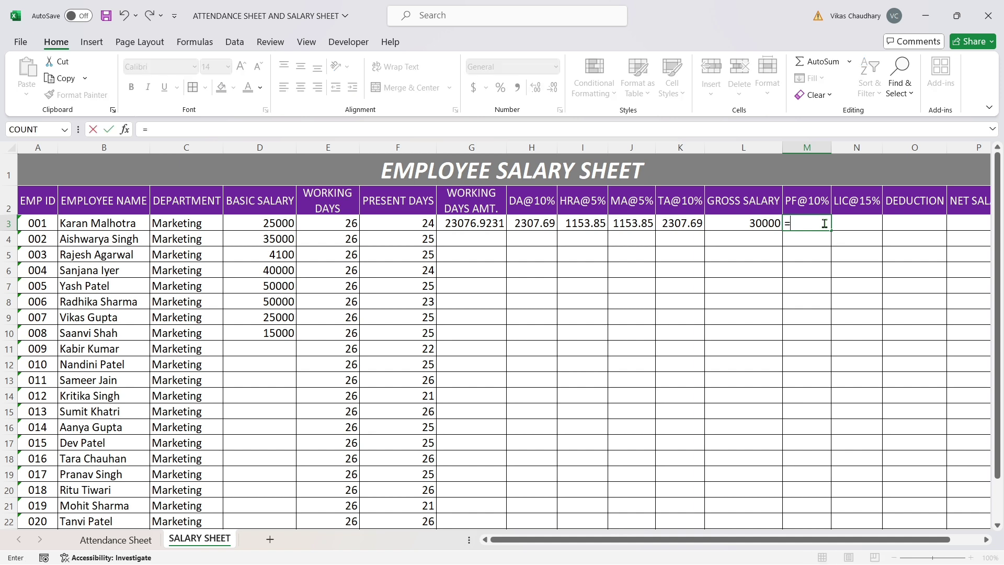
left_click(748, 220)
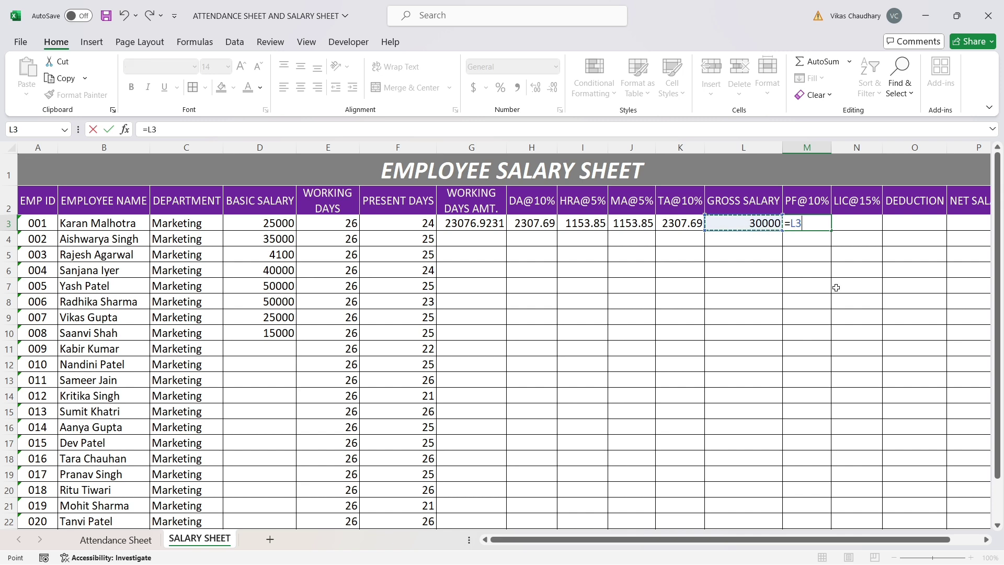
type("*10")
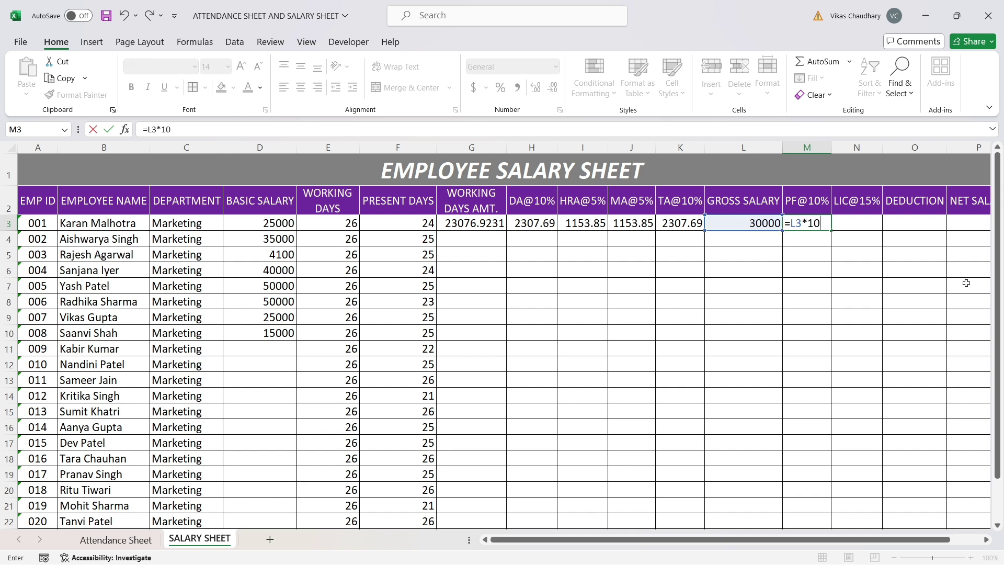
type("%")
key("Tab")
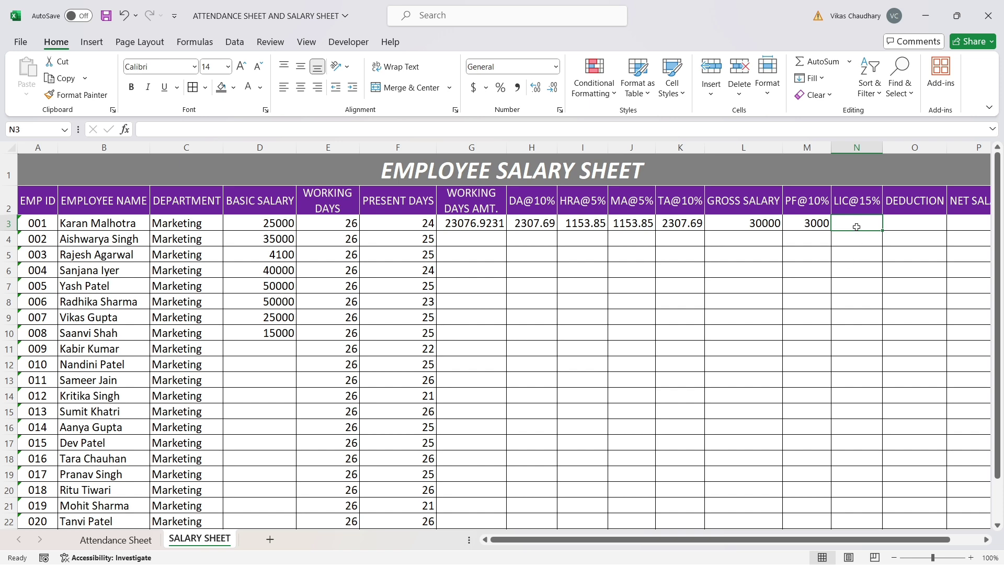
Enter =L3*15% in N3 to calculate the LIC.
type("=")
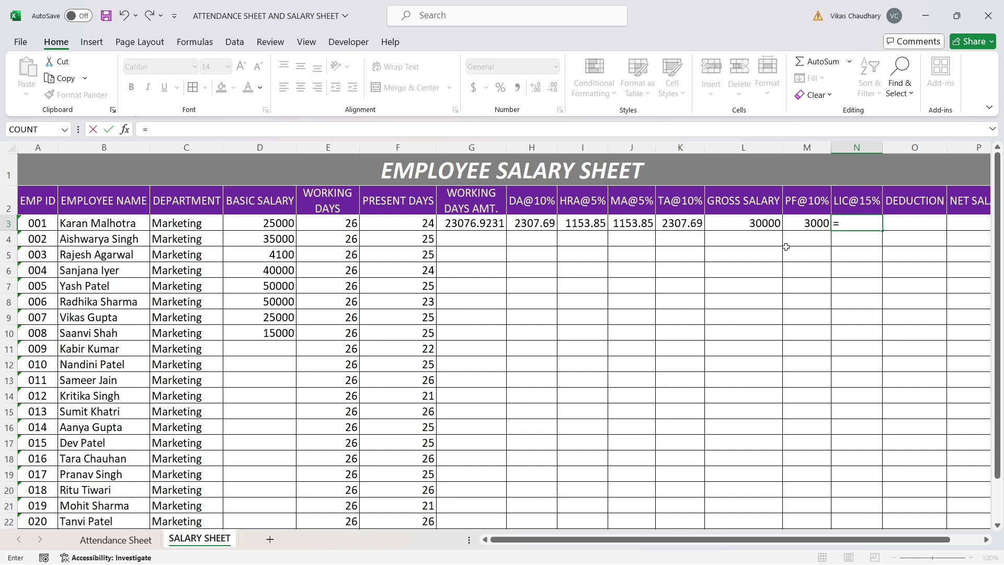
left_click(762, 219)
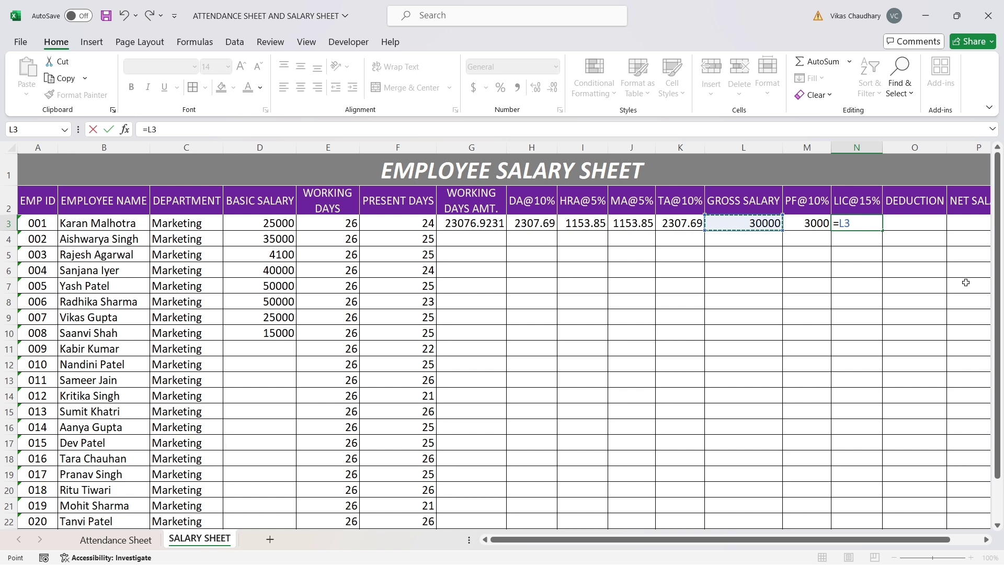
type("*15%")
key("Tab")
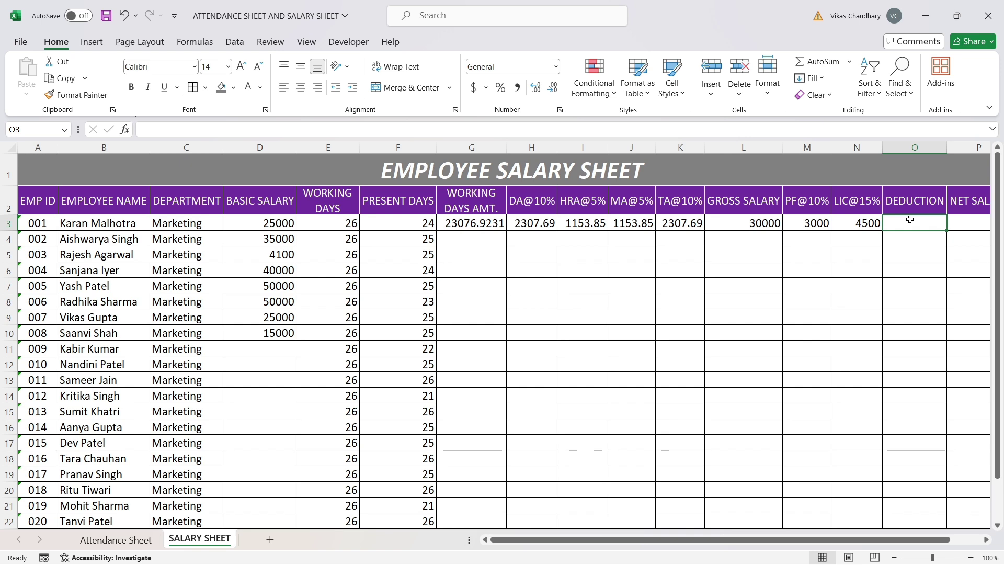
Enter =M3+N3 in O3 to calculate the total deduction.
type("=")
left_click(814, 223)
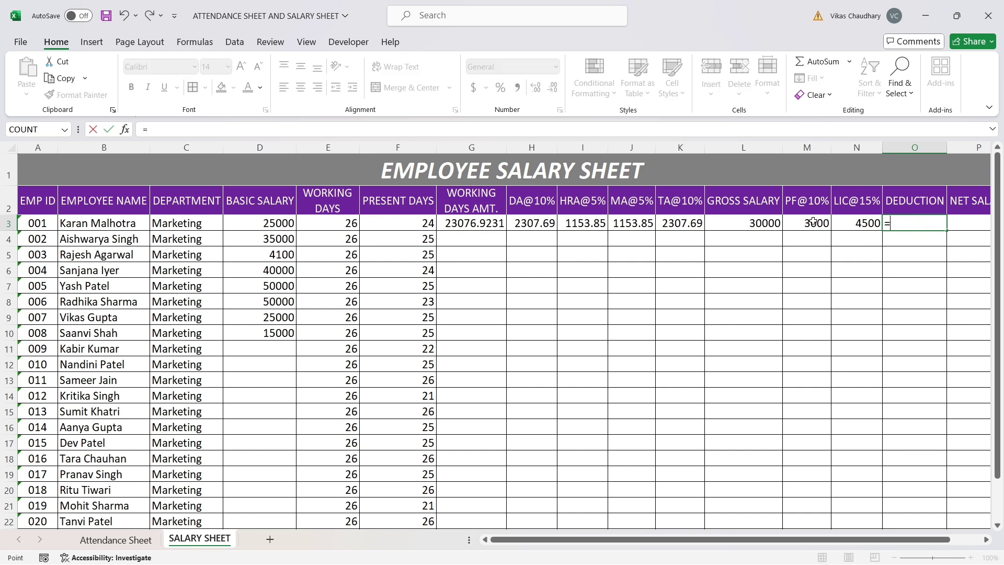
type("+")
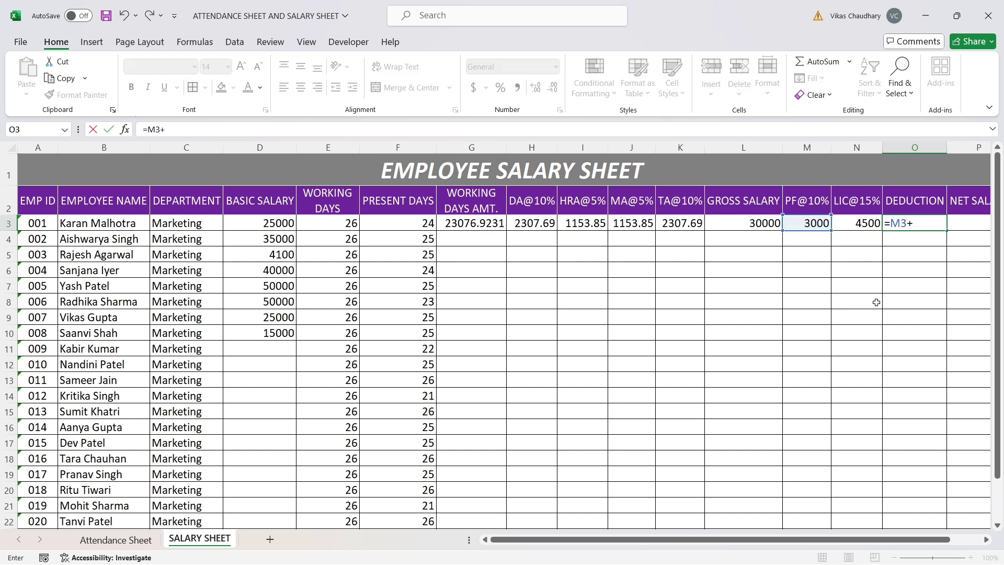
left_click(870, 223)
key("Return")
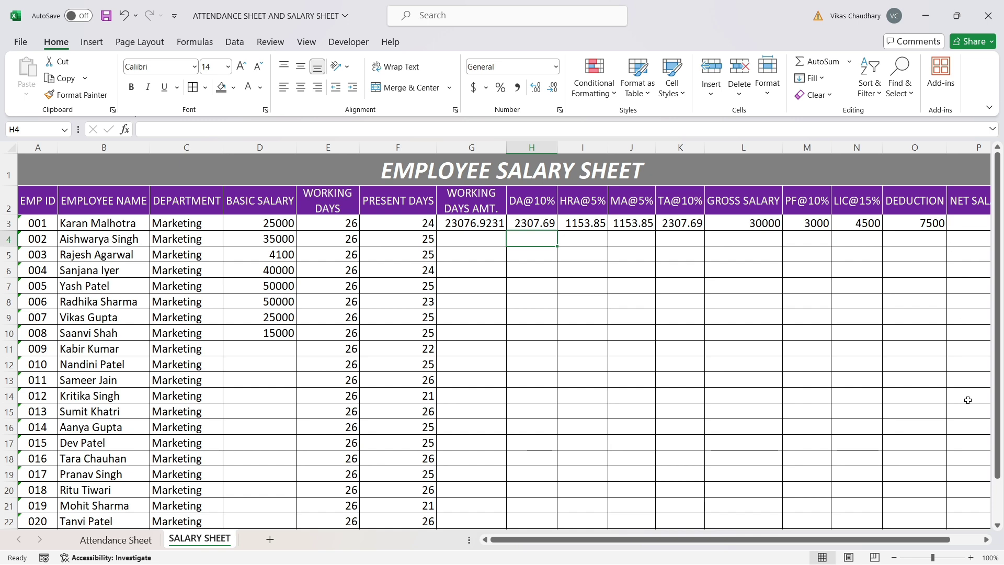
Enter =L3-O3 in P3 to calculate the net salary.
mouse_move(926, 561)
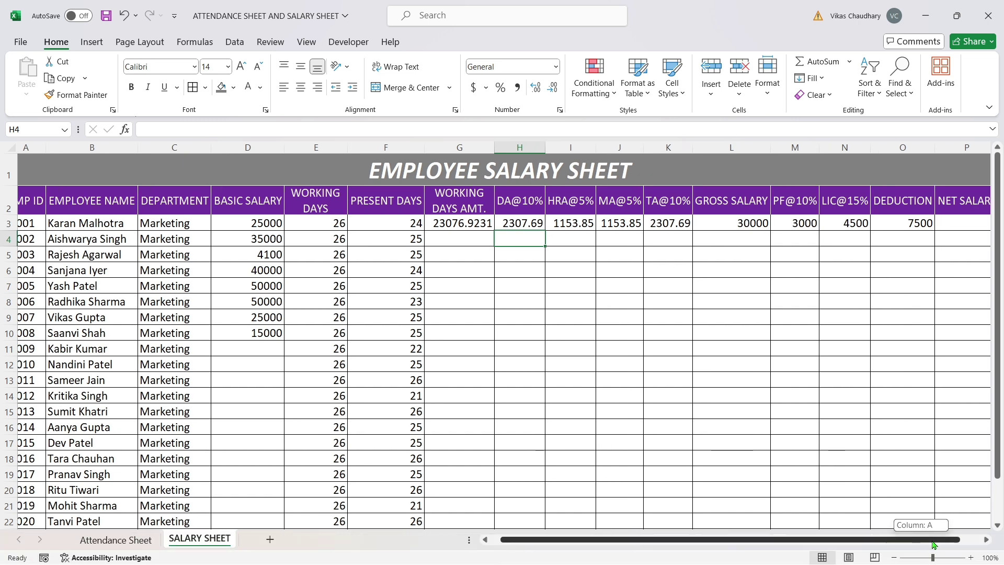
left_click(986, 540)
left_click(928, 218)
type("=")
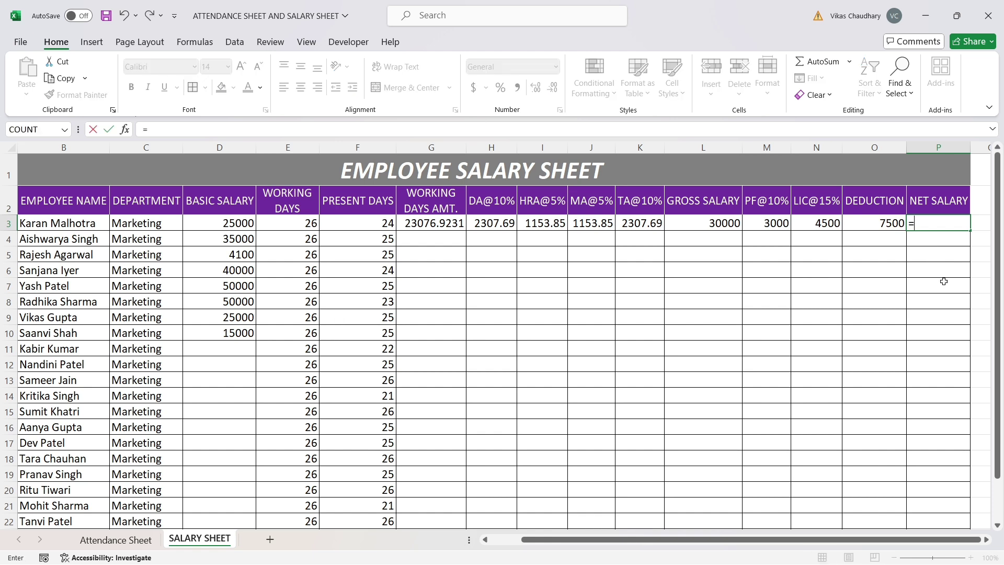
left_click(731, 223)
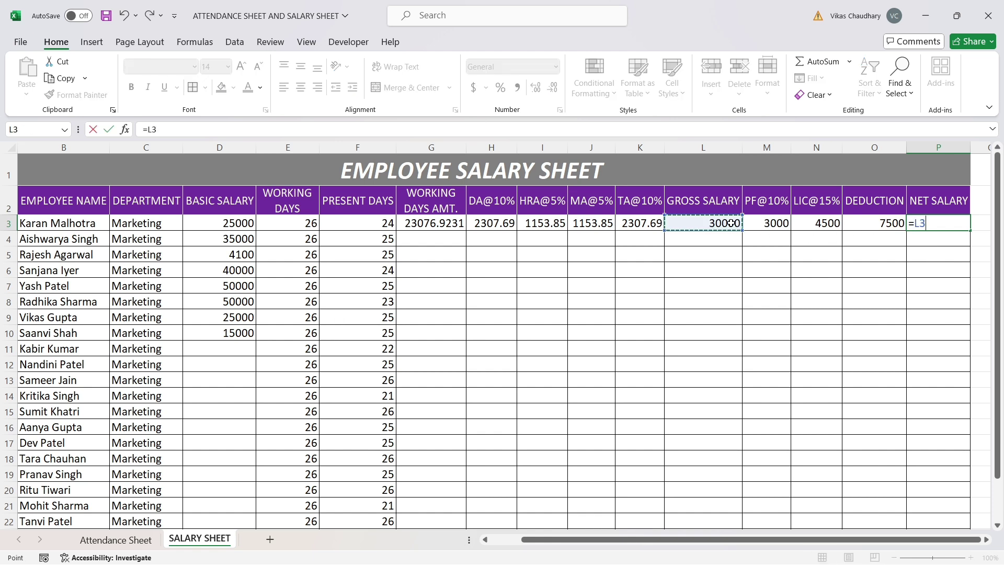
type("-")
left_click(892, 220)
key("Return")
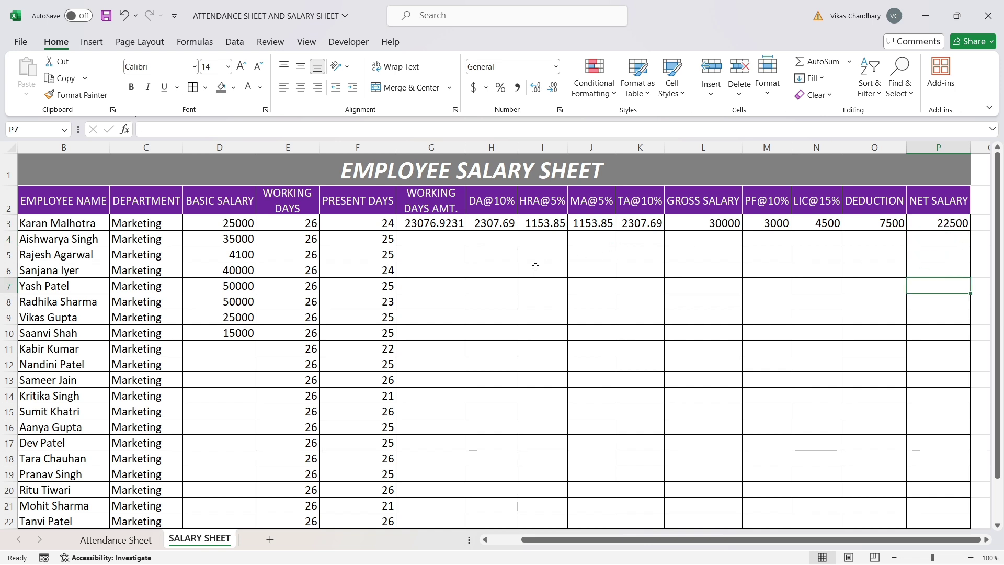
Fill the formulas in G3:P3 down through row 22 for all employees.
left_click_drag(434, 223, 954, 218)
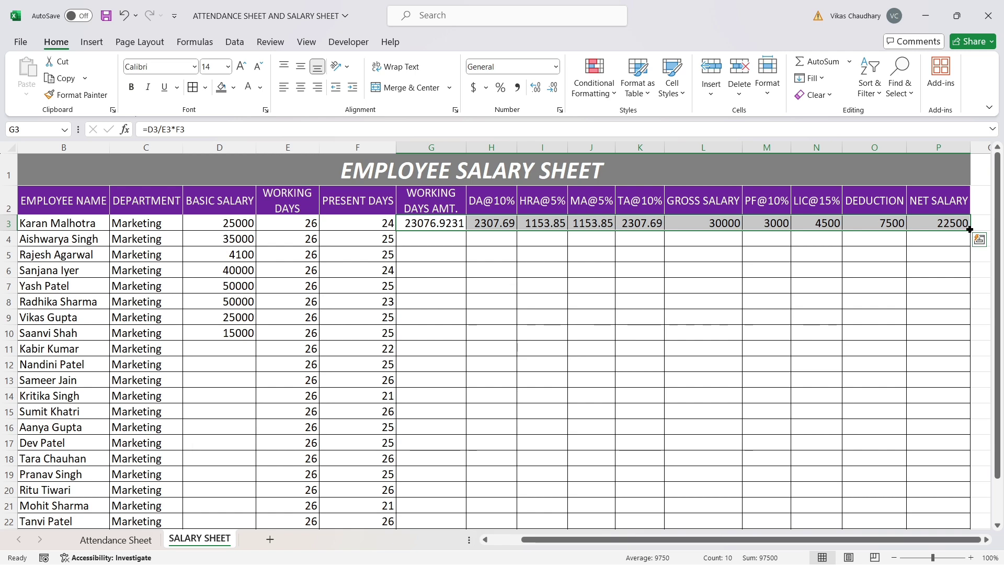
left_click_drag(971, 228, 968, 460)
left_click(646, 418)
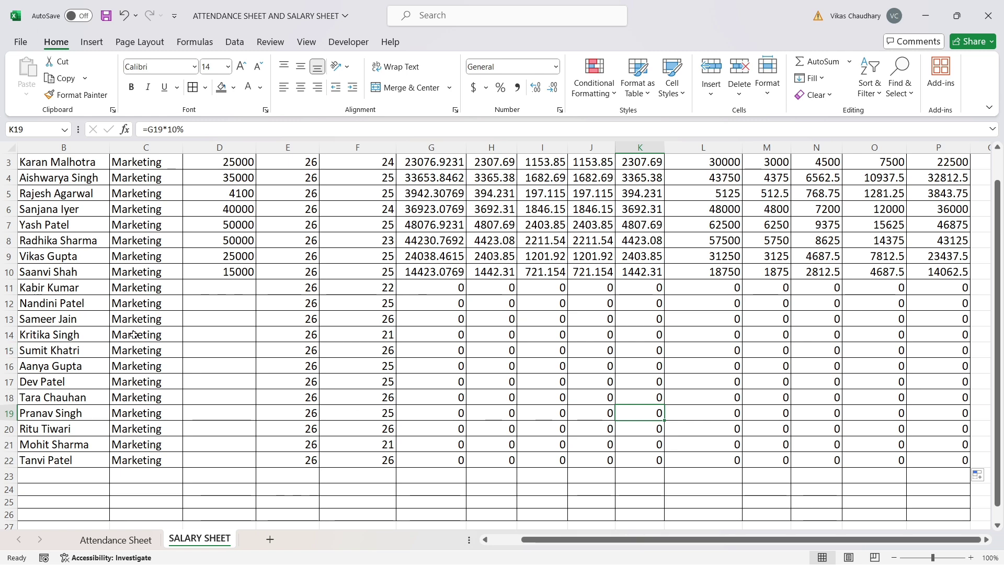
Reduce the calculated amounts in G3:P22 to zero decimal places.
scroll(240, 293, "up", 1)
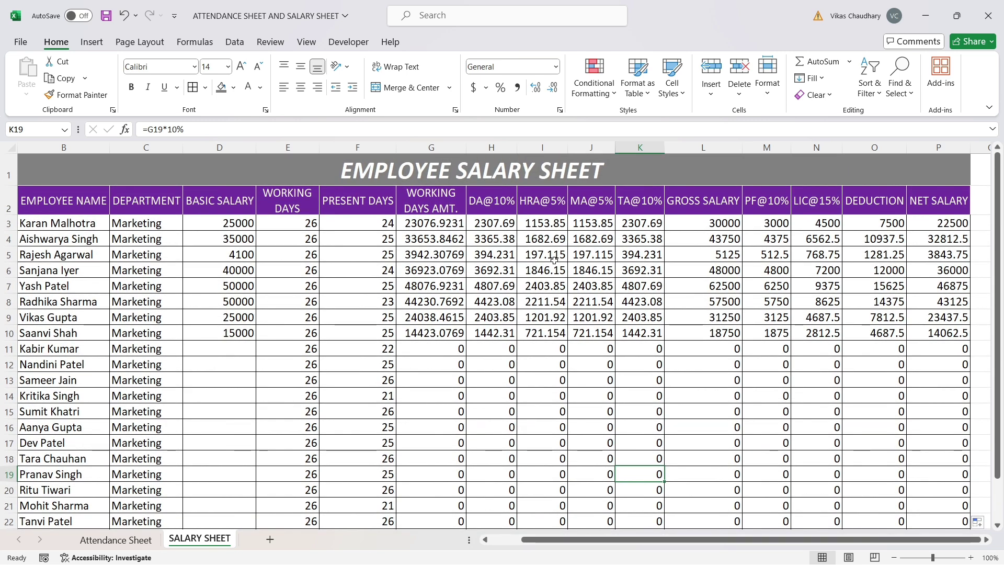
left_click_drag(430, 220, 936, 528)
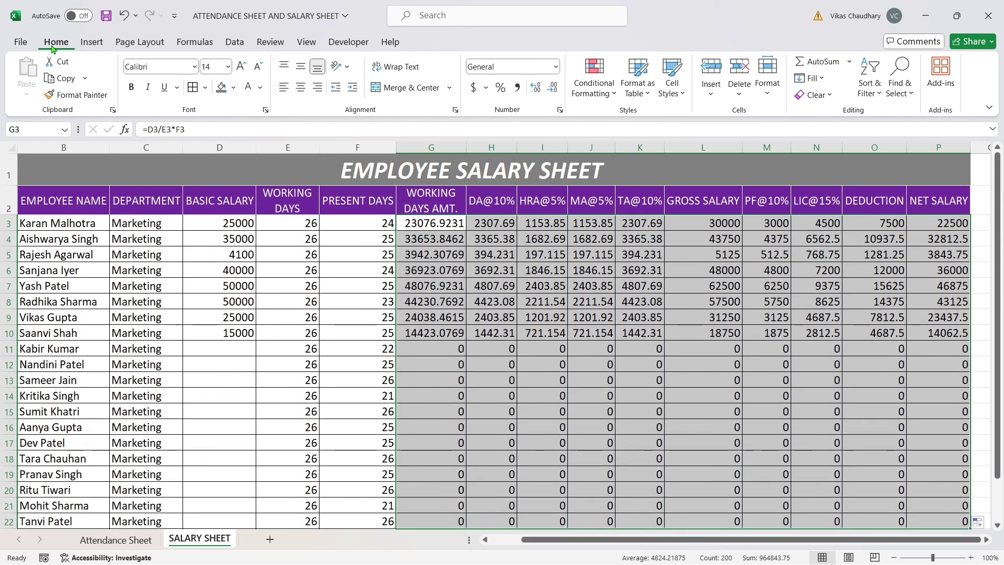
left_click(554, 89)
left_click(554, 89)
left_click(553, 88)
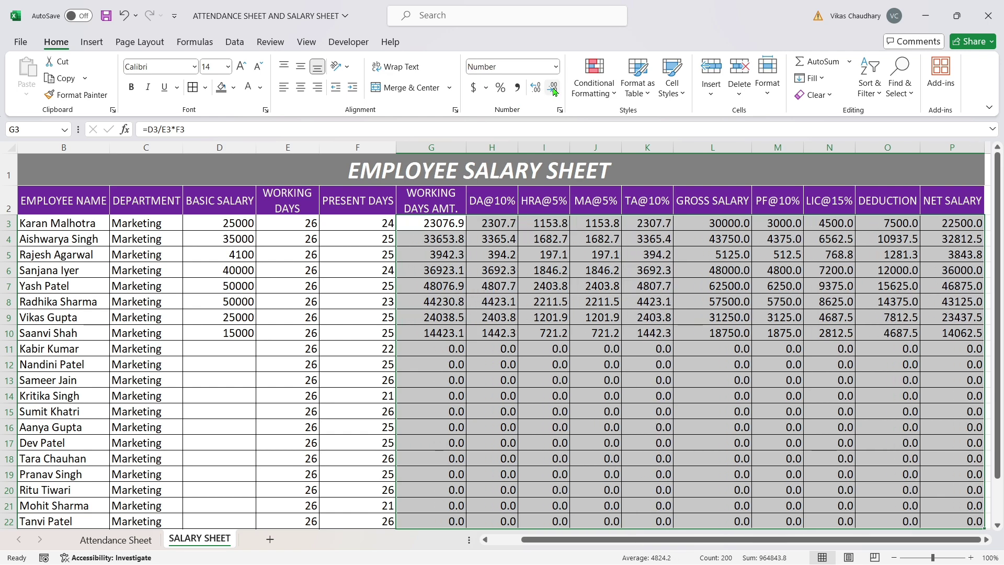
left_click(554, 89)
Enter a basic salary of 18000 in D11 for the ninth employee.
left_click_drag(653, 539, 940, 537)
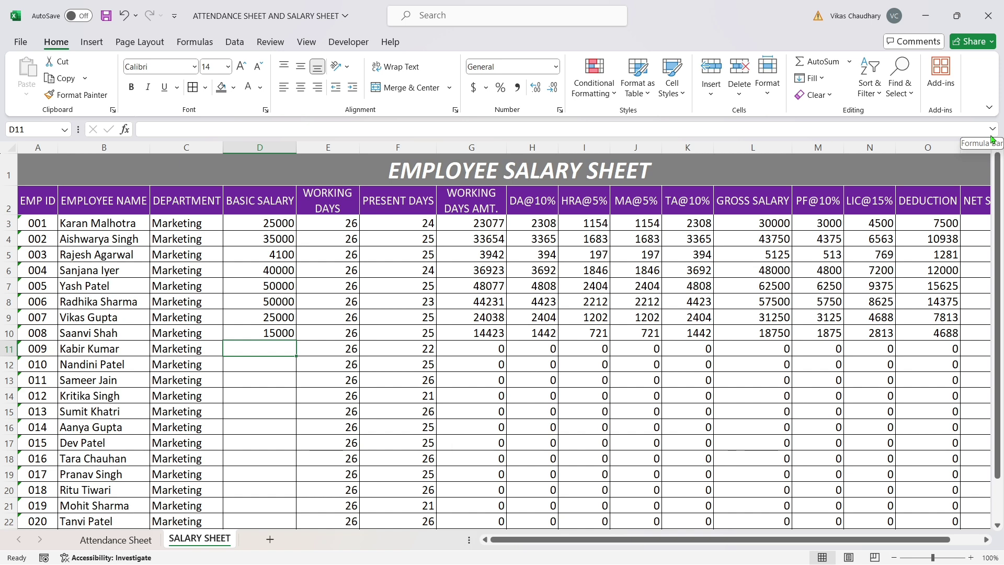
type("18000")
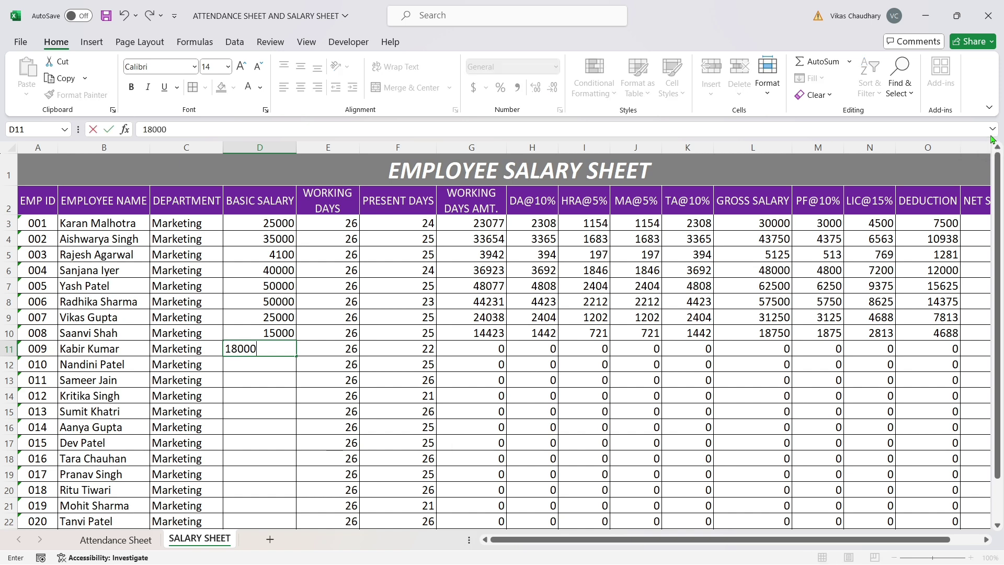
key("Return")
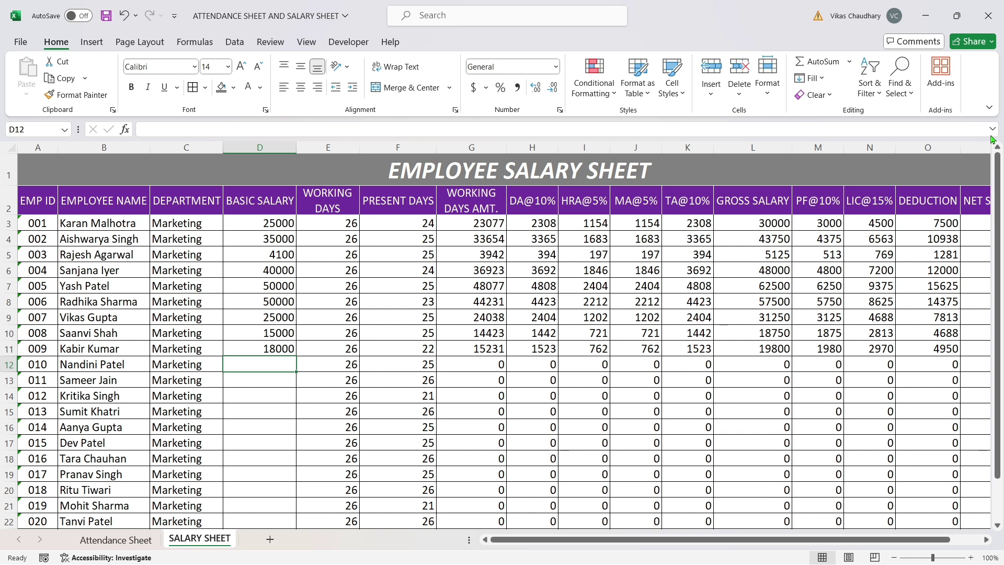
key("Up")
key("Up")
key("Up")
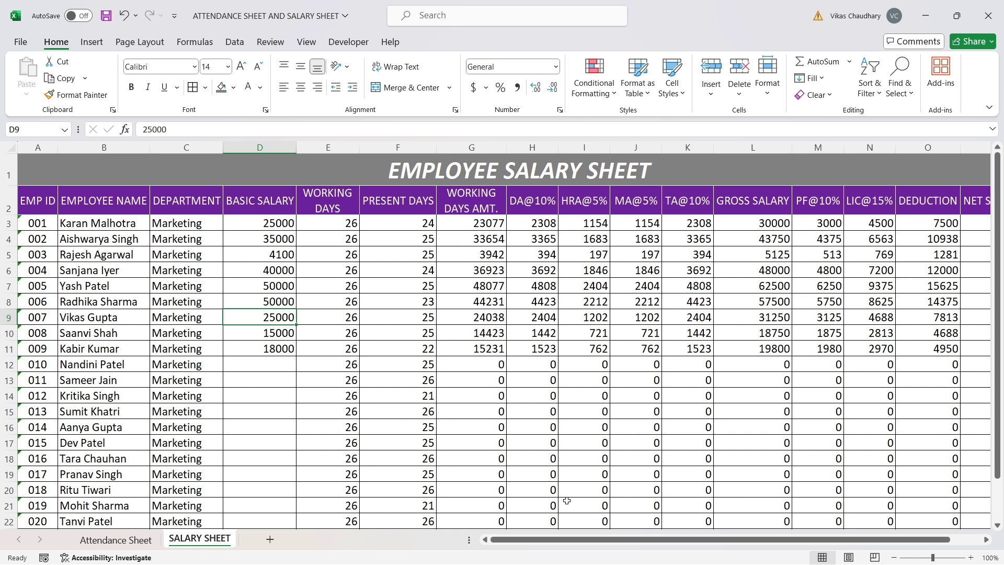
left_click(403, 336)
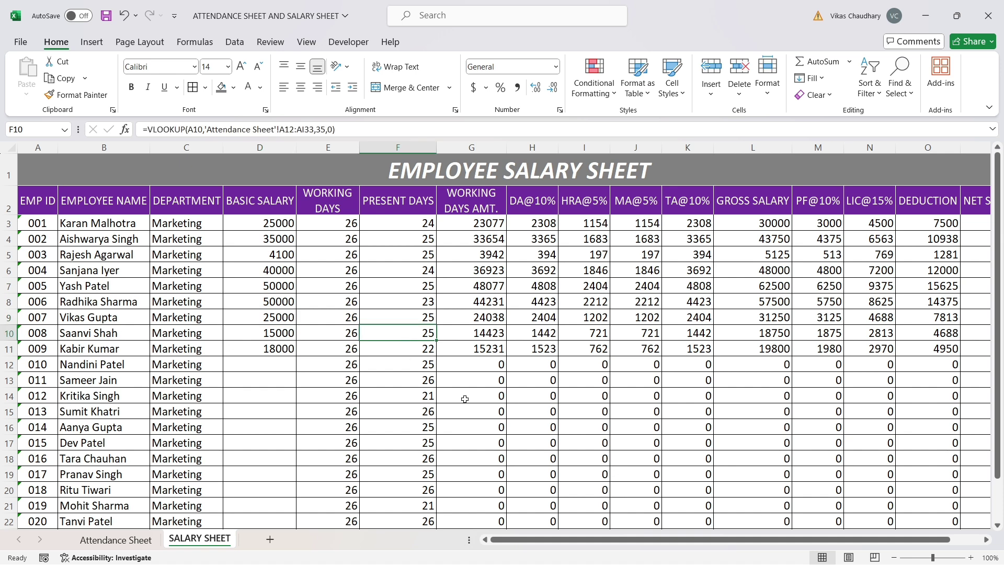